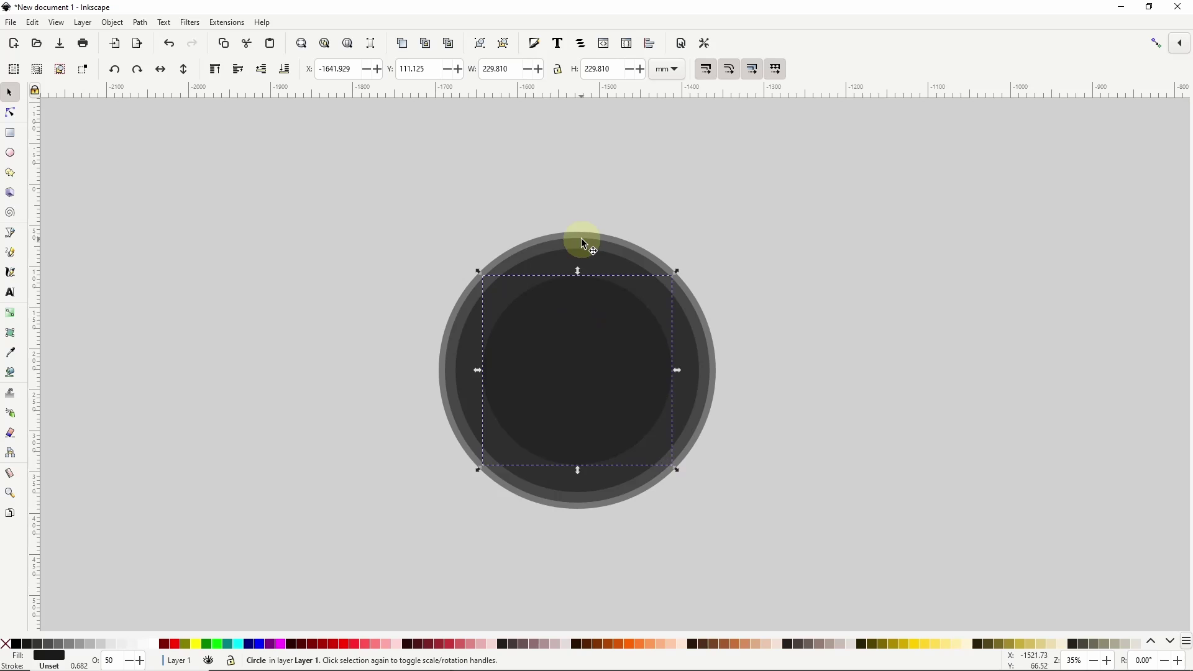
Subtract the second-largest circle from the largest with Difference to form a thin outer ring.
{"action": "left_click", "coordinate": [582, 231]}
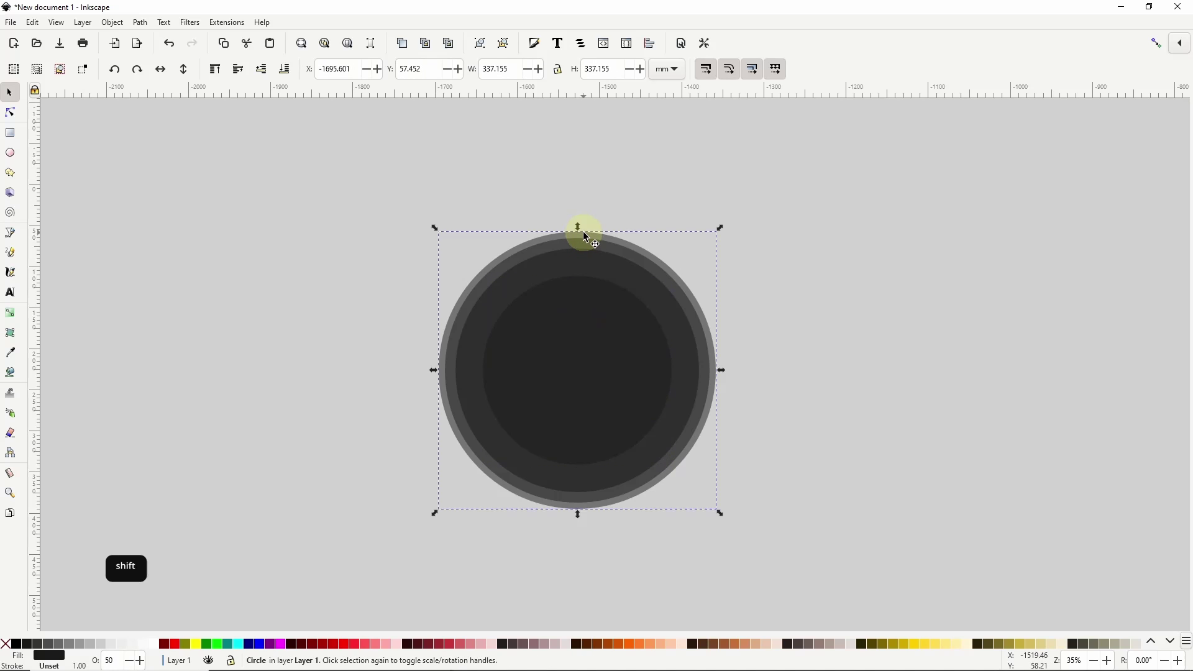
{"action": "key", "text": "shift"}
{"action": "left_click", "coordinate": [585, 240], "text": "shift"}
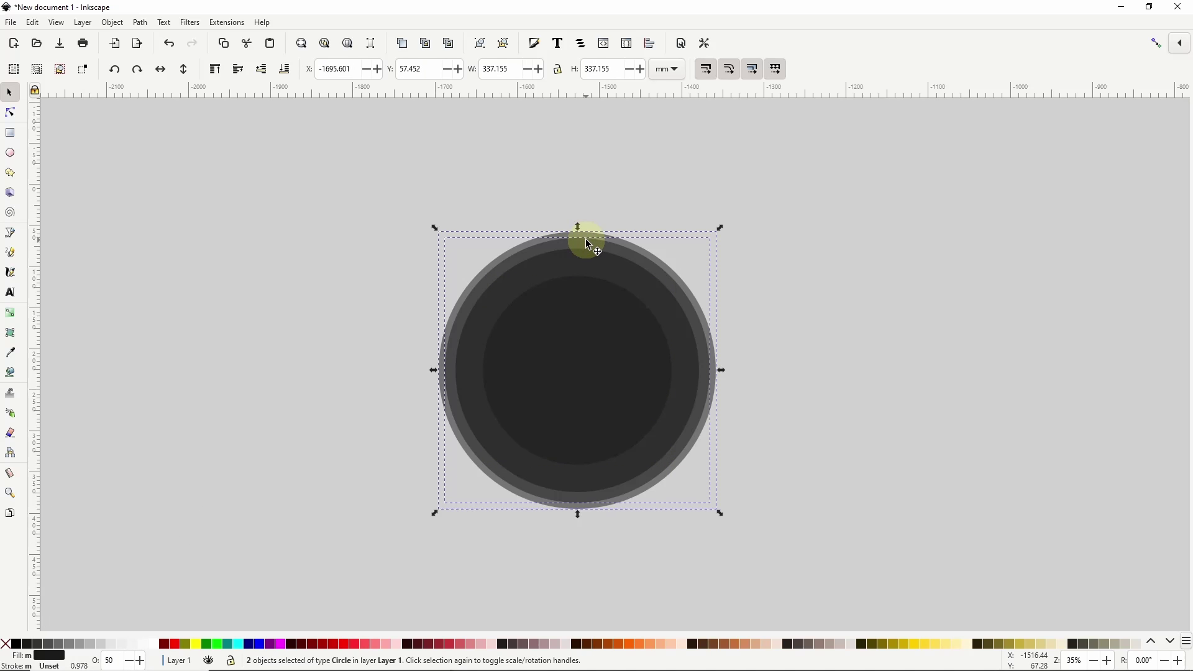
{"action": "left_click", "coordinate": [141, 23]}
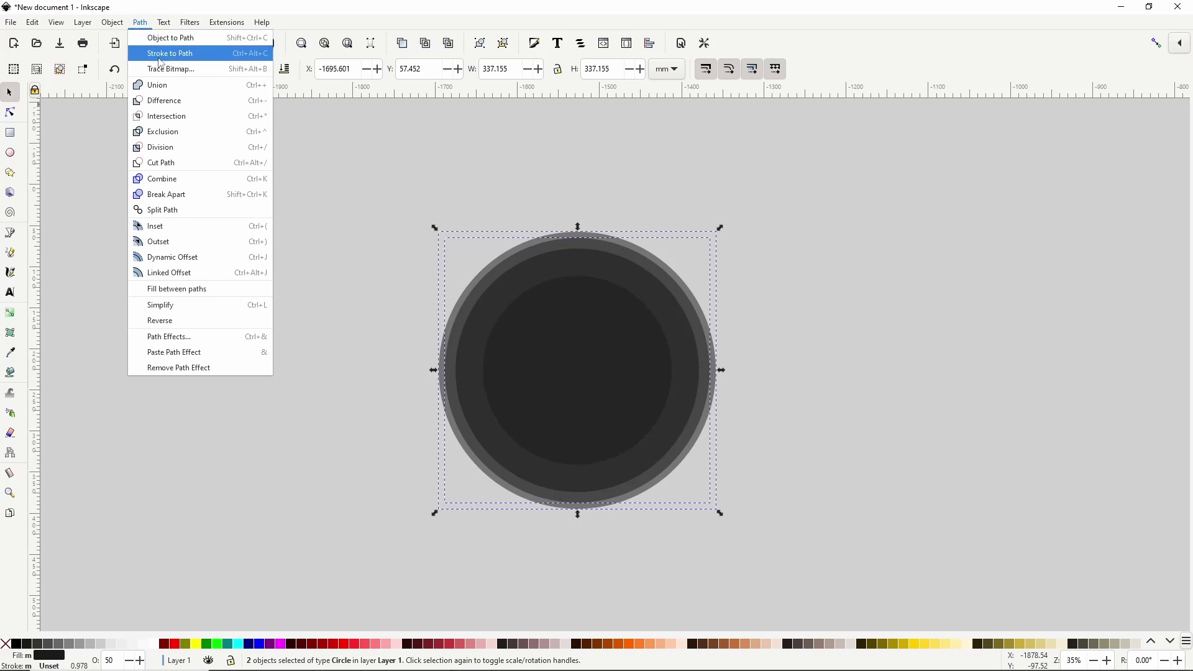
{"action": "left_click", "coordinate": [178, 102]}
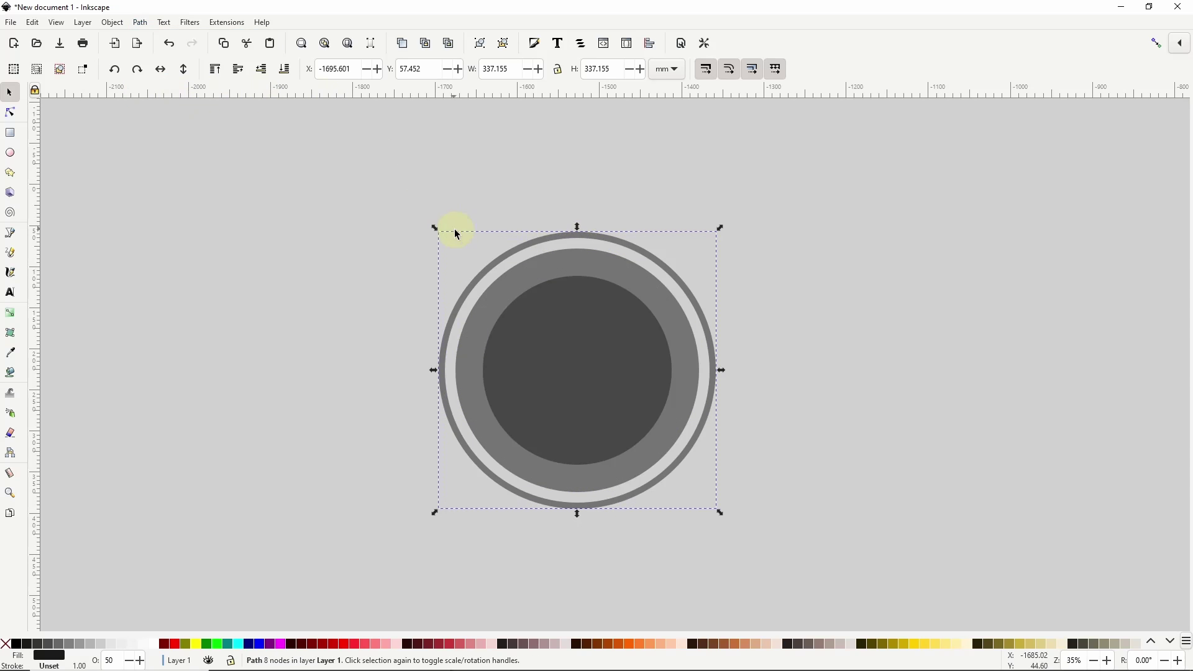
Subtract the innermost circle from the circle around it with Difference to form a thick inner ring.
{"action": "left_click", "coordinate": [551, 382]}
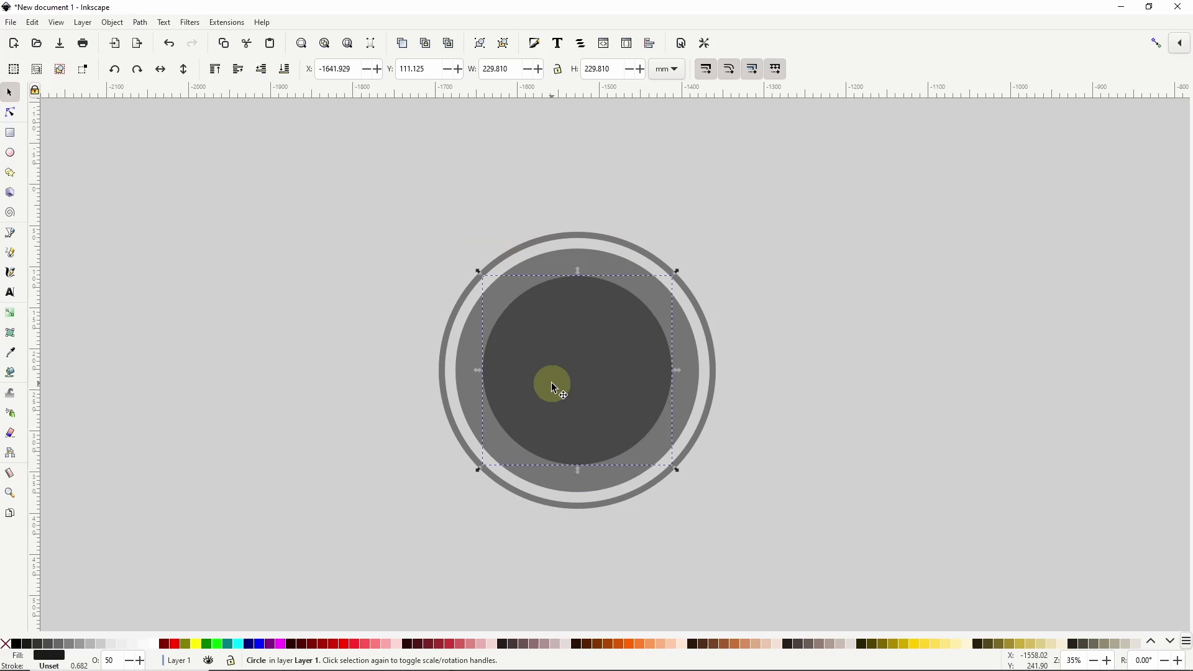
{"action": "left_click", "coordinate": [507, 300], "text": "shift"}
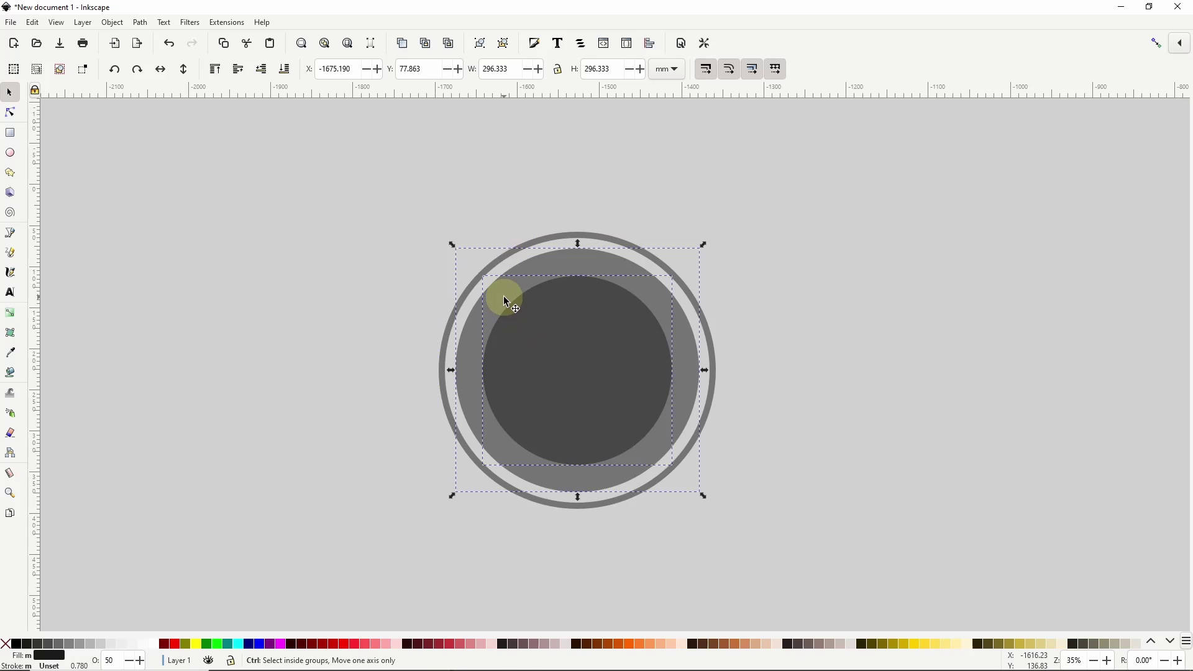
{"action": "key", "text": "ctrl+minus"}
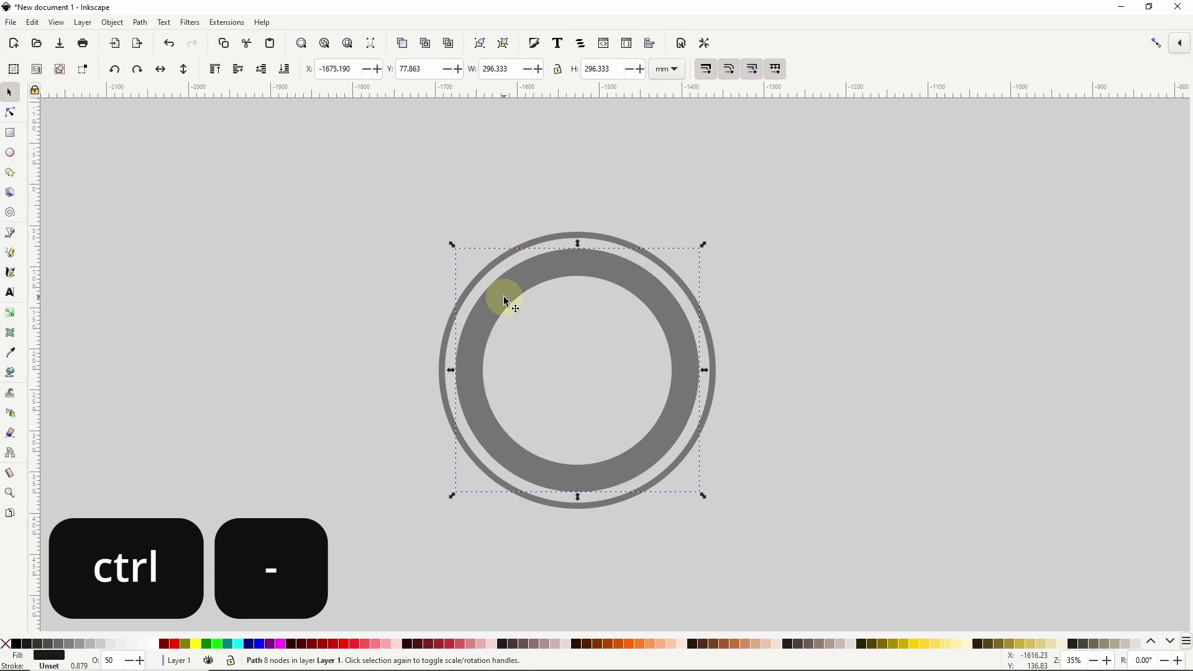
Set the opacity of both rings to 100.
{"action": "mouse_move", "coordinate": [401, 199]}
{"action": "left_mouse_down"}
{"action": "mouse_move", "coordinate": [702, 468]}
{"action": "mouse_move", "coordinate": [812, 541]}
{"action": "left_mouse_up"}
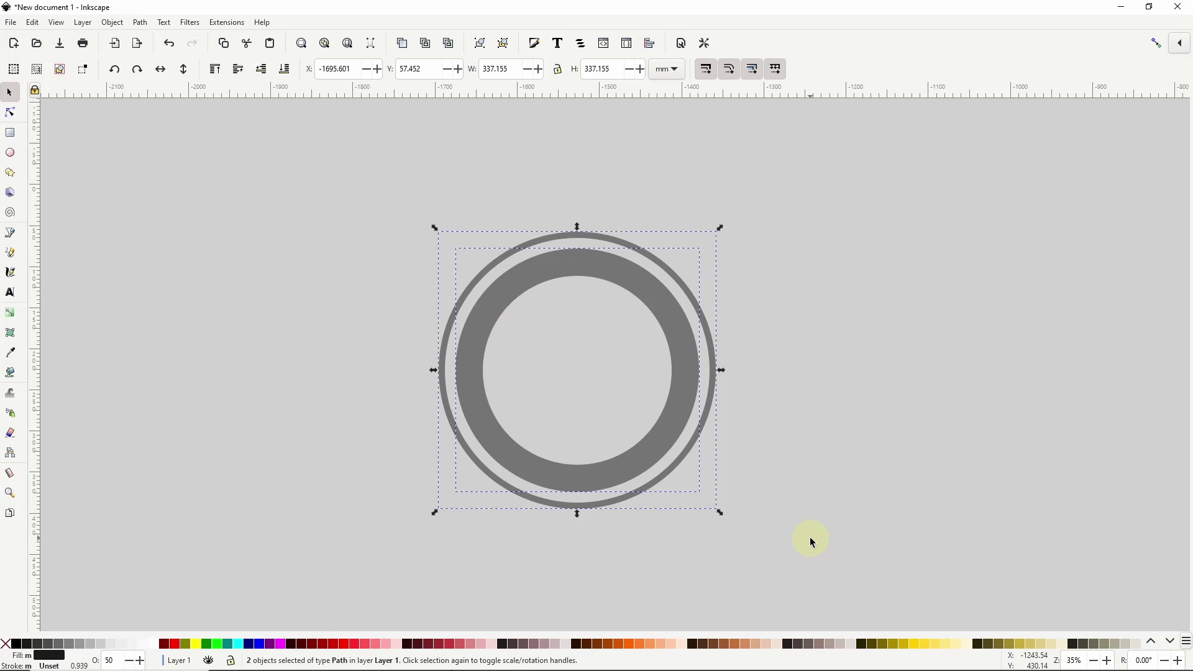
{"action": "left_click", "coordinate": [109, 660]}
{"action": "type", "text": "100"}
{"action": "key", "text": "Return"}
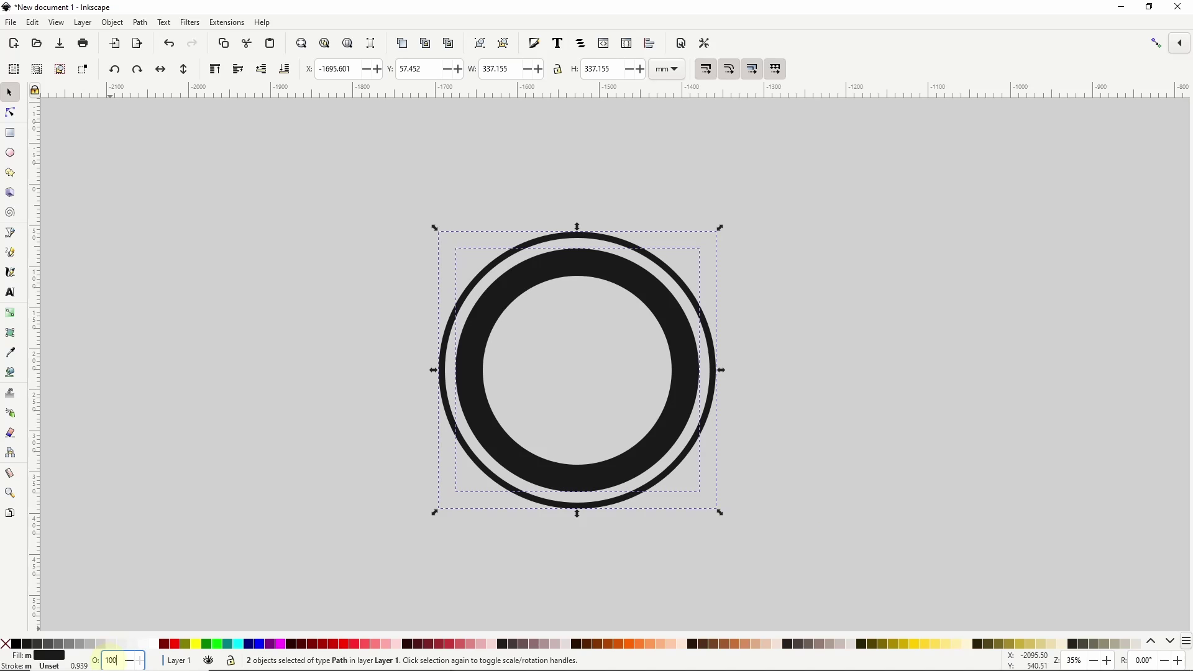
Draw a circle with a radius of about 91 mm from the centre of the rings, inside the thick ring.
{"action": "left_click", "coordinate": [11, 154]}
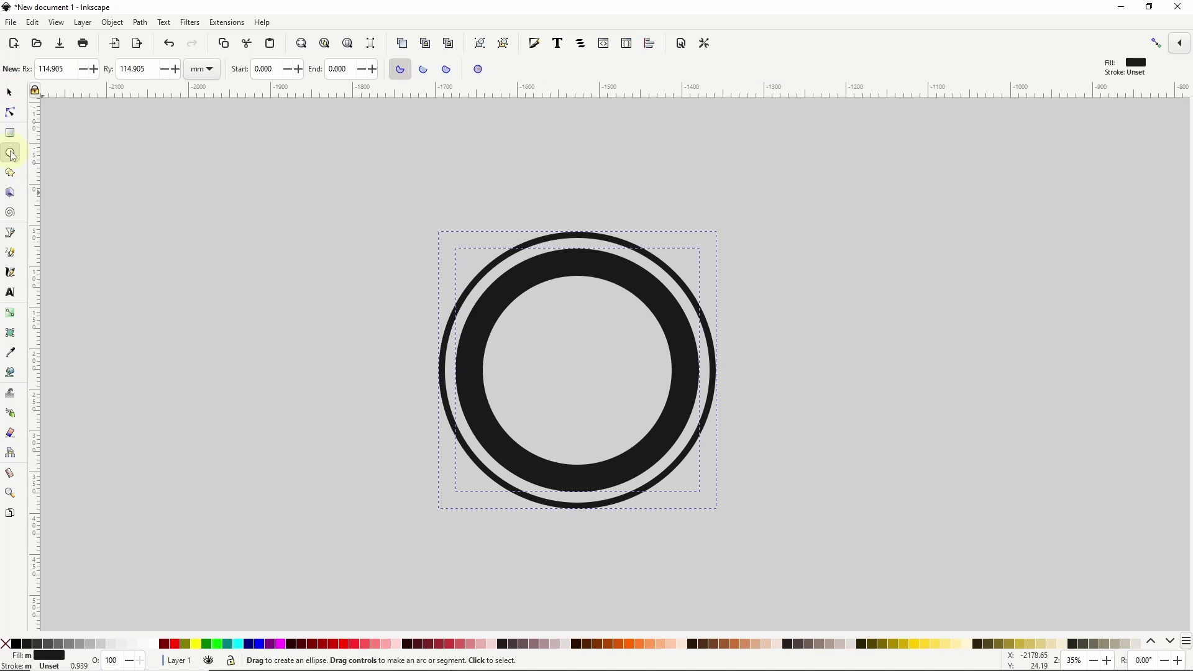
{"action": "key", "text": "shift+ctrl"}
{"action": "left_click_drag", "start_coordinate": [577, 372], "coordinate": [652, 461]}
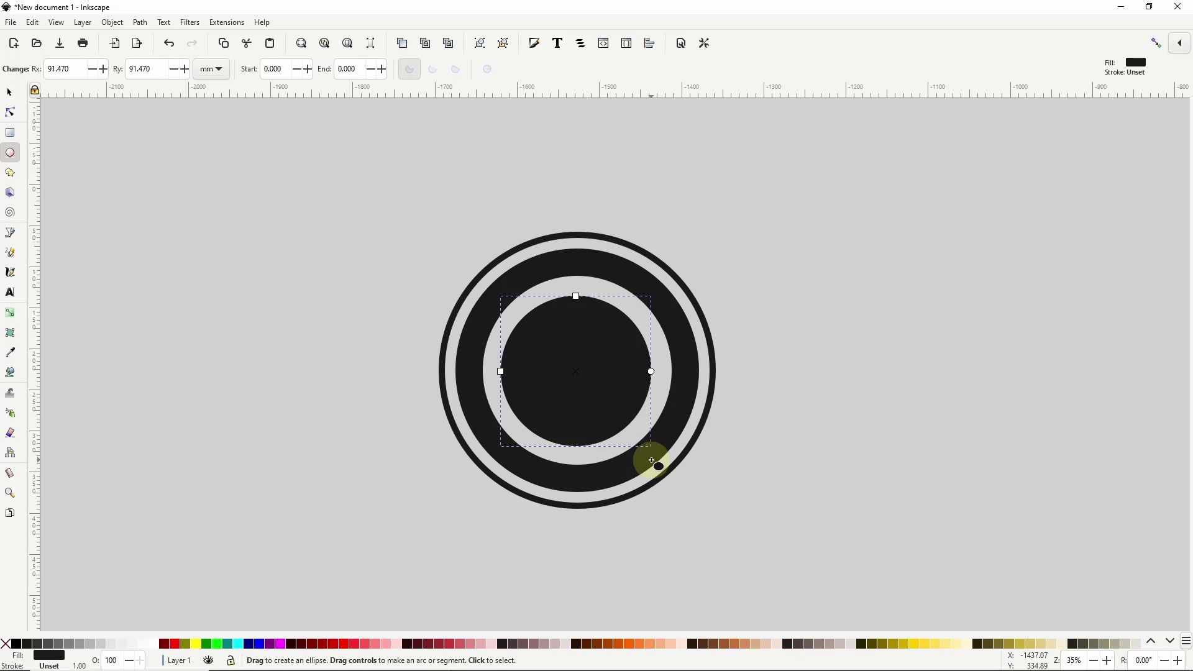
Give the new inner circle a red (FF0000) stroke and remove its fill.
{"action": "key", "text": "shift"}
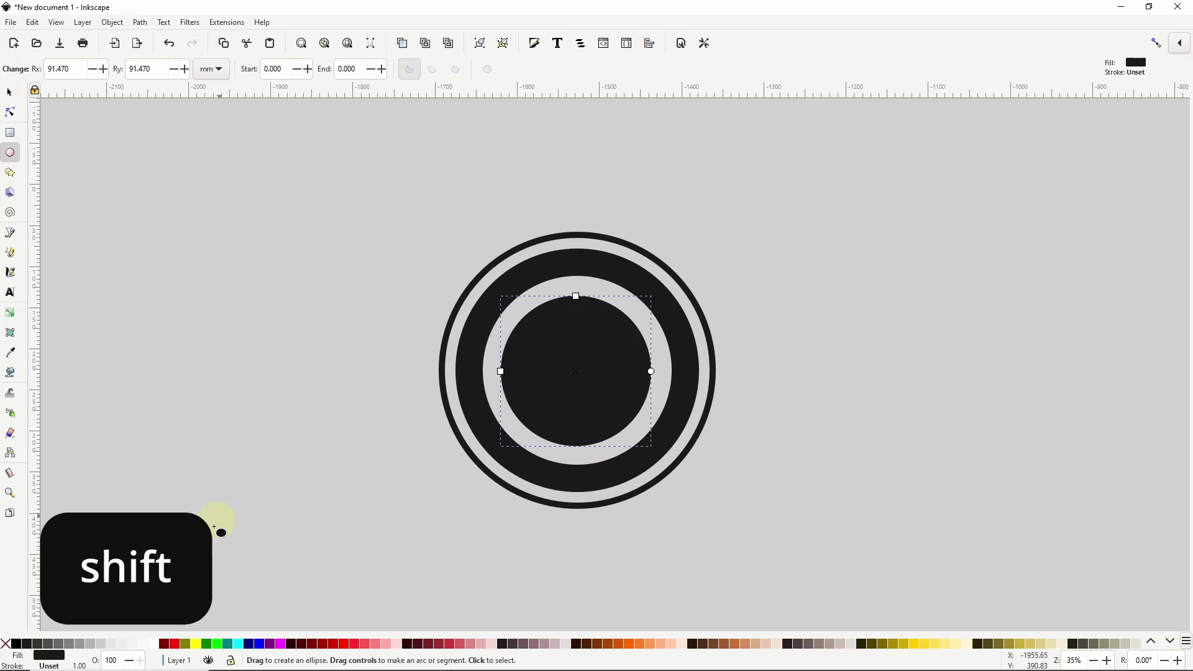
{"action": "left_click", "coordinate": [176, 643], "text": "shift"}
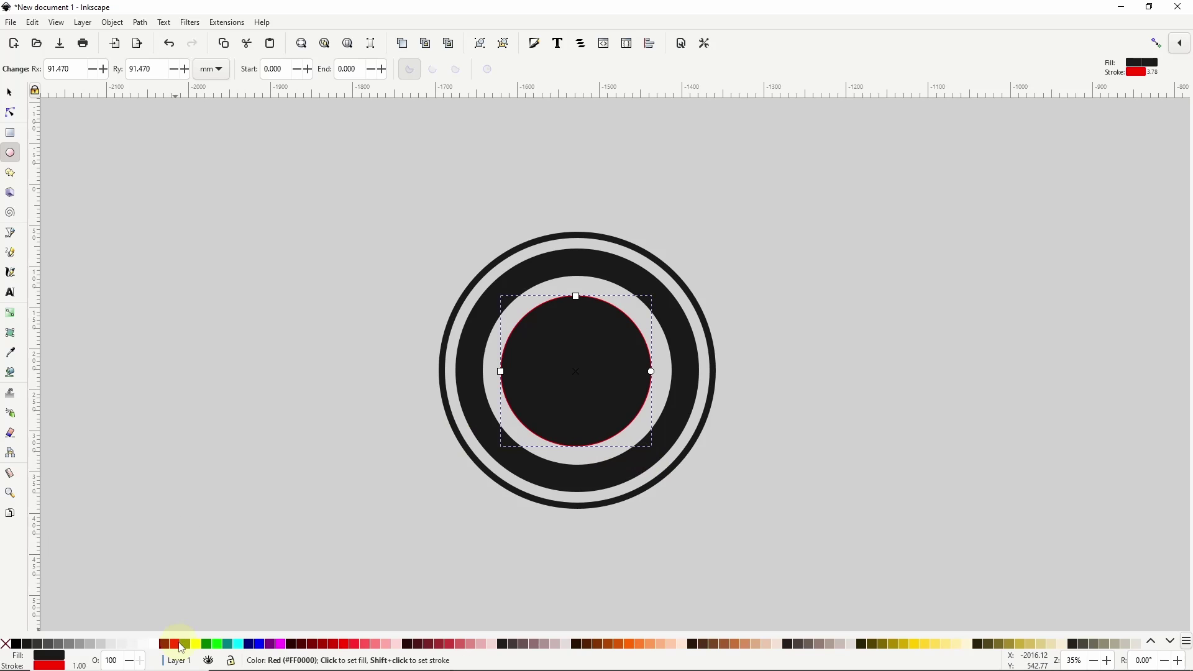
{"action": "left_click", "coordinate": [5, 644]}
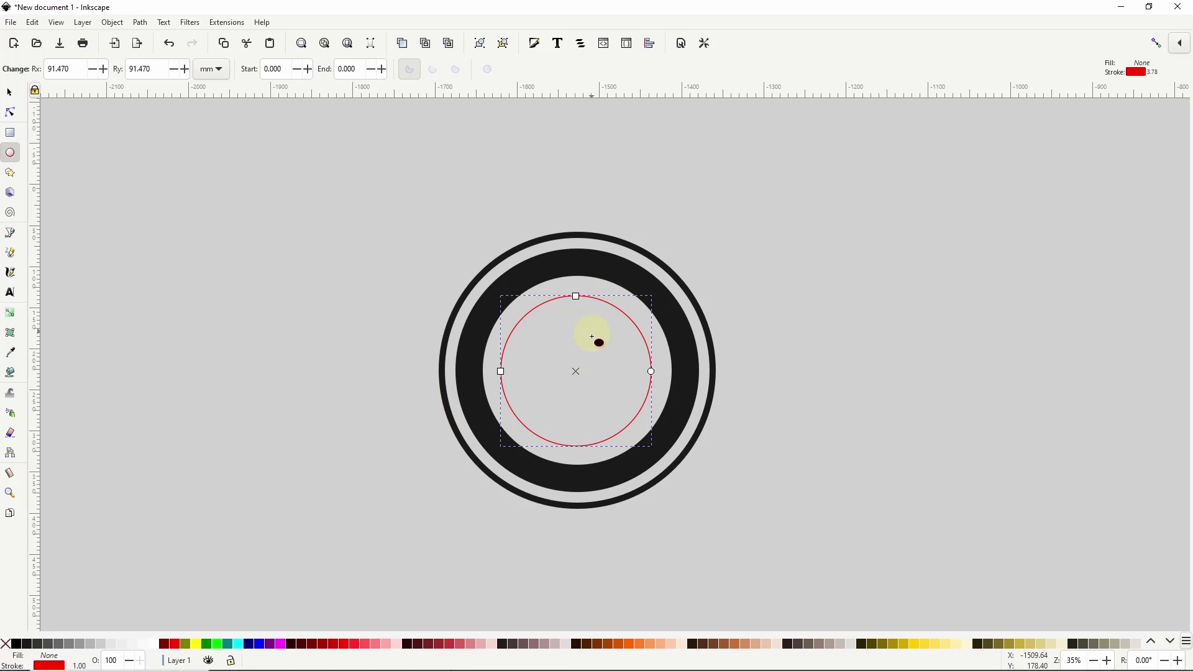
Centre both rings and the red circle on each other horizontally and vertically, relative to the last selected object.
{"action": "left_click", "coordinate": [9, 92]}
{"action": "left_click_drag", "start_coordinate": [394, 170], "coordinate": [745, 542]}
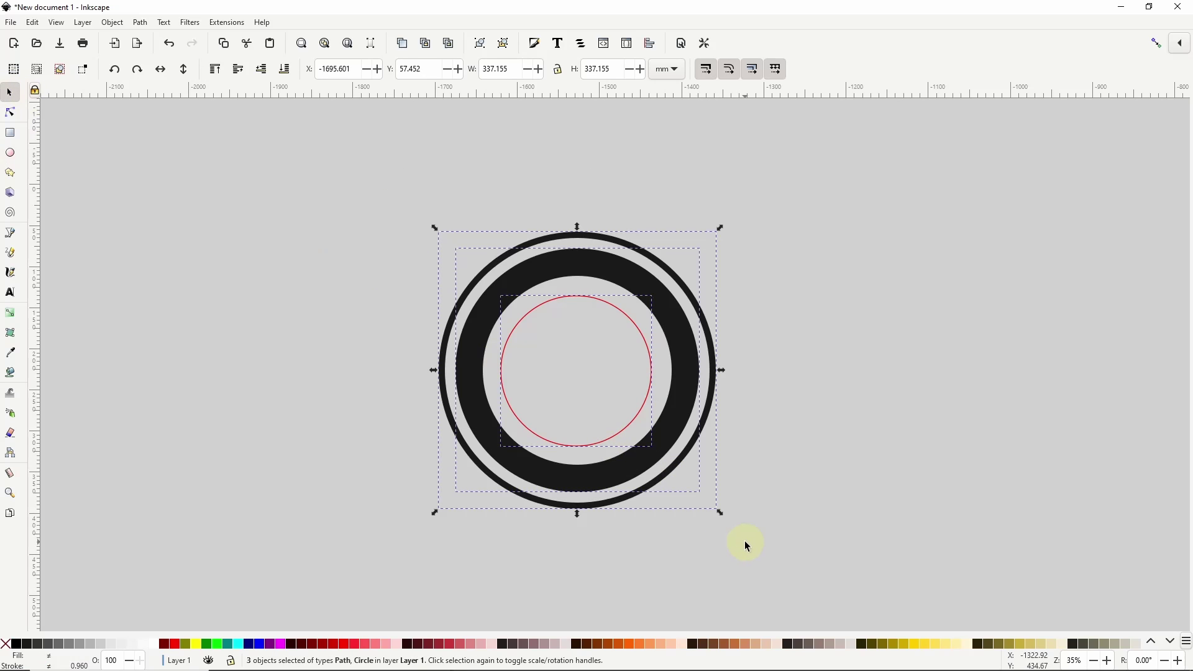
{"action": "left_click", "coordinate": [652, 44]}
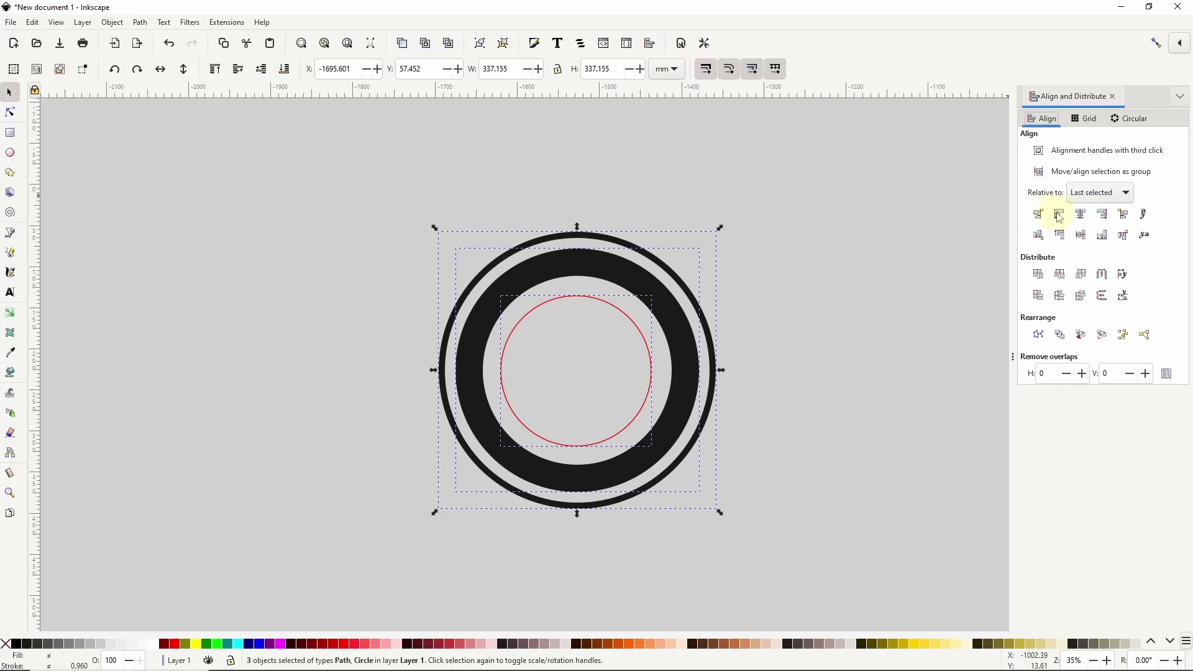
{"action": "left_click", "coordinate": [1081, 215]}
{"action": "left_click", "coordinate": [1083, 235]}
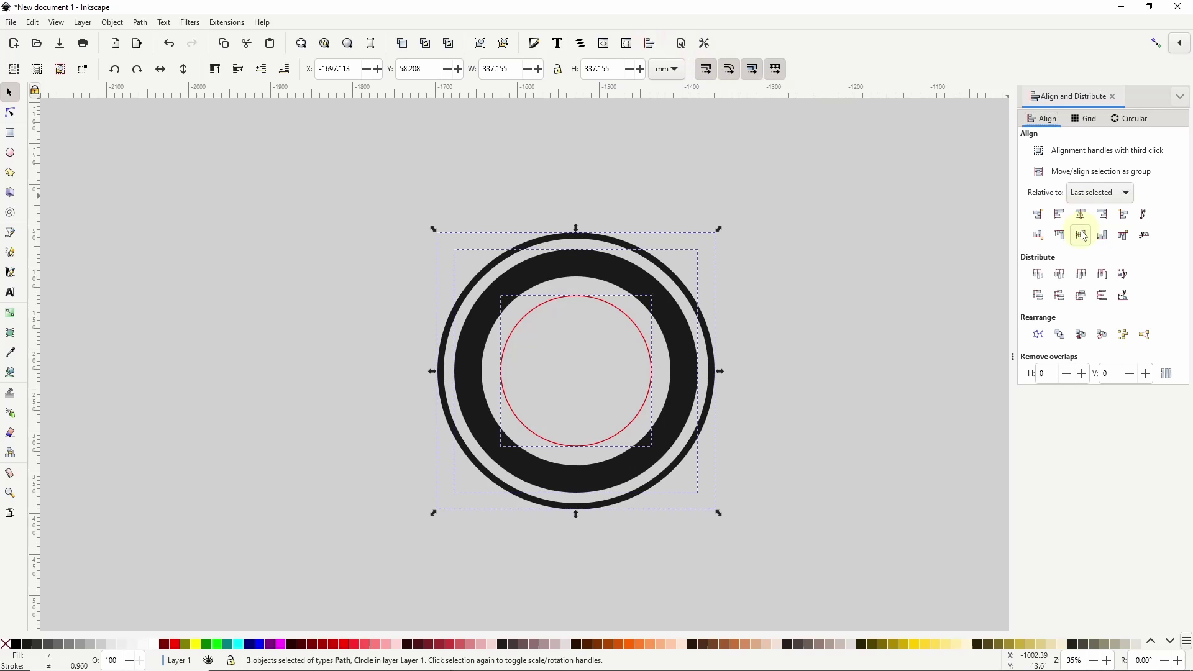
Add the text INKSCAPE on the empty canvas to the left of the rings.
{"action": "left_click", "coordinate": [16, 299]}
{"action": "left_click", "coordinate": [234, 354]}
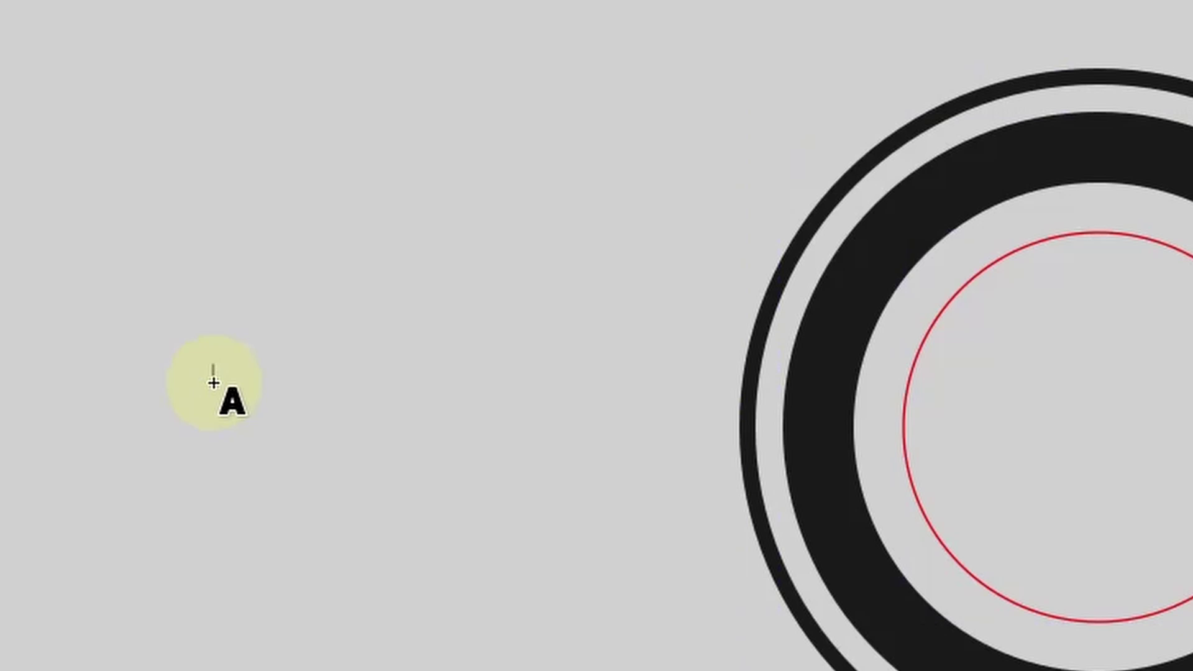
{"action": "type", "text": "LOGO DESIGN"}
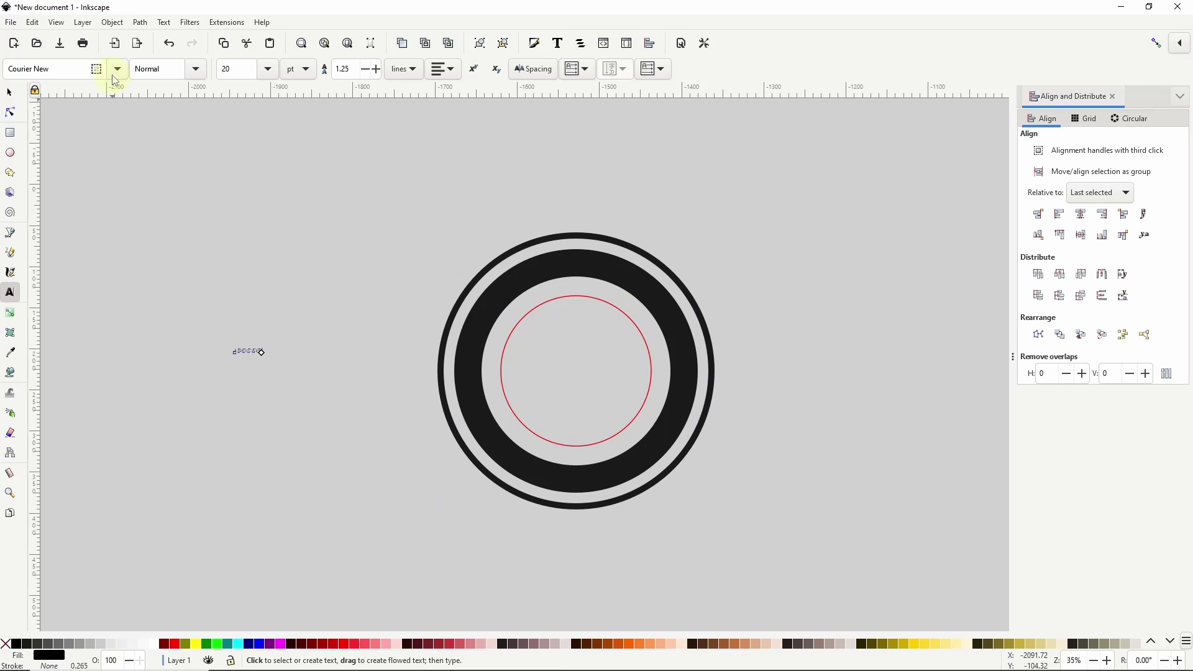
Set the INKSCAPE text in the Raleway font with the Heavy style and centre alignment.
{"action": "left_click", "coordinate": [116, 71]}
{"action": "scroll", "coordinate": [120, 434], "scroll_direction": "down", "scroll_amount": 15}
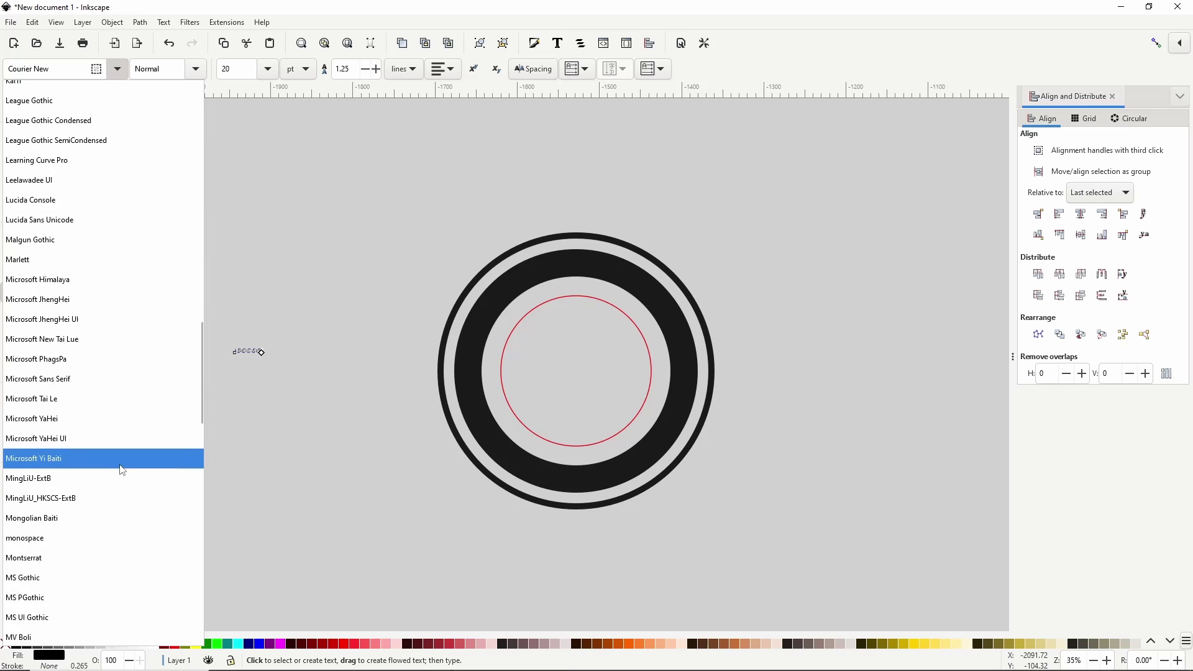
{"action": "scroll", "coordinate": [93, 490], "scroll_direction": "down", "scroll_amount": 5}
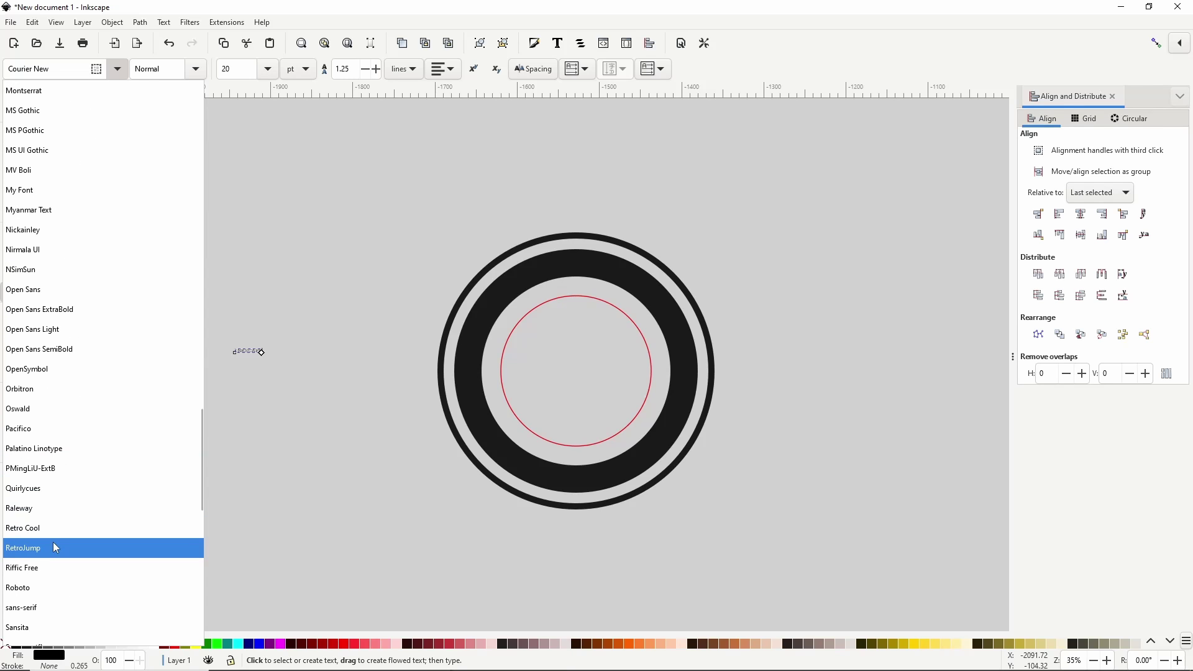
{"action": "left_click", "coordinate": [50, 515]}
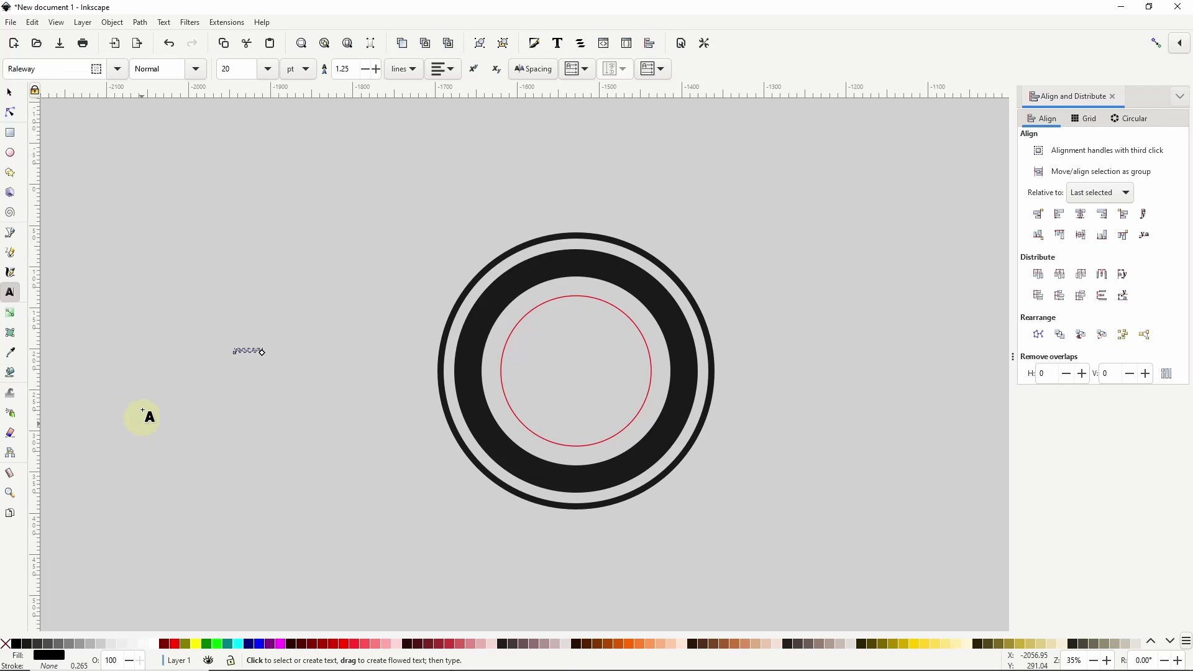
{"action": "left_click", "coordinate": [196, 69]}
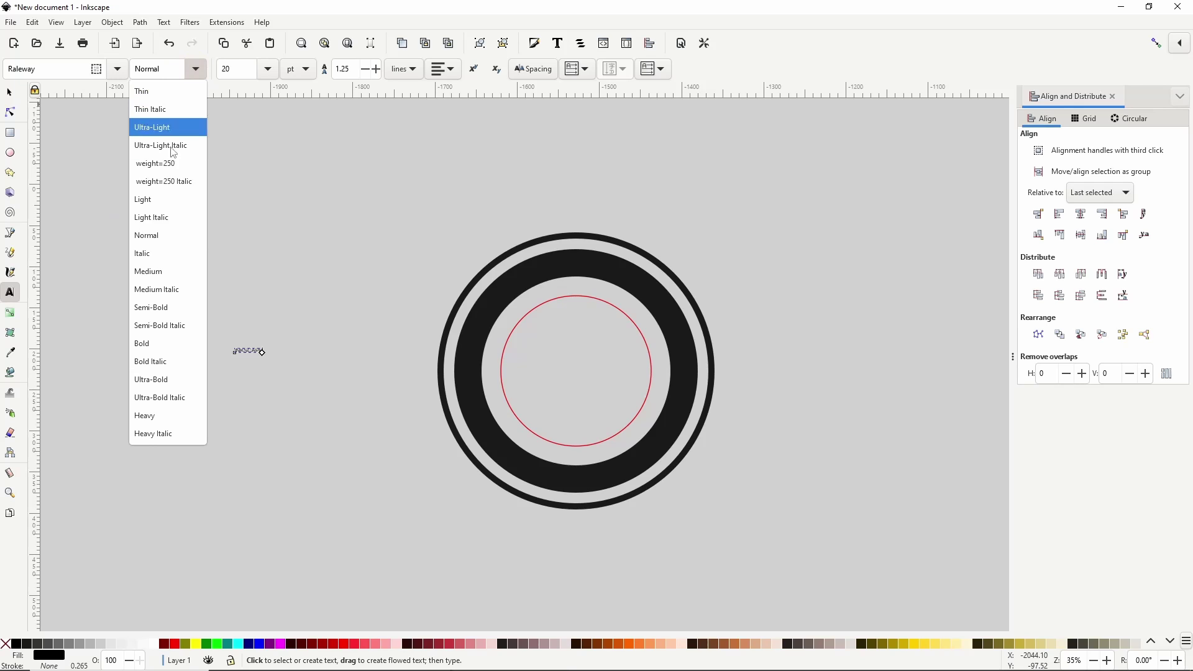
{"action": "left_click", "coordinate": [178, 417]}
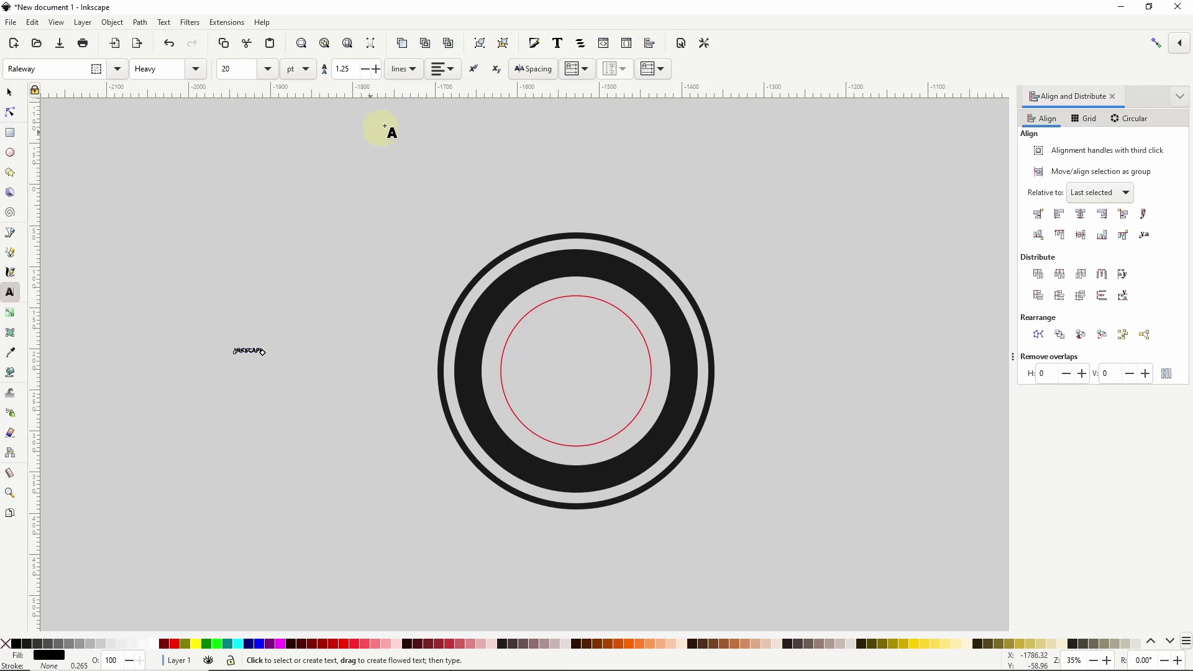
{"action": "left_click", "coordinate": [441, 69]}
{"action": "left_click", "coordinate": [442, 89]}
{"action": "left_click", "coordinate": [337, 140]}
{"action": "left_click", "coordinate": [31, 109]}
Enlarge the INKSCAPE text proportionally to about 136 mm wide and fill it with white.
{"action": "left_click", "coordinate": [9, 93]}
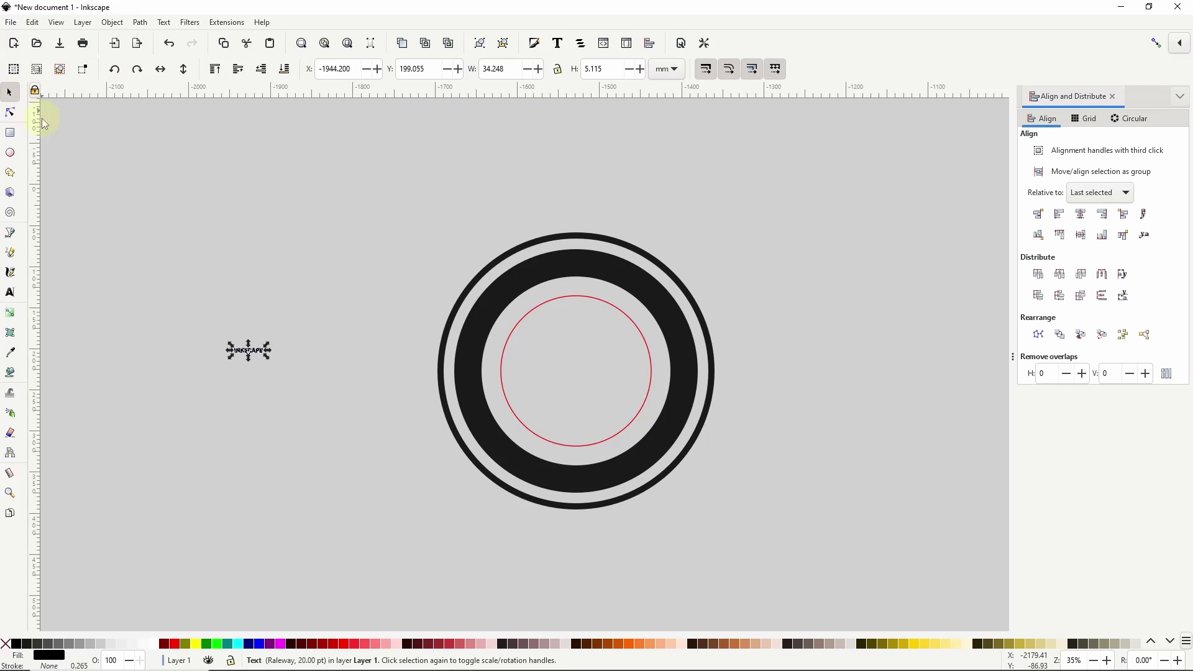
{"action": "left_click_drag", "start_coordinate": [268, 361], "coordinate": [351, 399]}
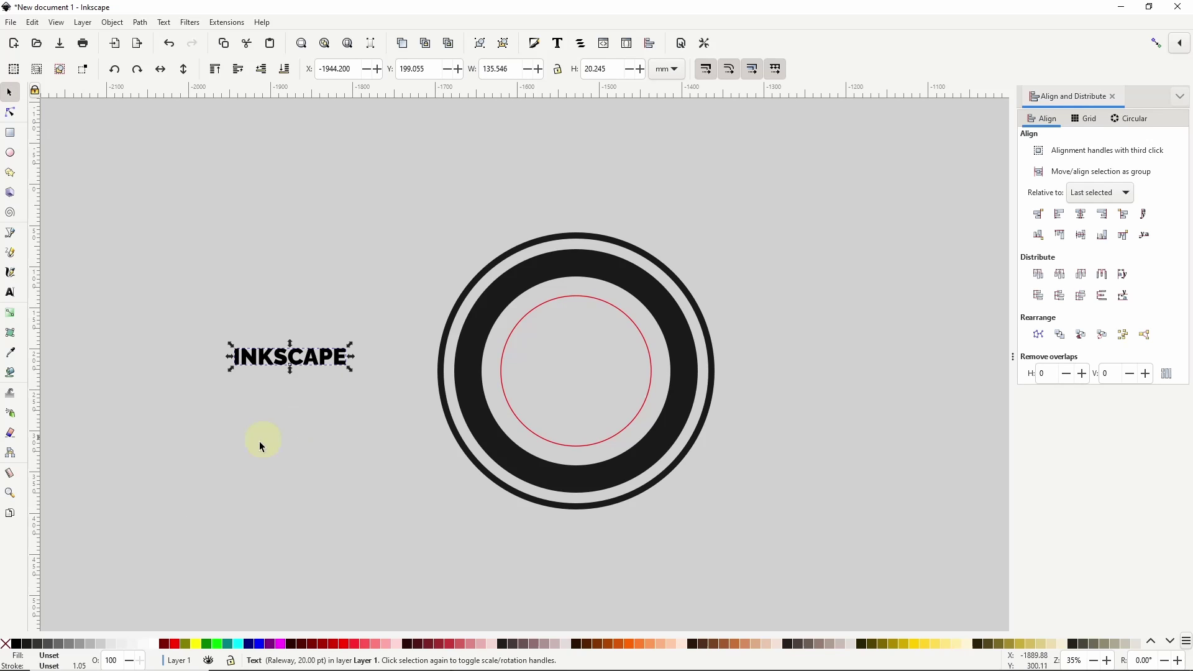
{"action": "left_click", "coordinate": [157, 643]}
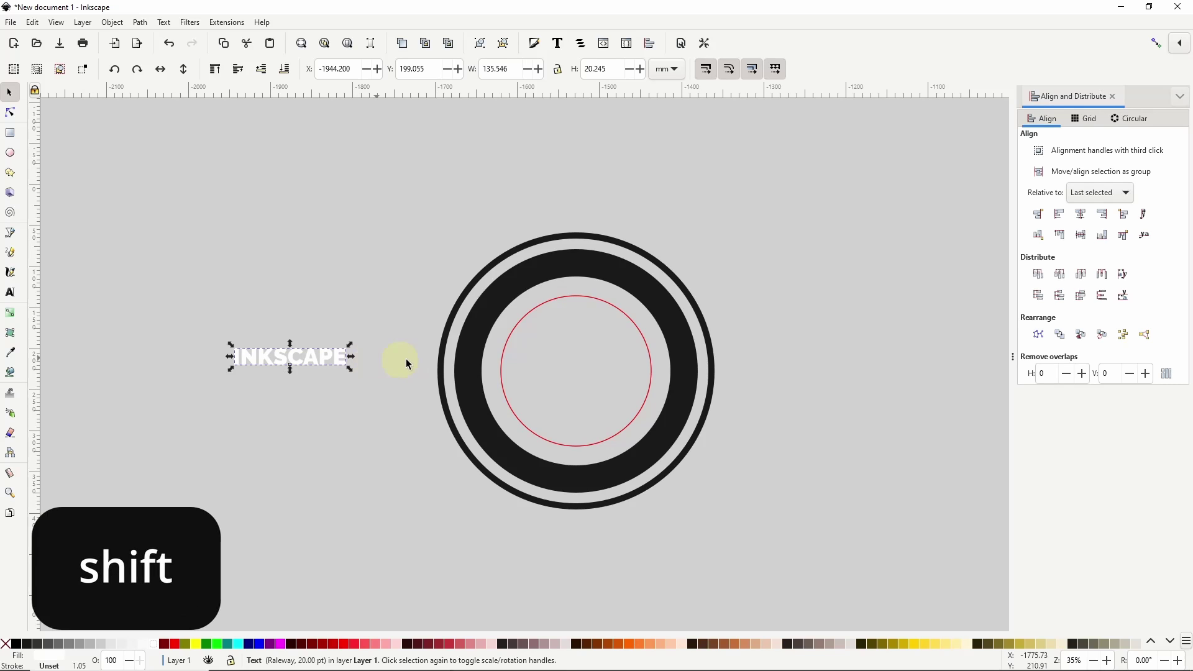
Put the INKSCAPE text on the path of the red circle.
{"action": "left_click", "coordinate": [505, 388], "text": "shift"}
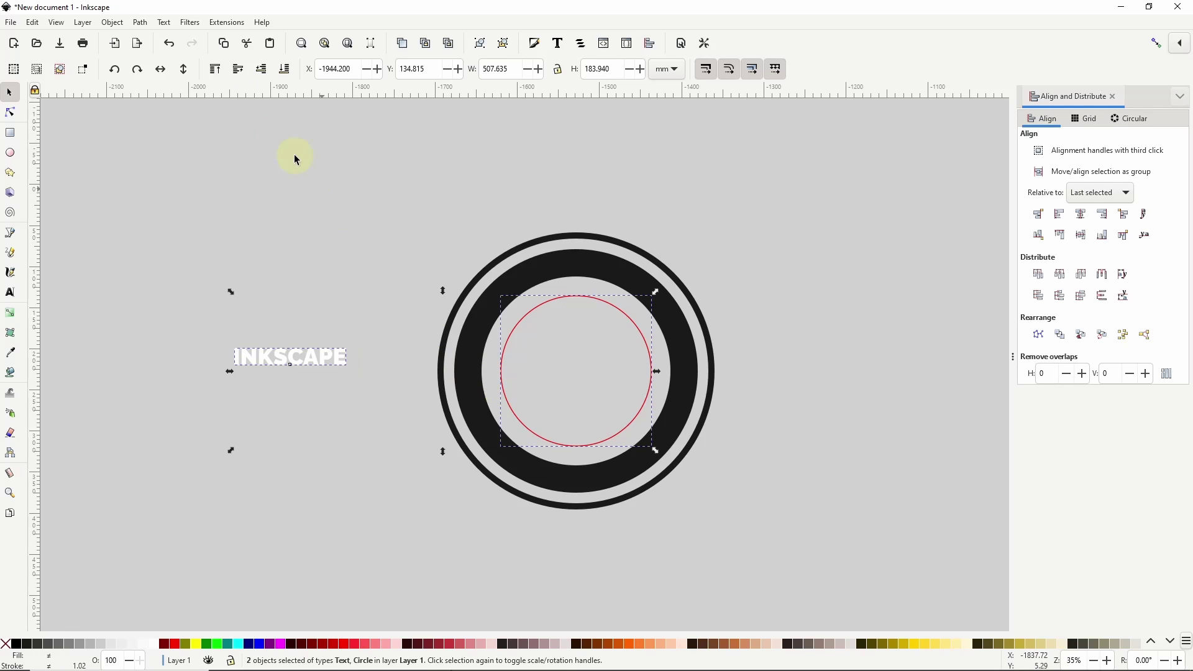
{"action": "left_click", "coordinate": [165, 23]}
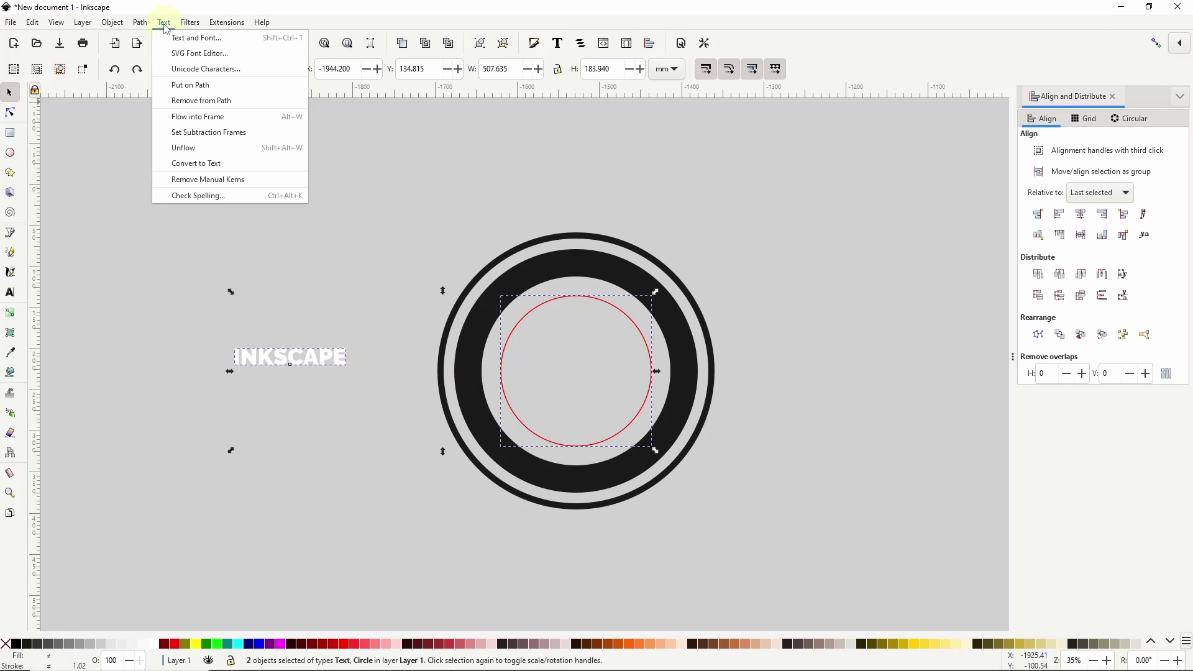
{"action": "left_click", "coordinate": [191, 85]}
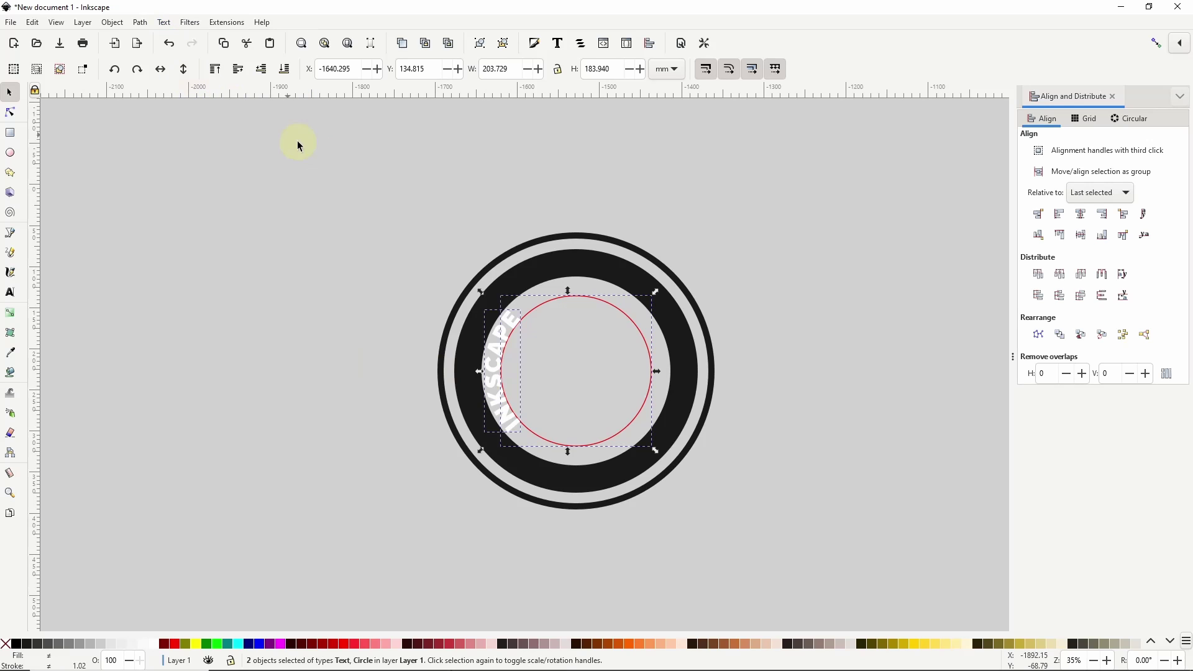
{"action": "left_click", "coordinate": [380, 213]}
Rotate the red circle a quarter turn clockwise so that the INKSCAPE text is centred at its top.
{"action": "left_click", "coordinate": [538, 311]}
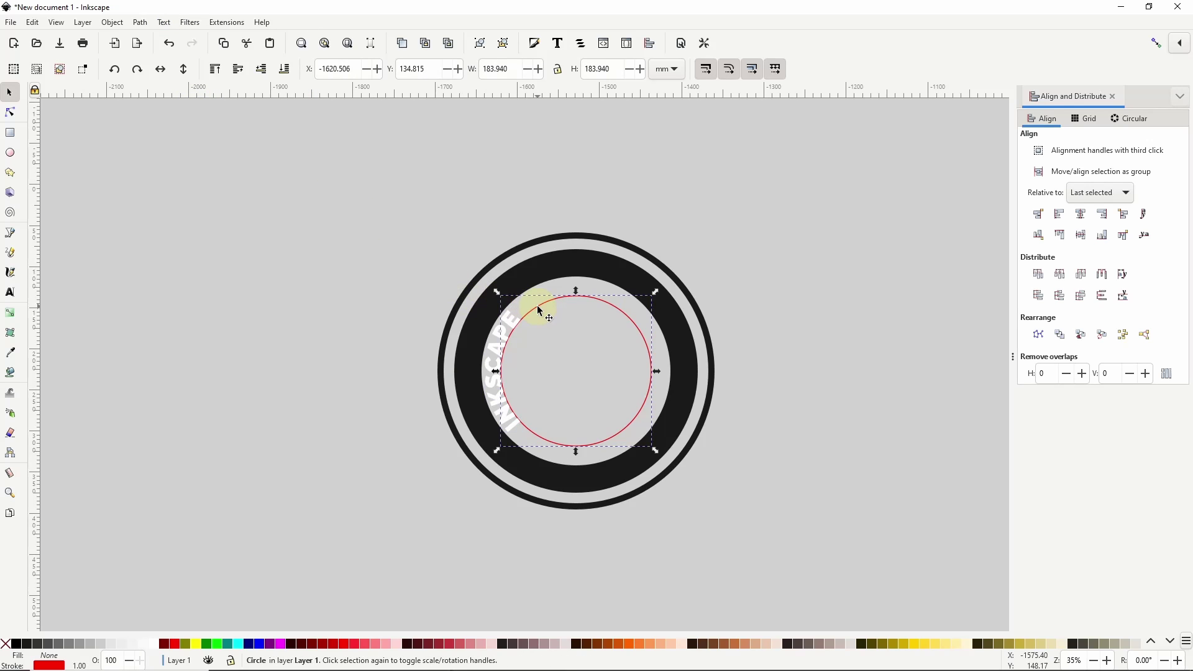
{"action": "left_click", "coordinate": [540, 310]}
{"action": "left_click_drag", "start_coordinate": [655, 290], "coordinate": [666, 436]}
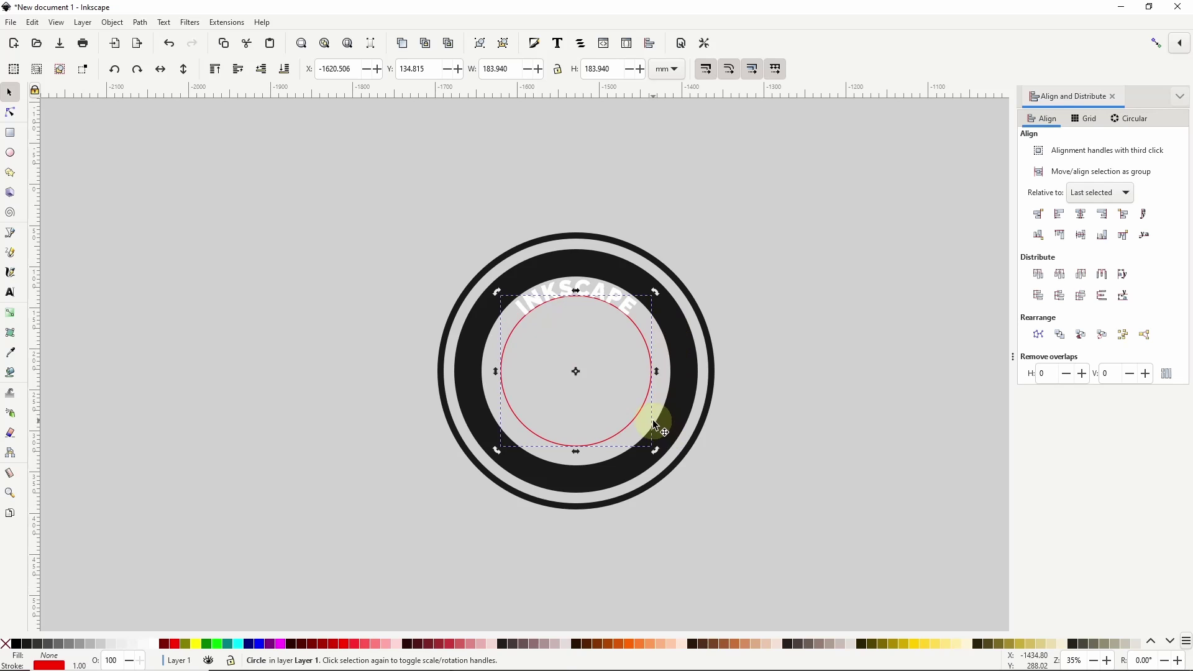
Scale the red circle uniformly about its centre to about 244 mm wide, moving the text onto the thick ring.
{"action": "left_click", "coordinate": [644, 414]}
{"action": "key", "text": "ctrl+shift"}
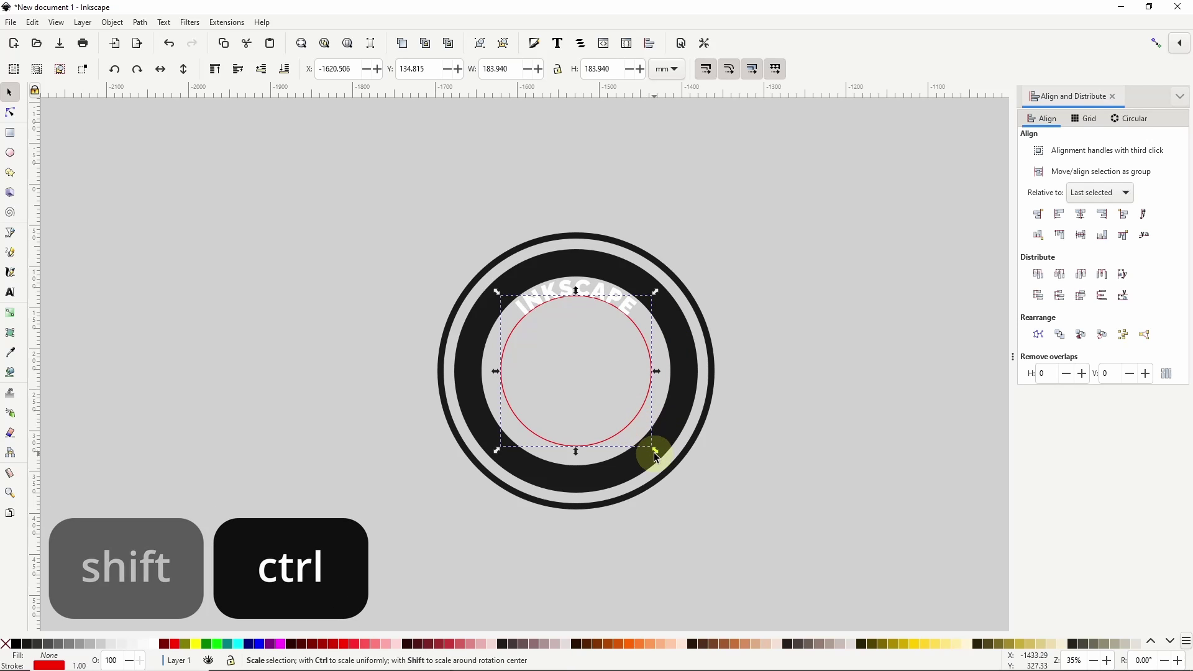
{"action": "left_click_drag", "start_coordinate": [655, 452], "coordinate": [679, 490]}
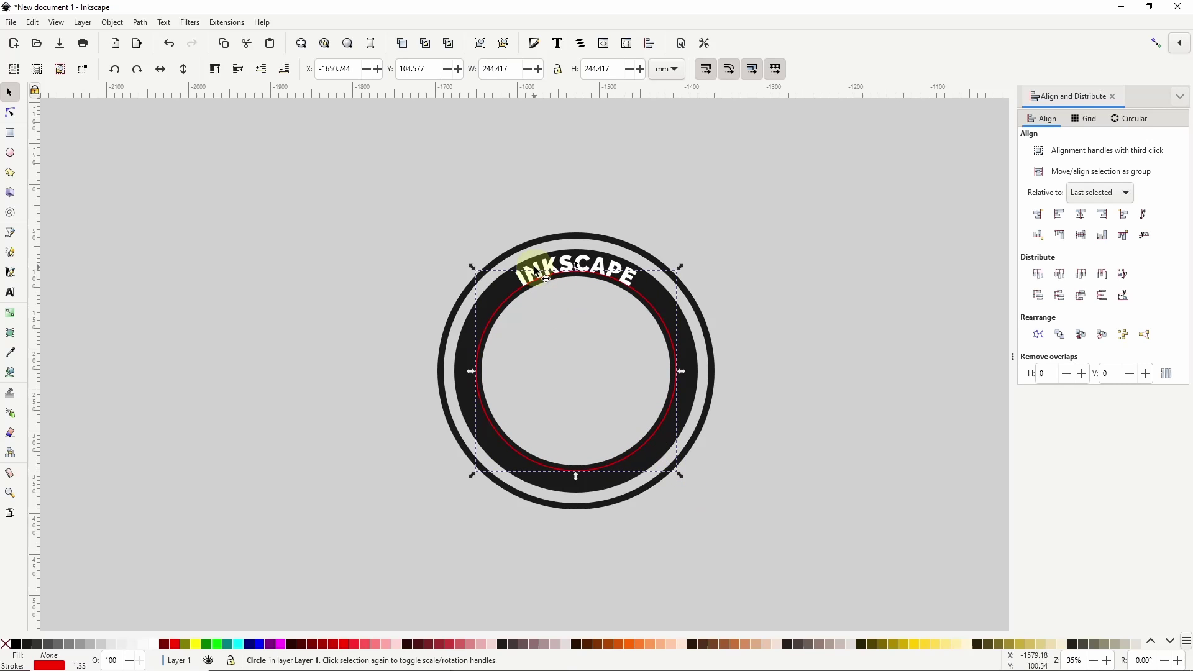
Set the letter spacing of the curved INKSCAPE text to 20.
{"action": "left_click", "coordinate": [582, 263]}
{"action": "key", "text": "t"}
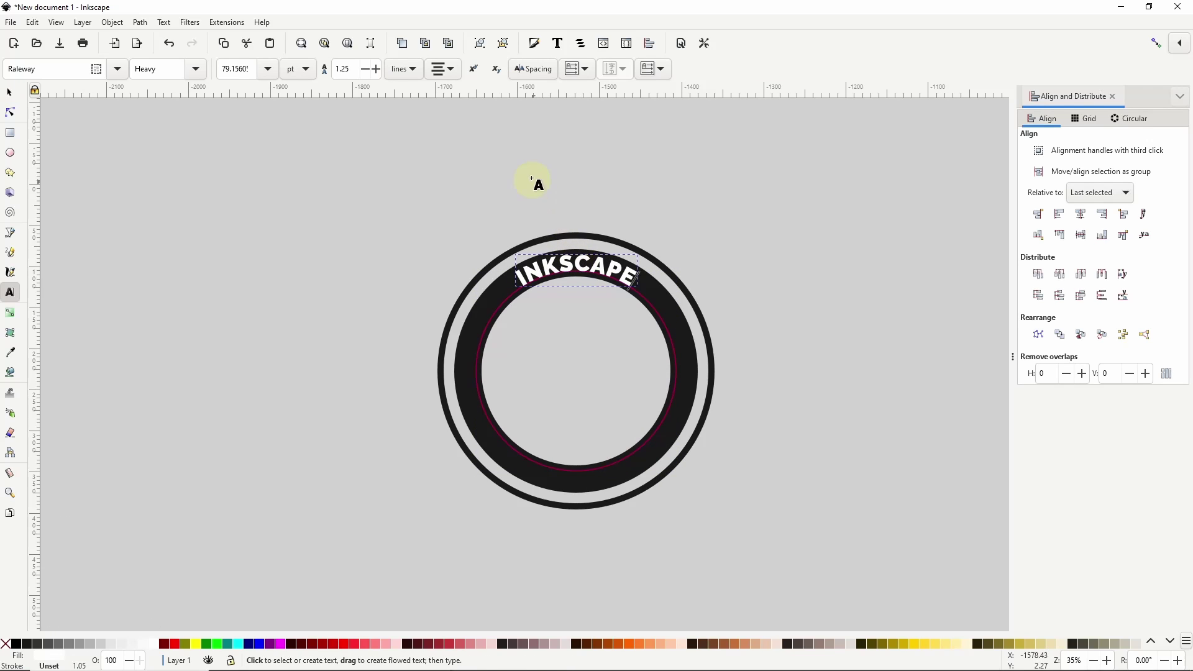
{"action": "left_click", "coordinate": [531, 70]}
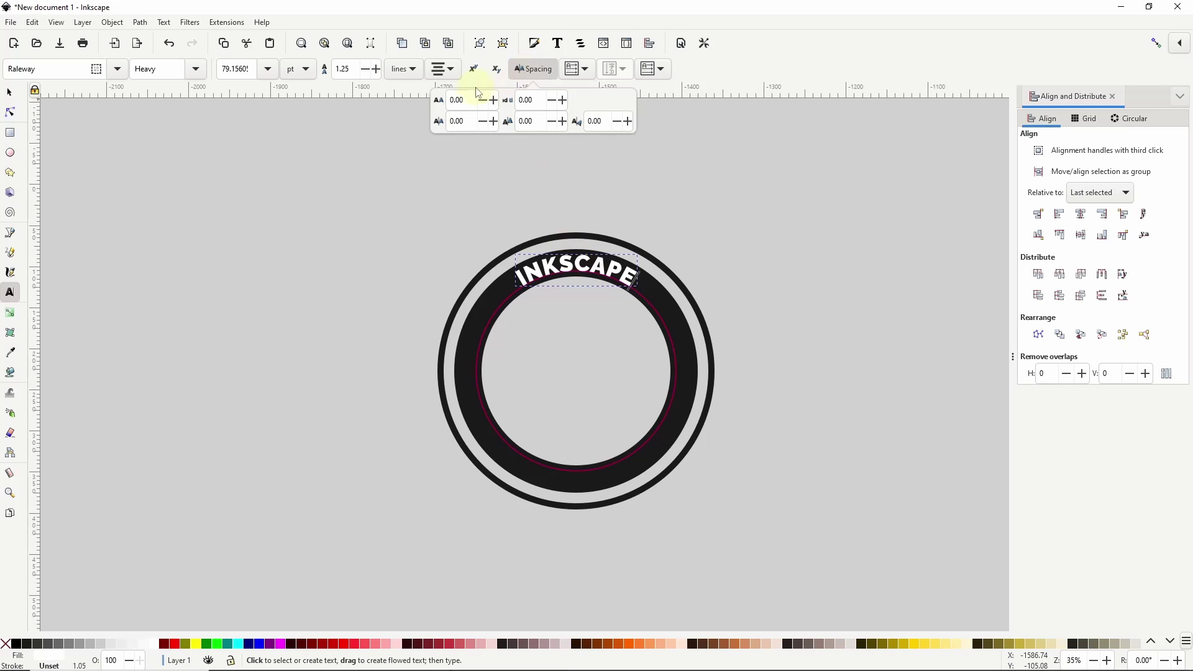
{"action": "left_click_drag", "start_coordinate": [452, 103], "coordinate": [464, 101]}
{"action": "type", "text": "10"}
{"action": "key", "text": "Return"}
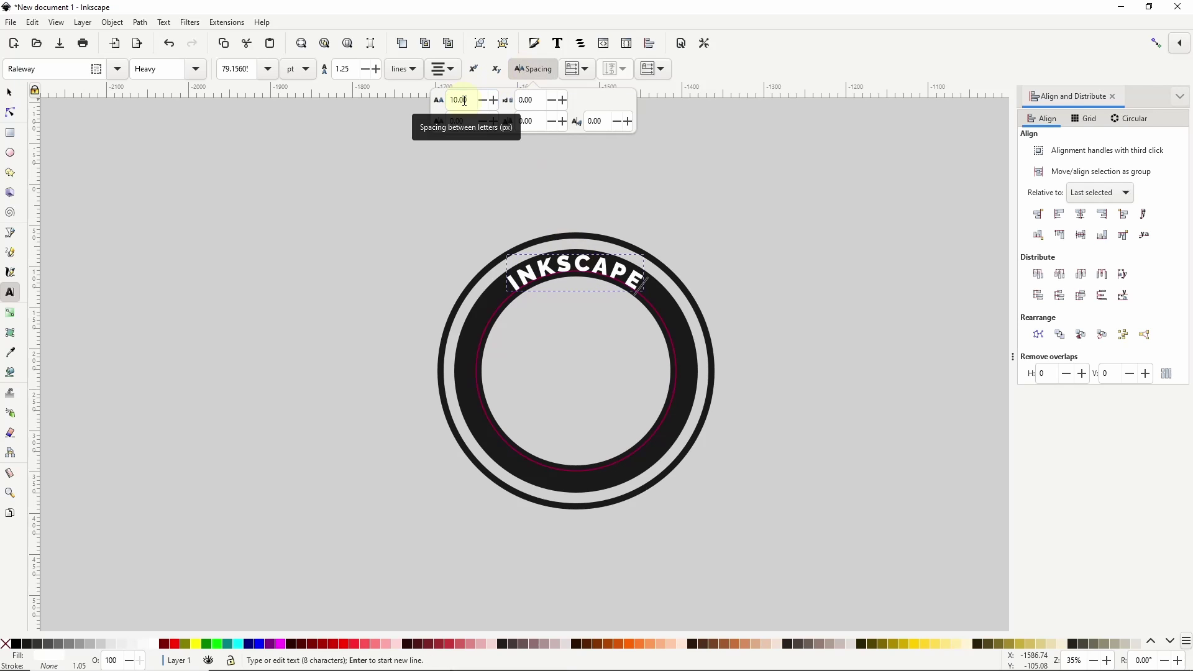
{"action": "type", "text": "20"}
{"action": "key", "text": "Return"}
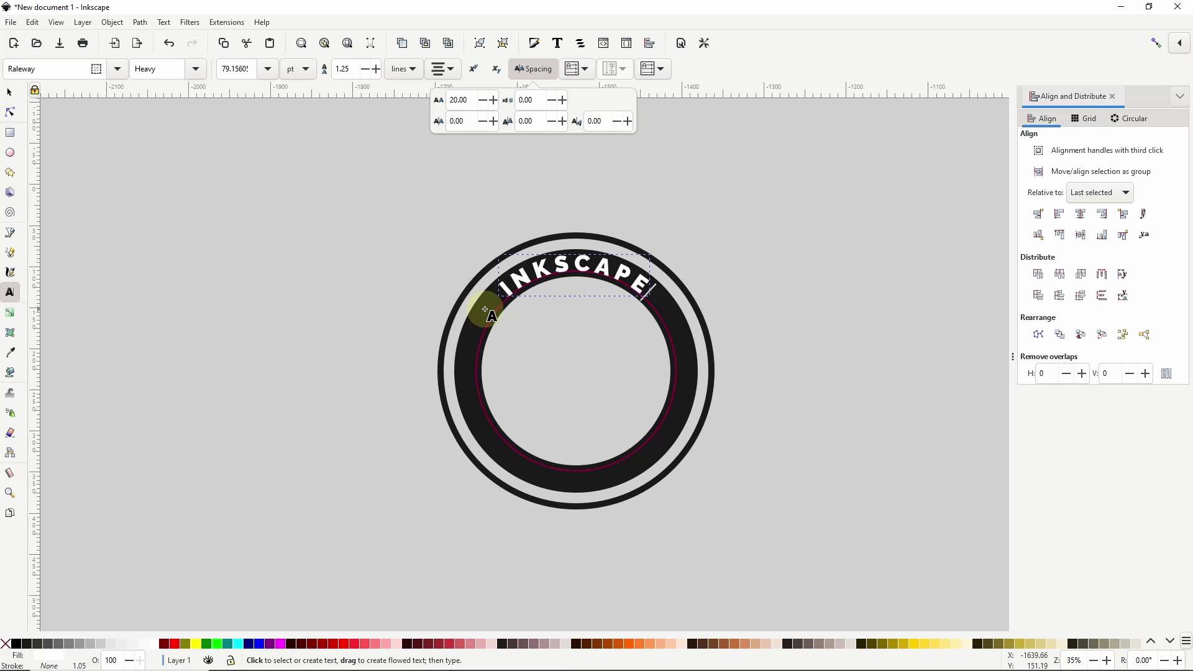
Convert the INKSCAPE text to paths, ungroup the letters and union them into a single path.
{"action": "left_click", "coordinate": [9, 93]}
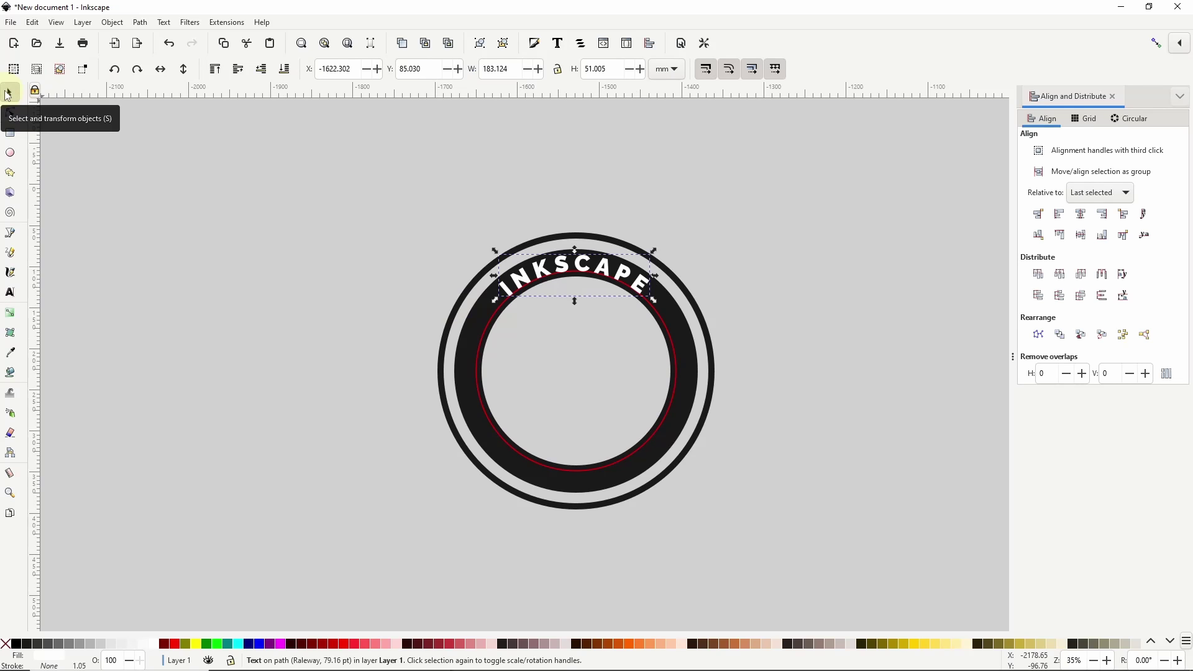
{"action": "left_click", "coordinate": [140, 23]}
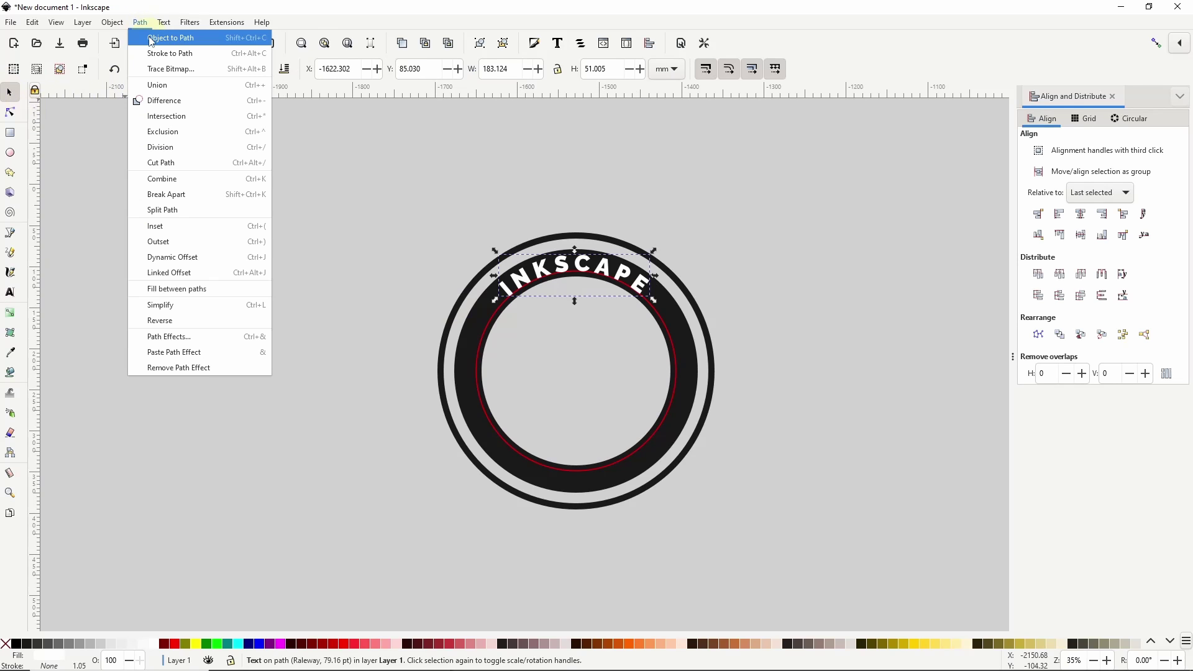
{"action": "left_click", "coordinate": [150, 39]}
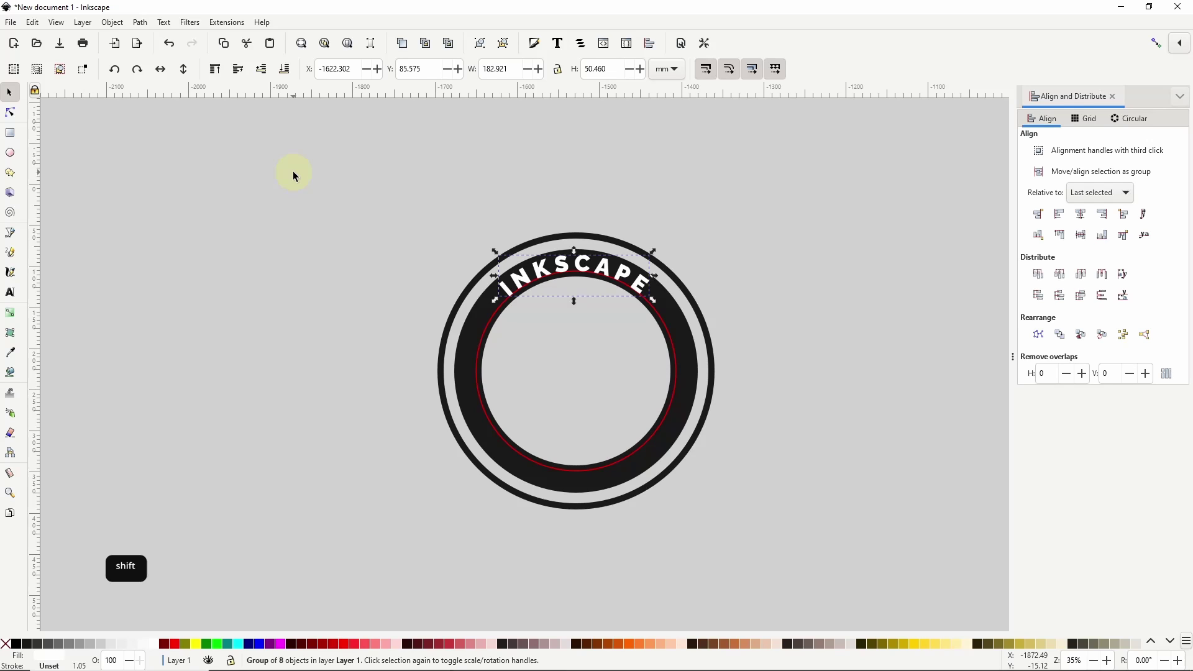
{"action": "key", "text": "ctrl+shift+g"}
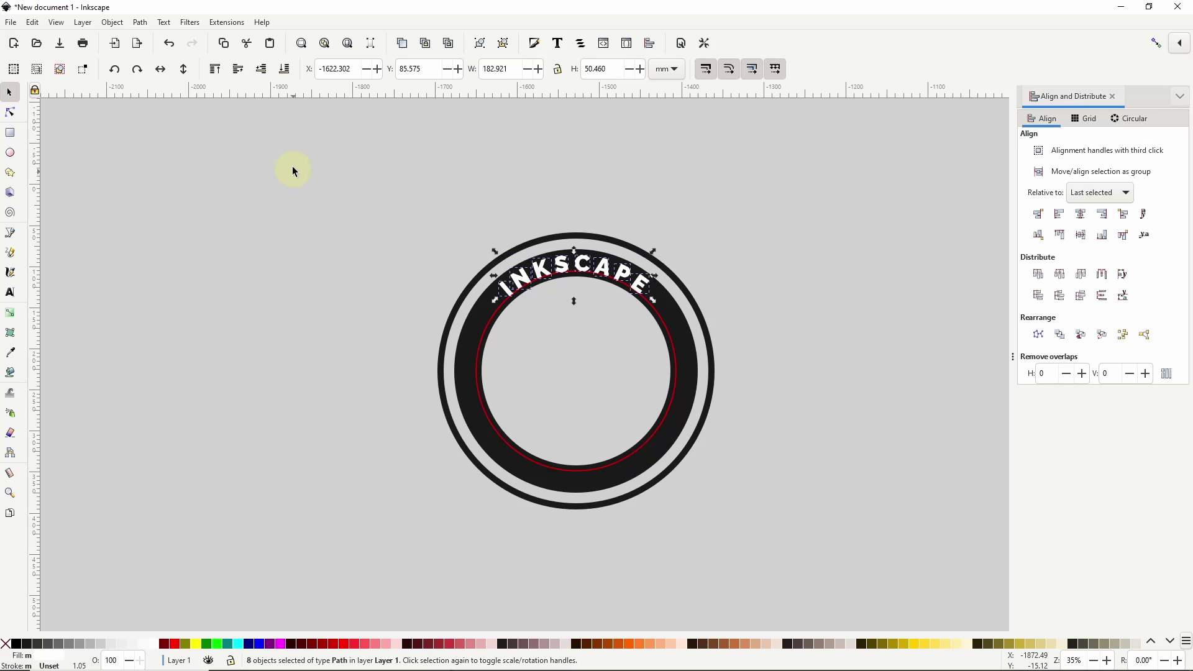
{"action": "left_click", "coordinate": [141, 23]}
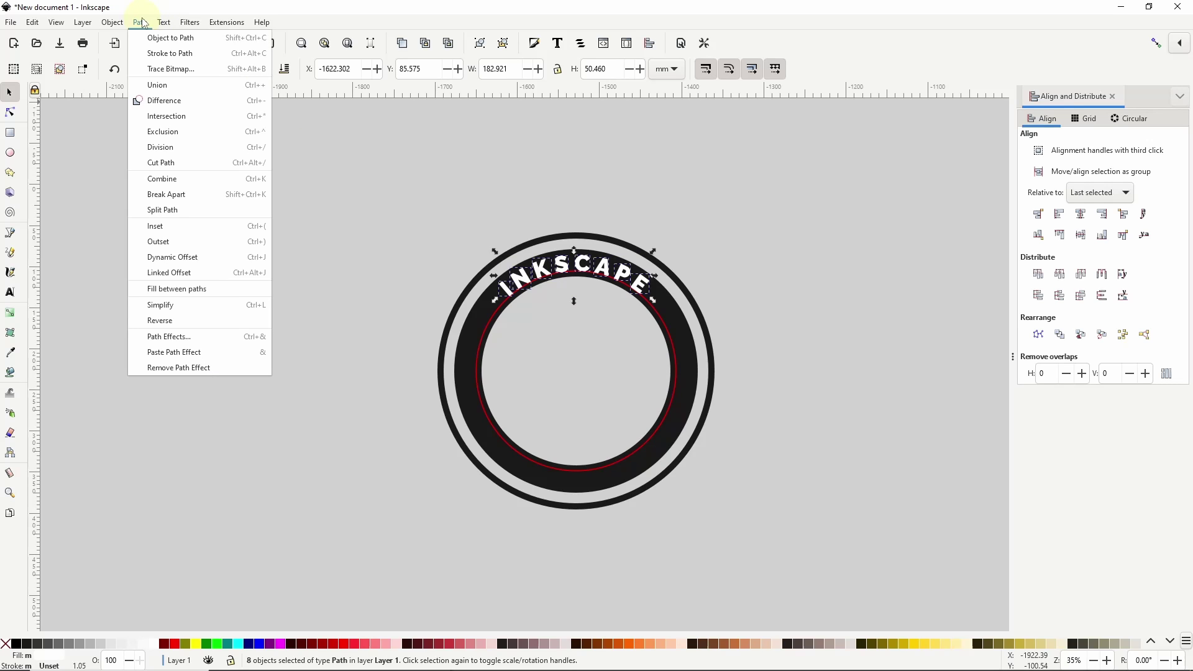
{"action": "left_click", "coordinate": [178, 86]}
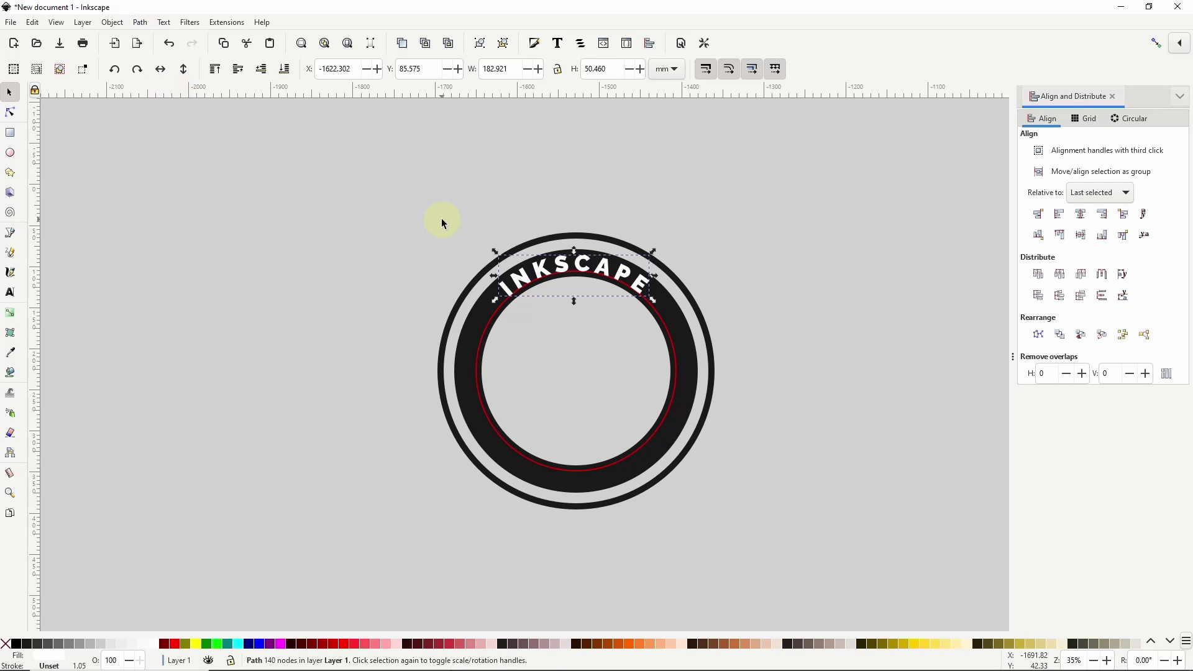
Subtract the INKSCAPE lettering from the thick ring with the Difference operation.
{"action": "key", "text": "shift"}
{"action": "left_click", "coordinate": [479, 310], "text": "shift"}
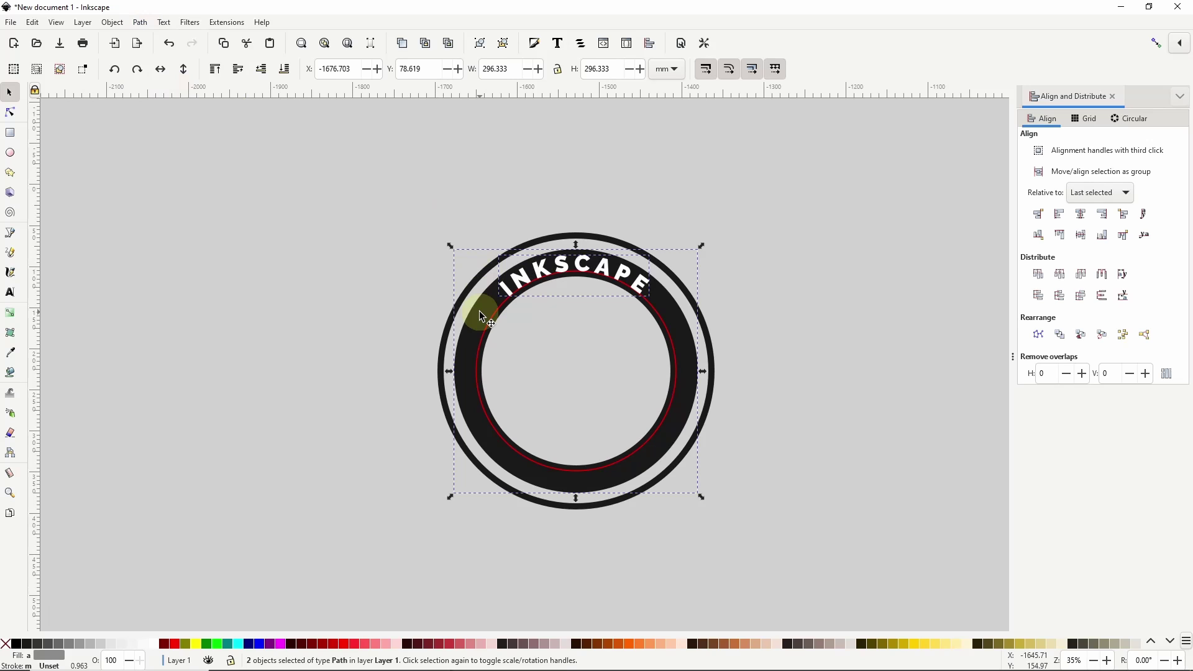
{"action": "key", "text": "ctrl"}
{"action": "key", "text": "ctrl+minus"}
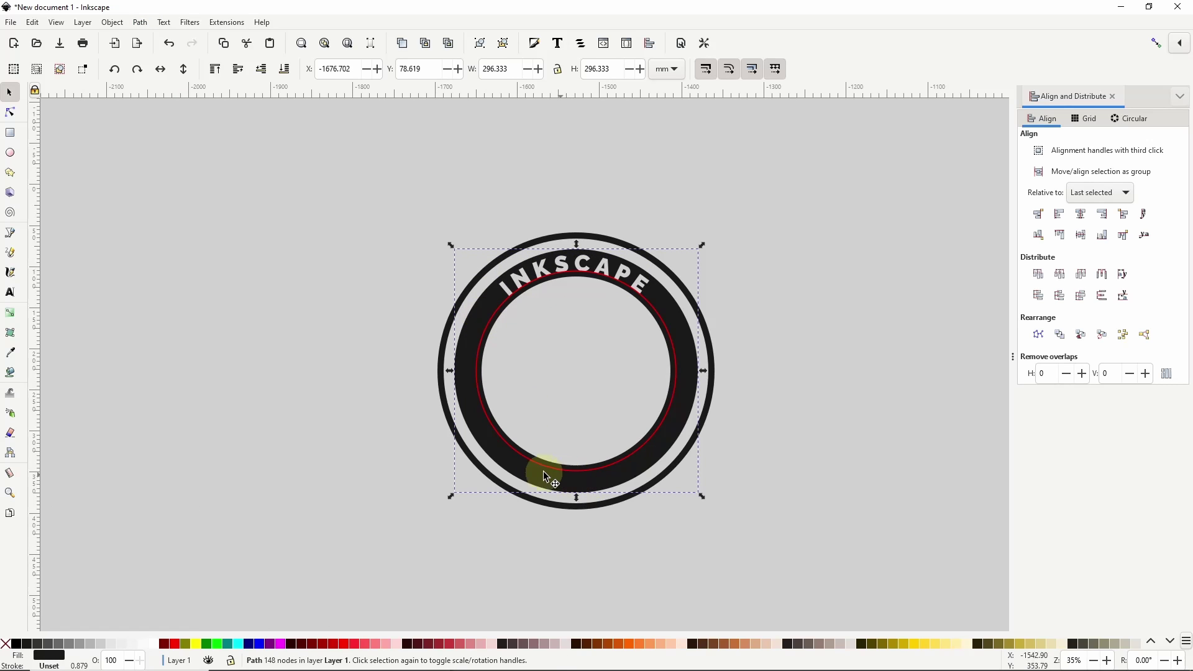
Add the text DRAW FREELY on the empty canvas beside the rings.
{"action": "left_click", "coordinate": [10, 292]}
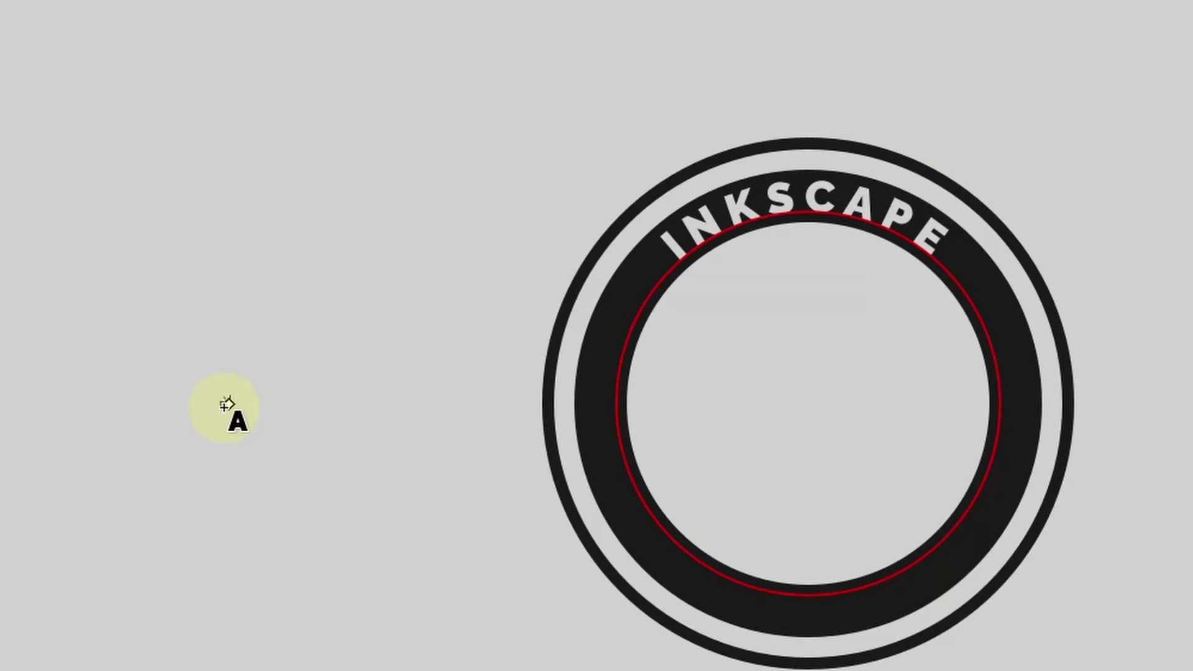
{"action": "left_click", "coordinate": [226, 405]}
{"action": "type", "text": "www.inkscape.org"}
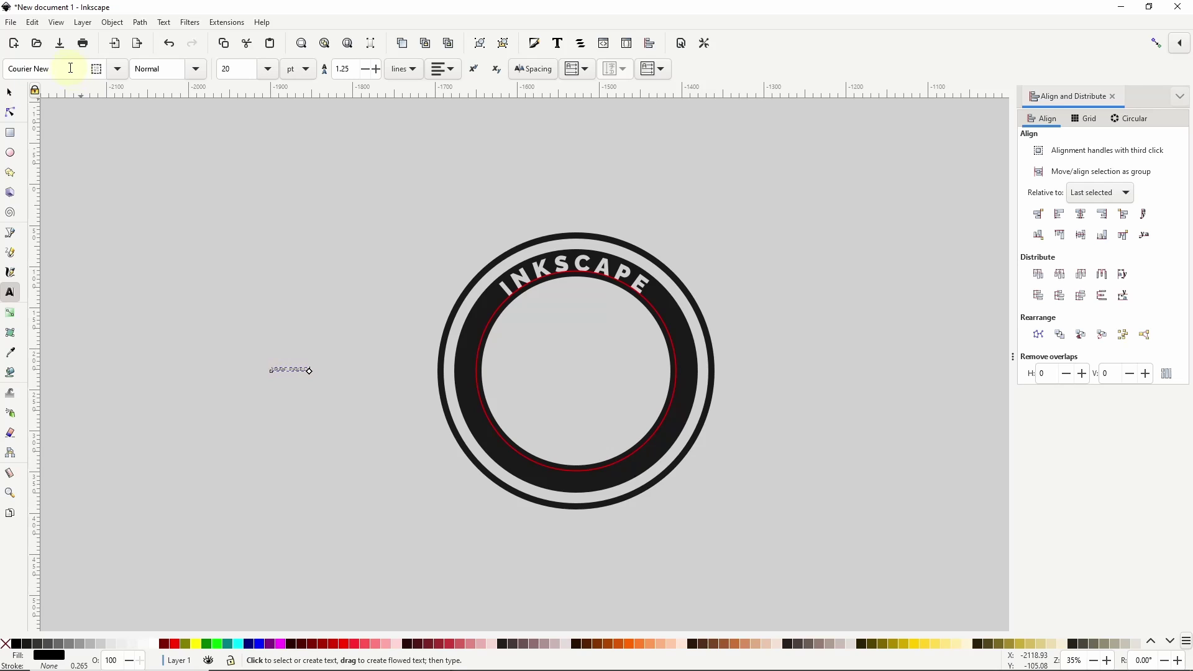
Format the DRAW FREELY text in Raleway Bold with centred alignment.
{"action": "left_click", "coordinate": [68, 66]}
{"action": "type", "text": "Rale"}
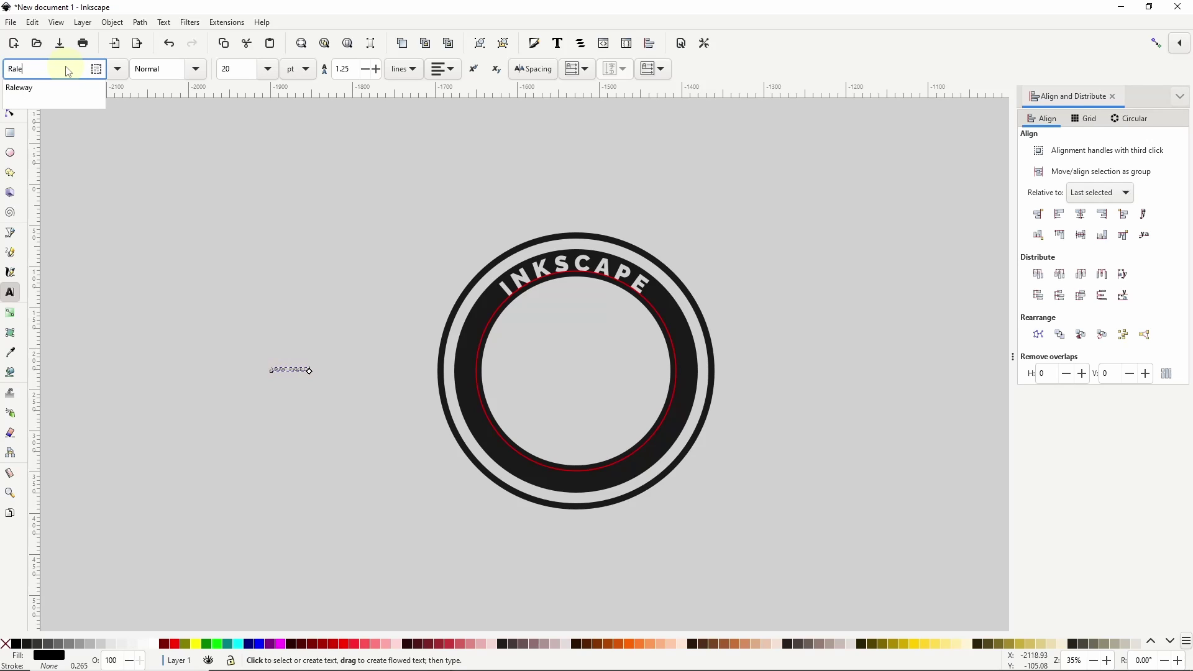
{"action": "type", "text": "way"}
{"action": "key", "text": "Return"}
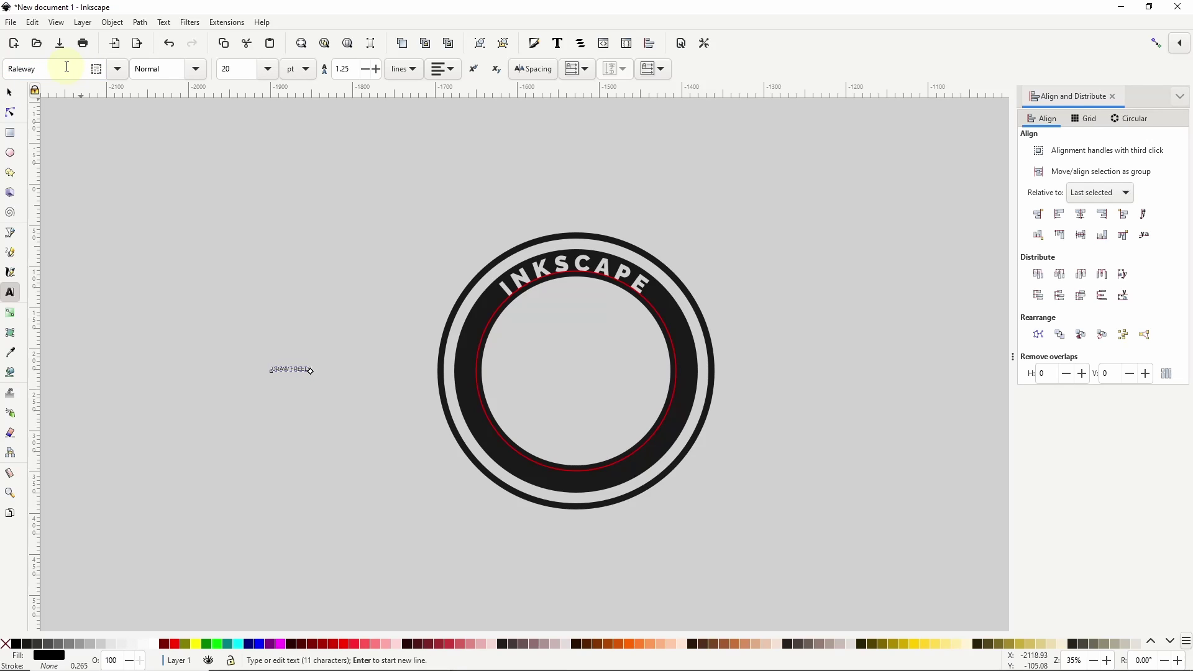
{"action": "left_click", "coordinate": [194, 71]}
{"action": "left_click", "coordinate": [142, 337]}
{"action": "left_click", "coordinate": [439, 69]}
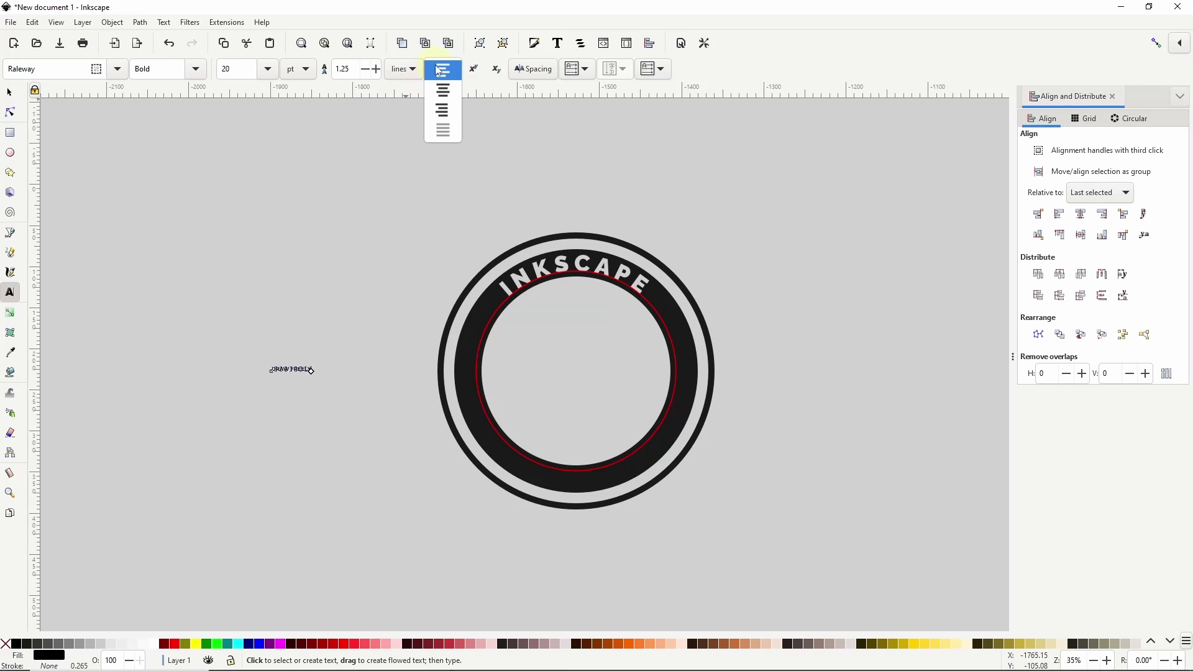
{"action": "left_click", "coordinate": [442, 90]}
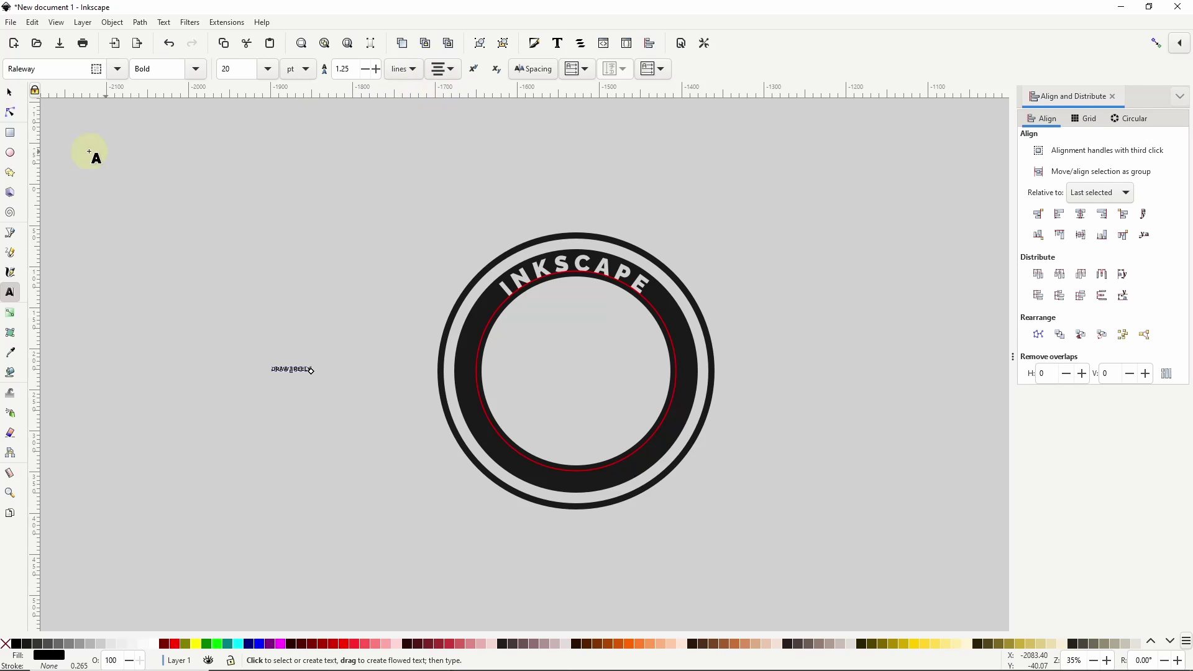
Enlarge the DRAW FREELY text proportionally to about 140 mm wide and fill it with white.
{"action": "left_click", "coordinate": [9, 92]}
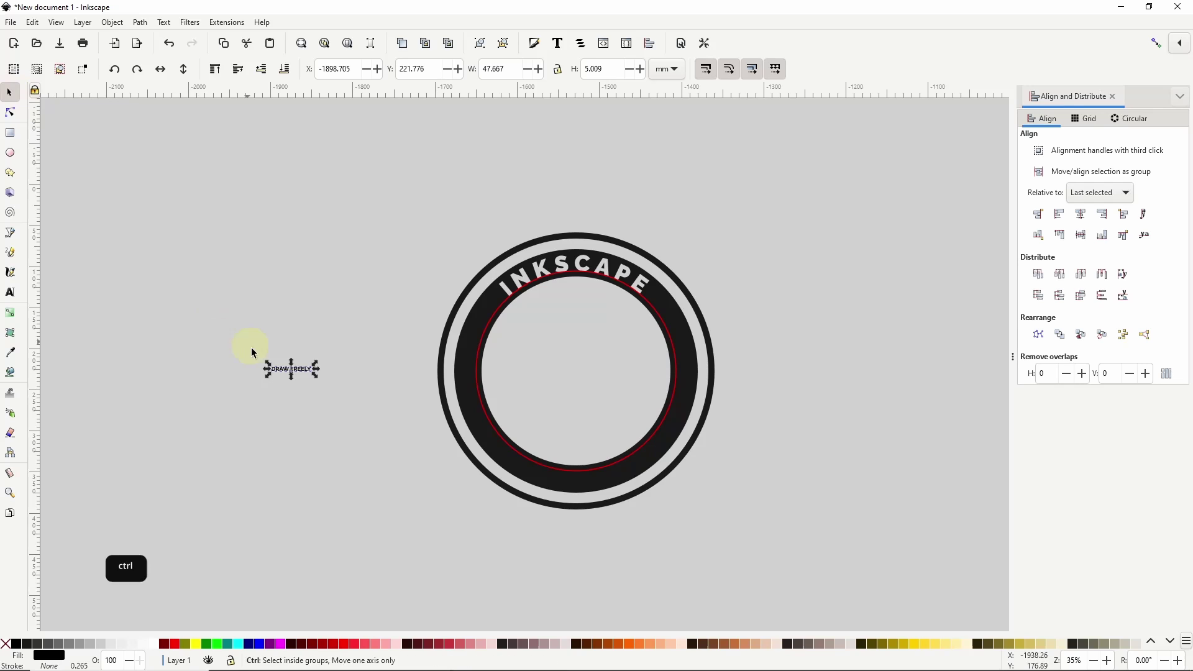
{"action": "left_click_drag", "start_coordinate": [315, 375], "coordinate": [388, 416]}
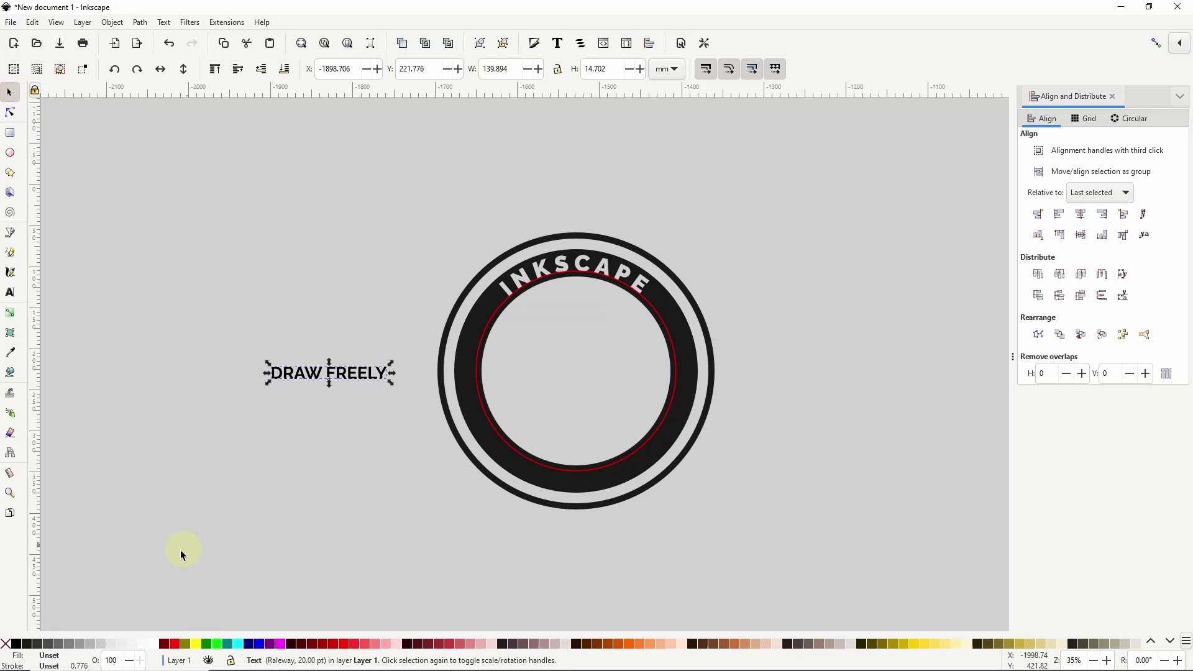
{"action": "left_click", "coordinate": [156, 643]}
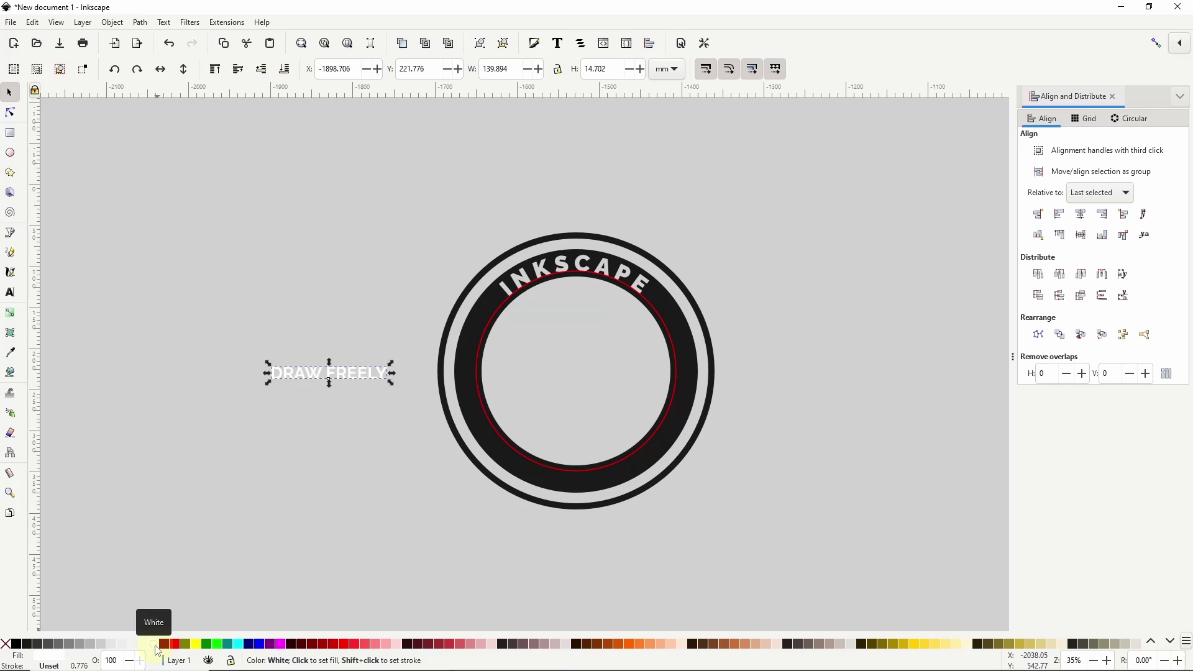
Put the DRAW FREELY text on the path of the red circle and clear the selection.
{"action": "left_click", "coordinate": [496, 434], "text": "shift"}
{"action": "left_click", "coordinate": [164, 23]}
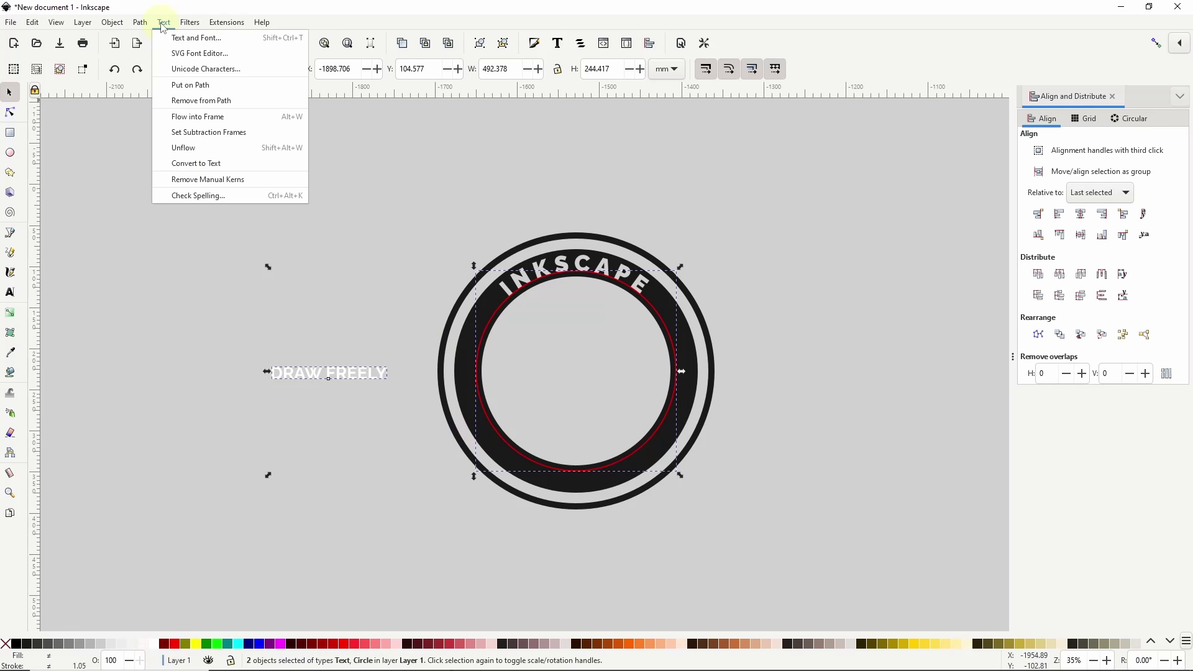
{"action": "left_click", "coordinate": [196, 85]}
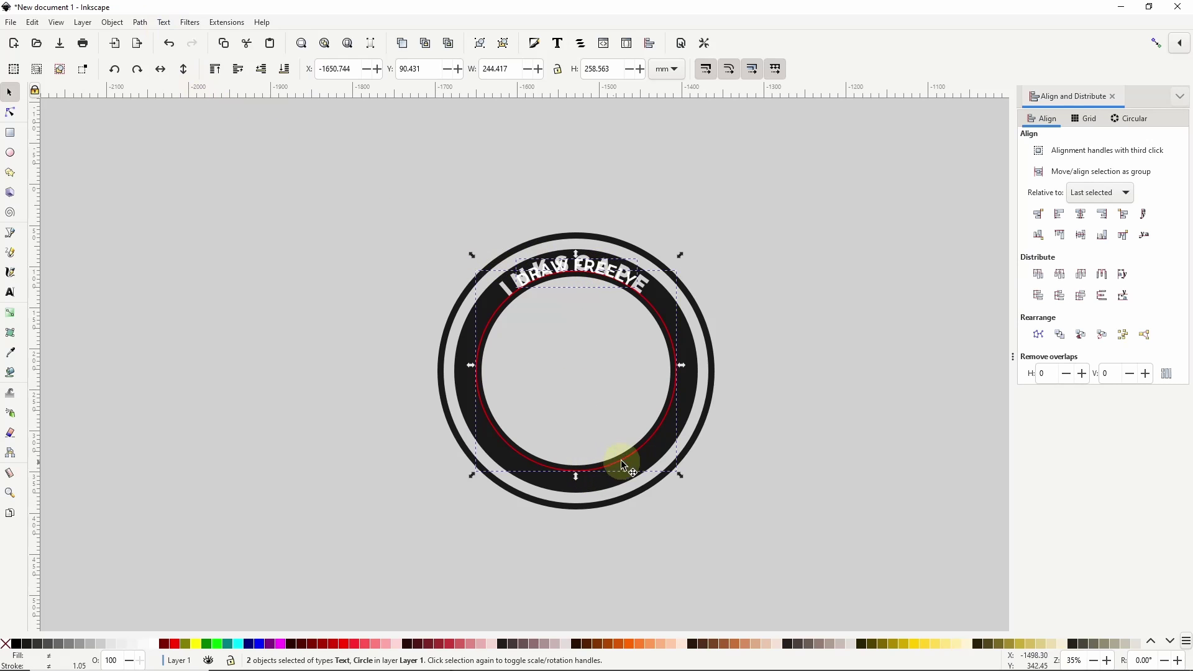
{"action": "left_click", "coordinate": [752, 370]}
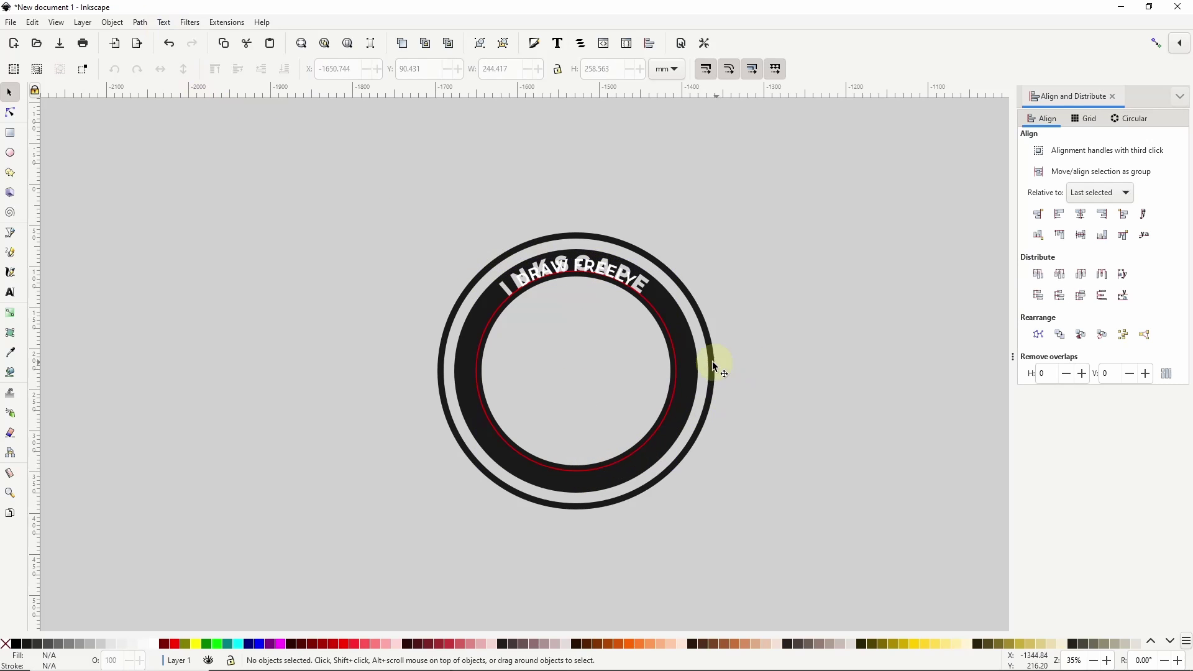
Try rotating the red circle half a turn to bring DRAW FREELY to the ring's bottom, and undo the rotation.
{"action": "left_click", "coordinate": [681, 362]}
{"action": "mouse_move", "coordinate": [682, 272]}
{"action": "left_mouse_down"}
{"action": "mouse_move", "coordinate": [714, 399]}
{"action": "mouse_move", "coordinate": [666, 551]}
{"action": "mouse_move", "coordinate": [519, 546]}
{"action": "mouse_move", "coordinate": [467, 490]}
{"action": "left_mouse_up"}
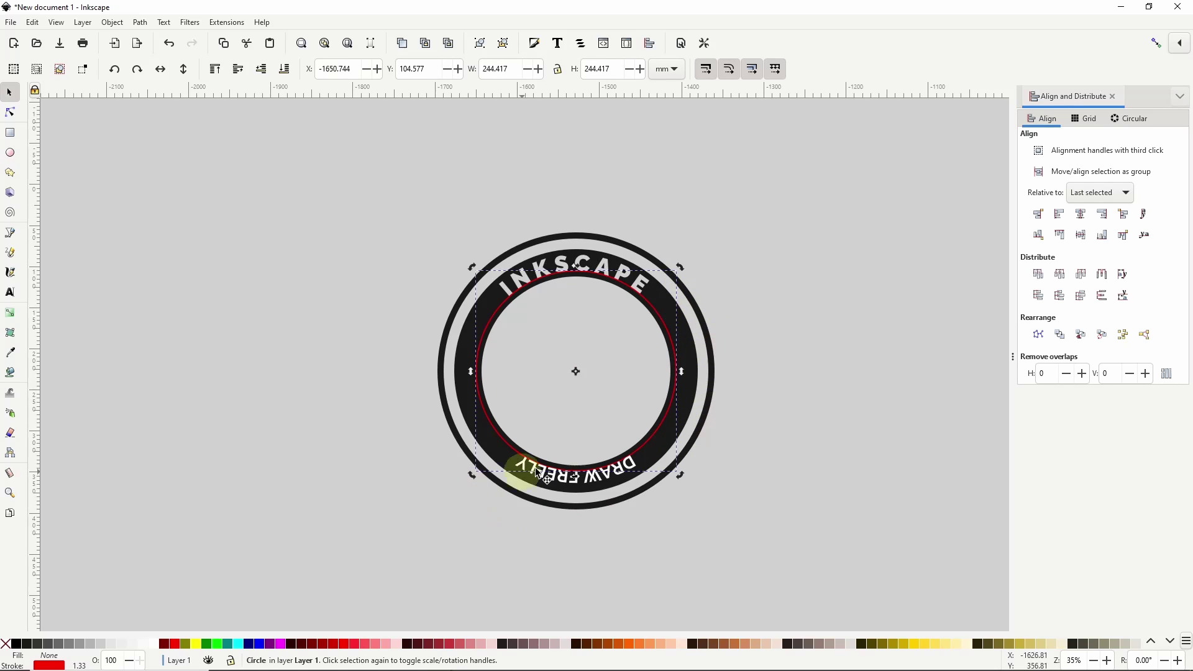
{"action": "key", "text": "ctrl+z"}
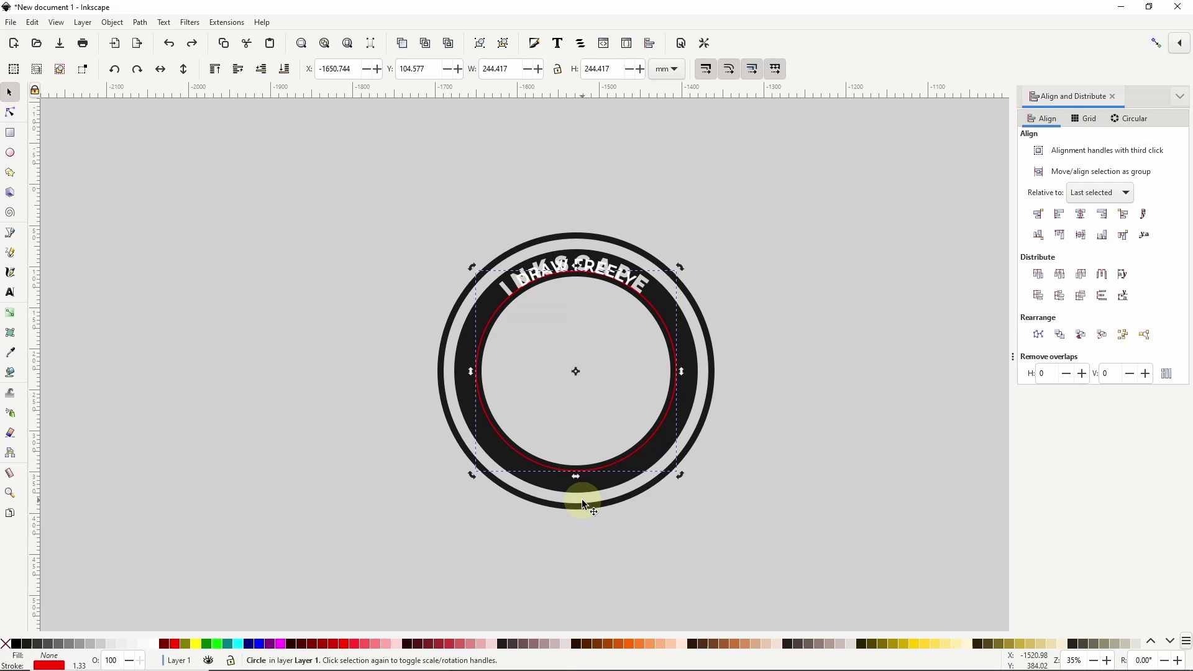
Flip the red circle vertically and scale it uniformly about its centre to about 279 mm wide, moving DRAW FREELY onto the thick ring.
{"action": "key", "text": "v"}
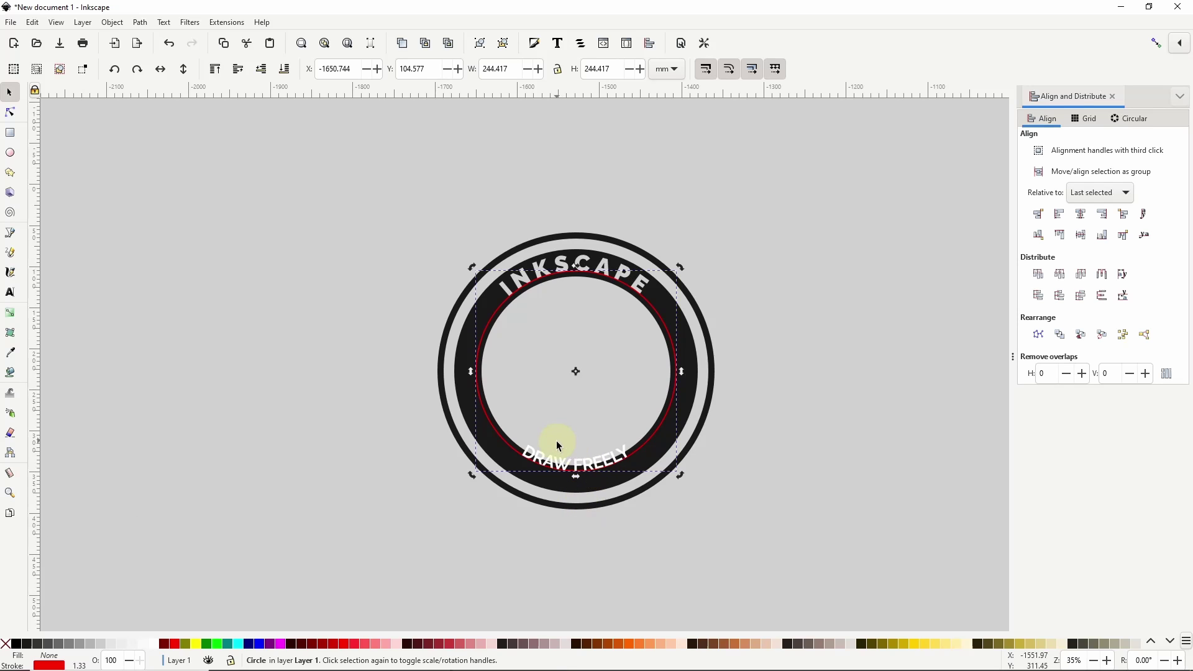
{"action": "left_click", "coordinate": [643, 445]}
{"action": "key", "text": "shift"}
{"action": "key", "text": "ctrl"}
{"action": "left_click_drag", "start_coordinate": [679, 476], "coordinate": [695, 491]}
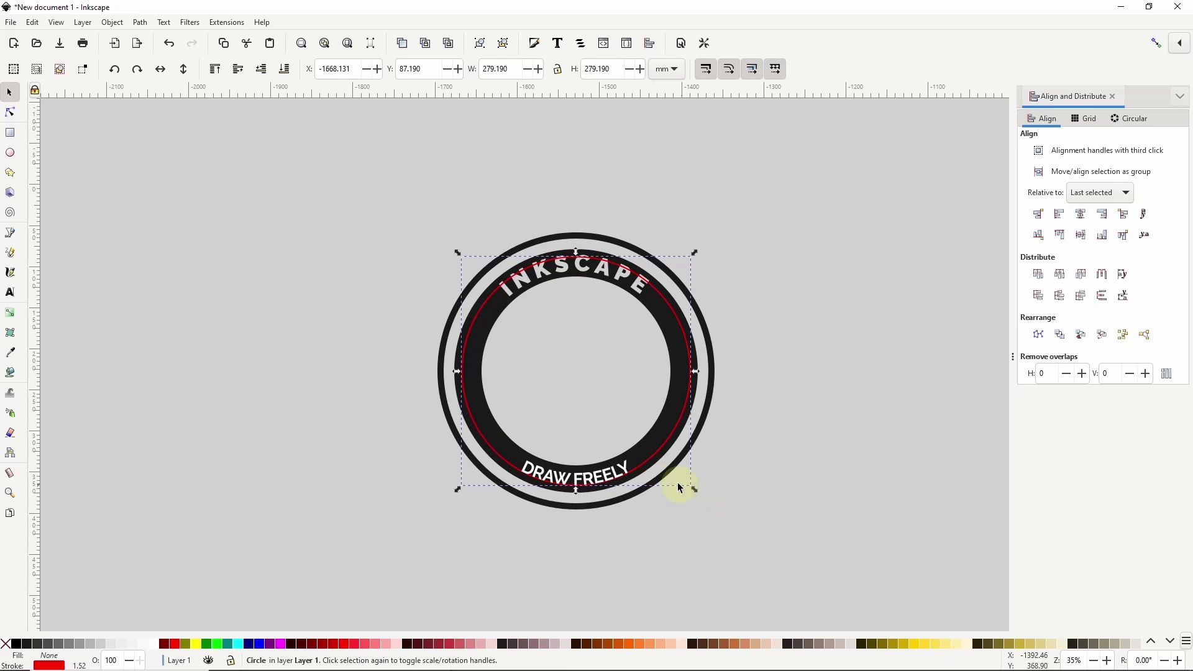
Set the font size of the DRAW FREELY text to 65 pt.
{"action": "left_click", "coordinate": [594, 480]}
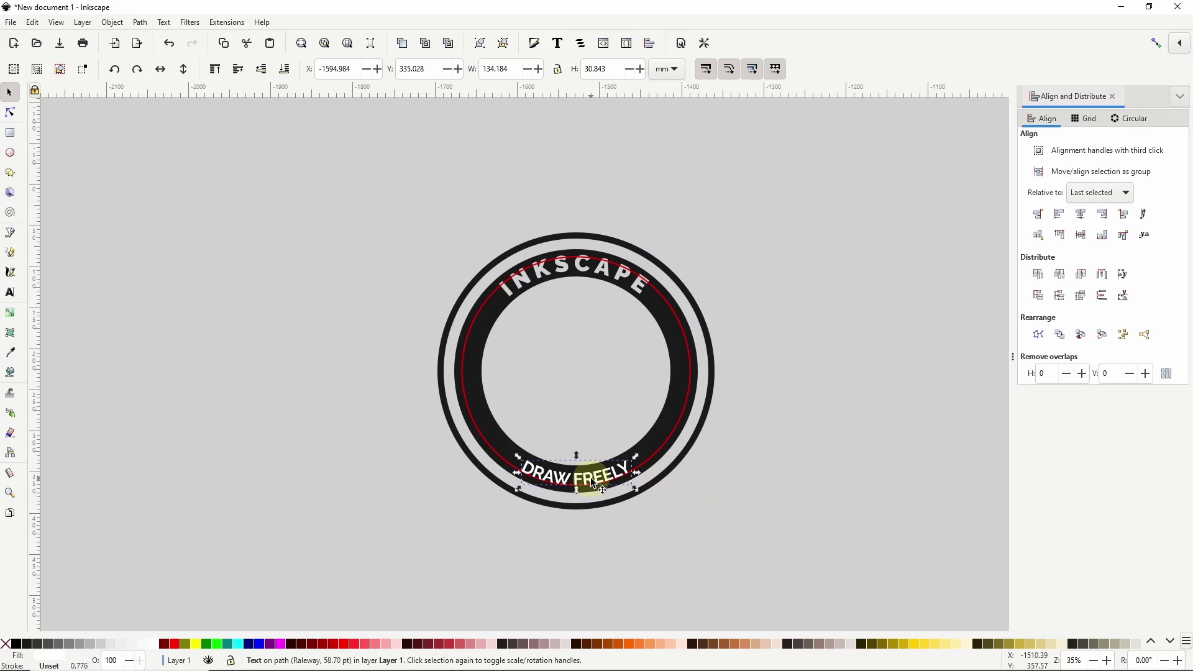
{"action": "key", "text": "t"}
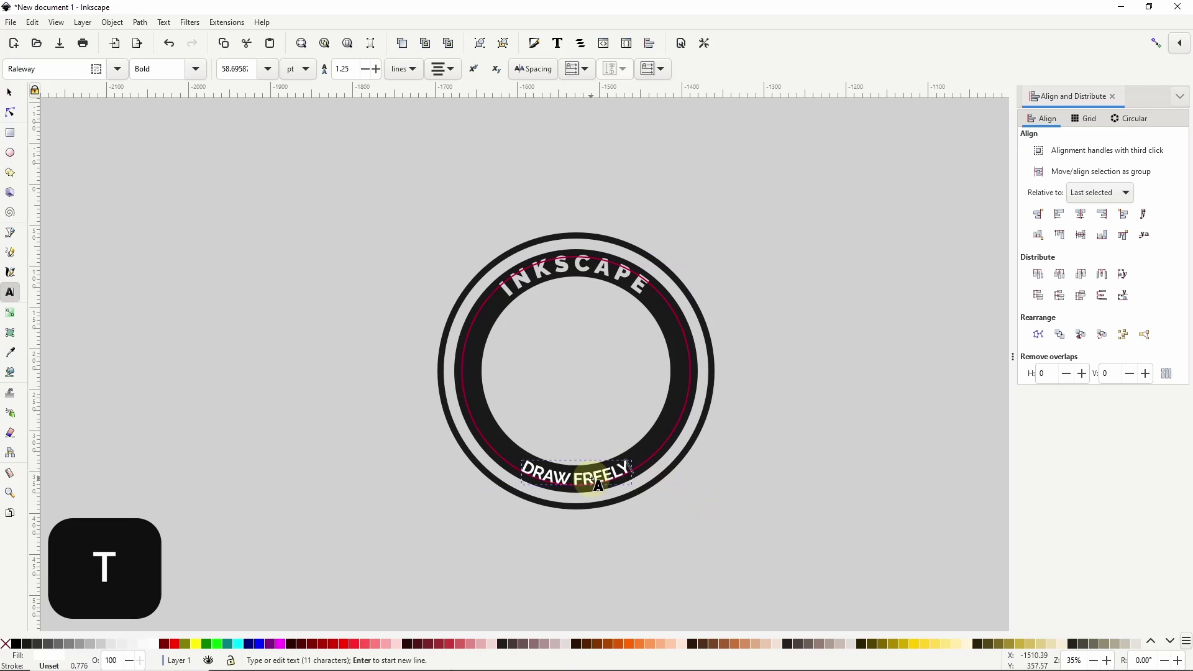
{"action": "left_click", "coordinate": [242, 69]}
{"action": "double_click", "coordinate": [242, 69]}
{"action": "type", "text": "65"}
{"action": "key", "text": "Return"}
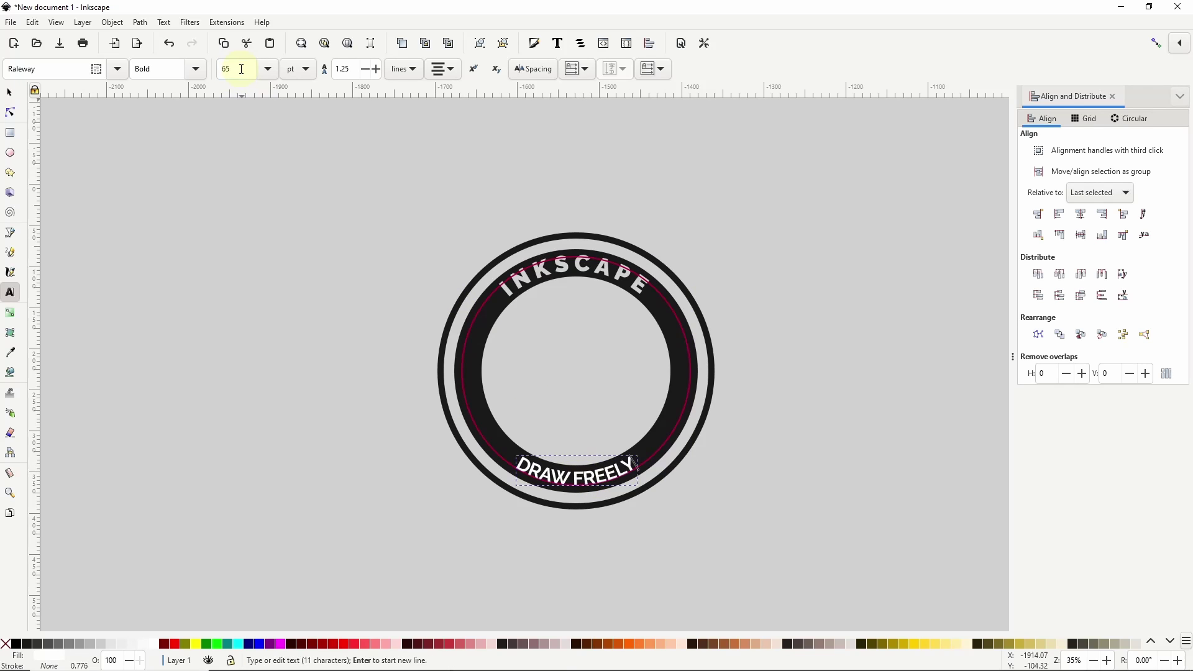
Set the letter spacing of the DRAW FREELY text to 15.
{"action": "left_click", "coordinate": [533, 69]}
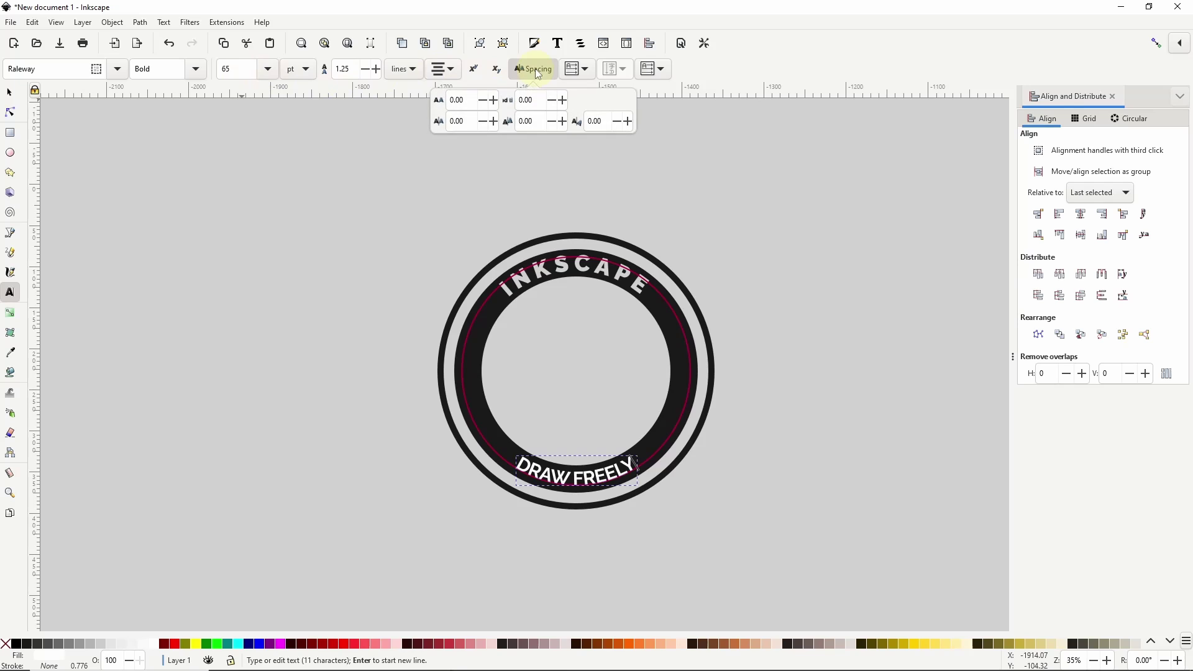
{"action": "left_click", "coordinate": [469, 99]}
{"action": "key", "text": "ctrl+a"}
{"action": "type", "text": "15"}
{"action": "key", "text": "Return"}
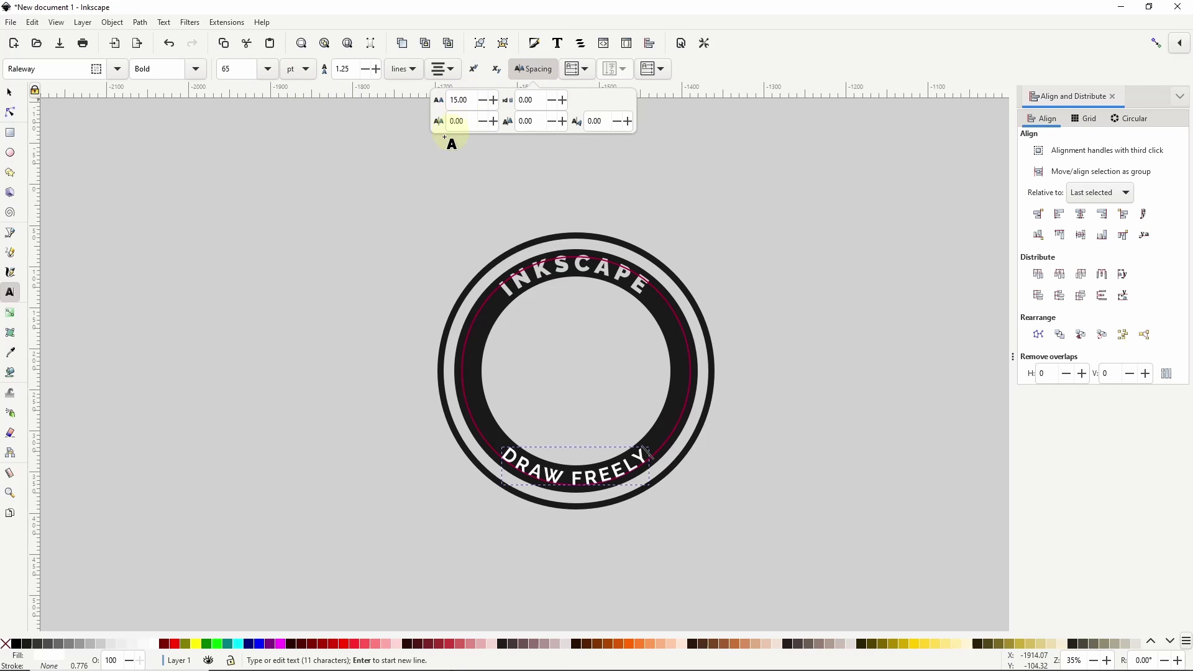
{"action": "left_click", "coordinate": [9, 91]}
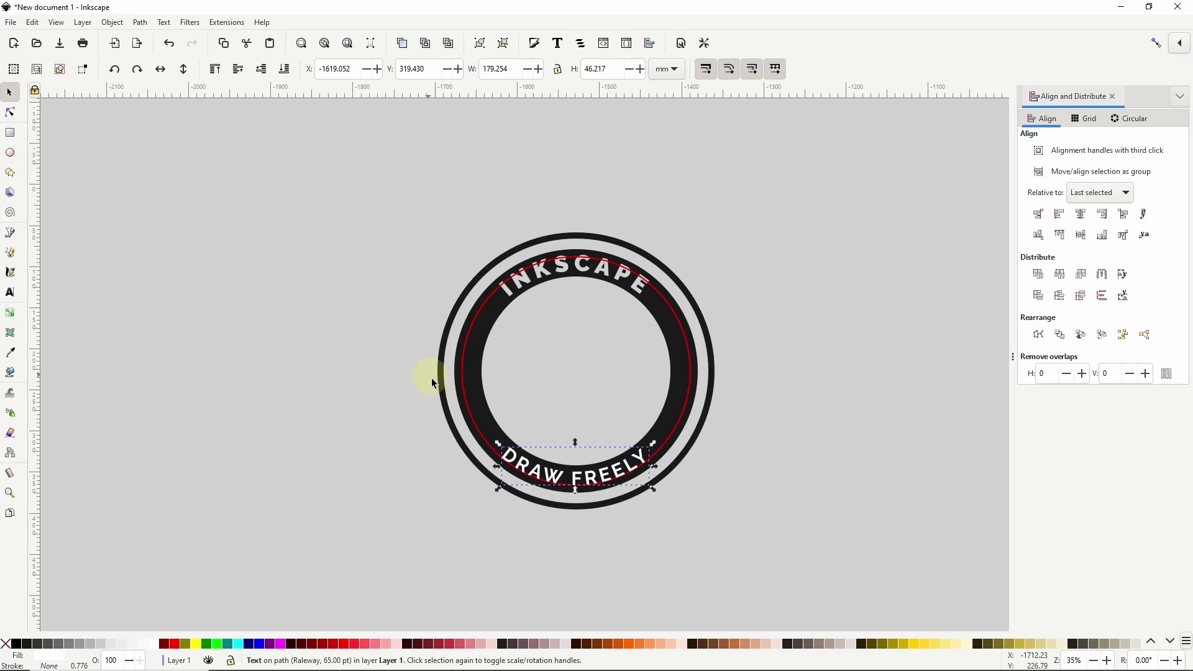
Try to fine-tune the red circle's size about its centre to adjust the position of DRAW FREELY.
{"action": "left_click", "coordinate": [475, 423]}
{"action": "left_click_drag", "start_coordinate": [693, 488], "coordinate": [693, 489]}
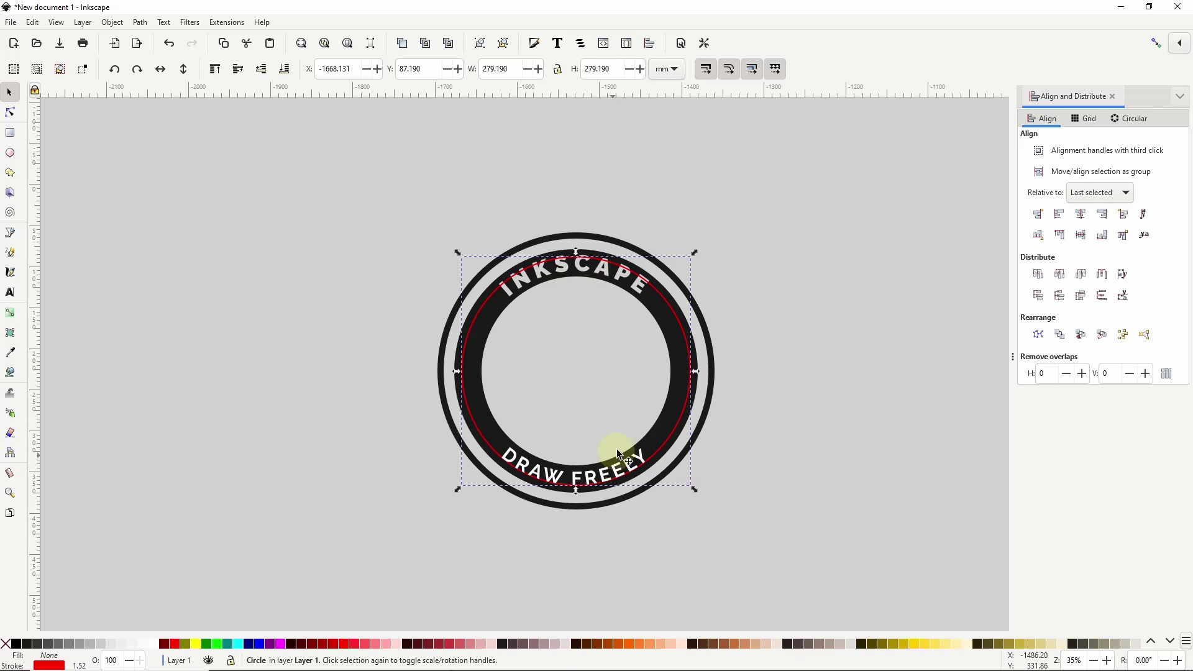
Convert the DRAW FREELY text to paths, ungroup the letters and union them into a single path.
{"action": "left_click", "coordinate": [629, 467]}
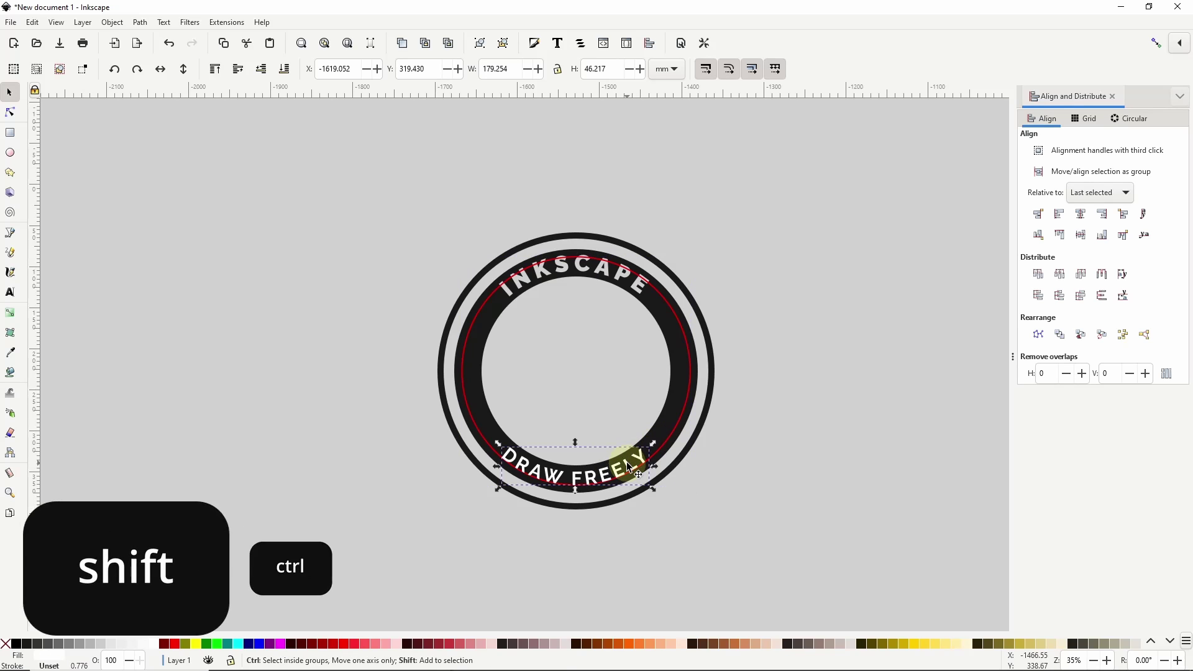
{"action": "key", "text": "ctrl+shift+c"}
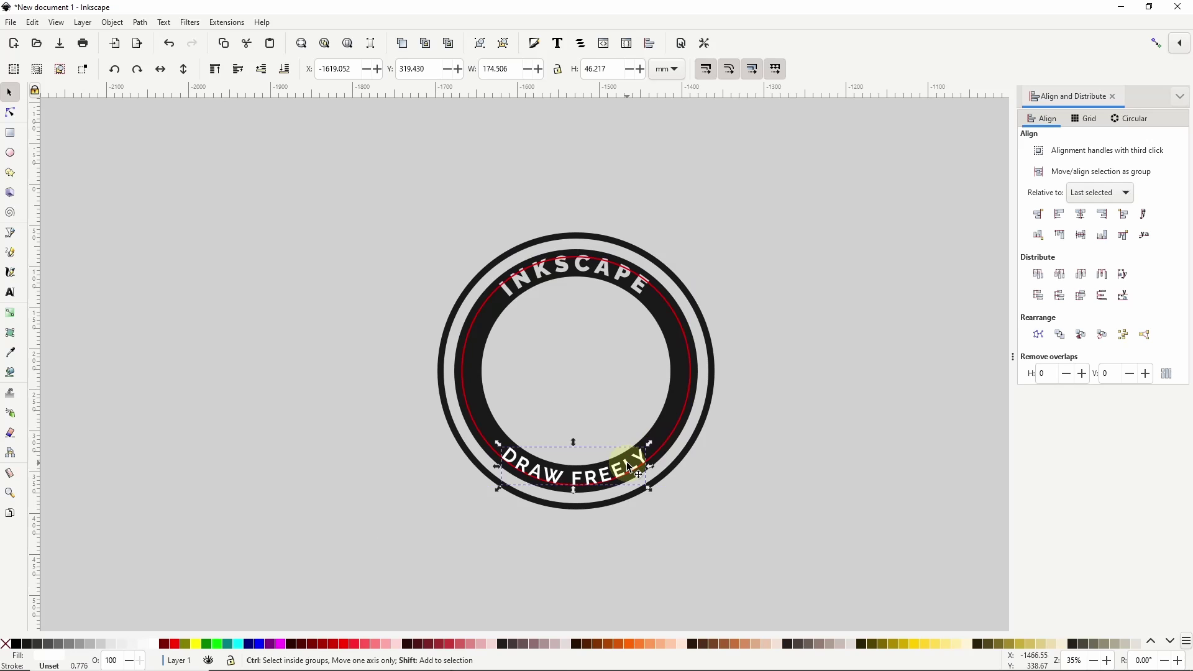
{"action": "key", "text": "ctrl+shift+g"}
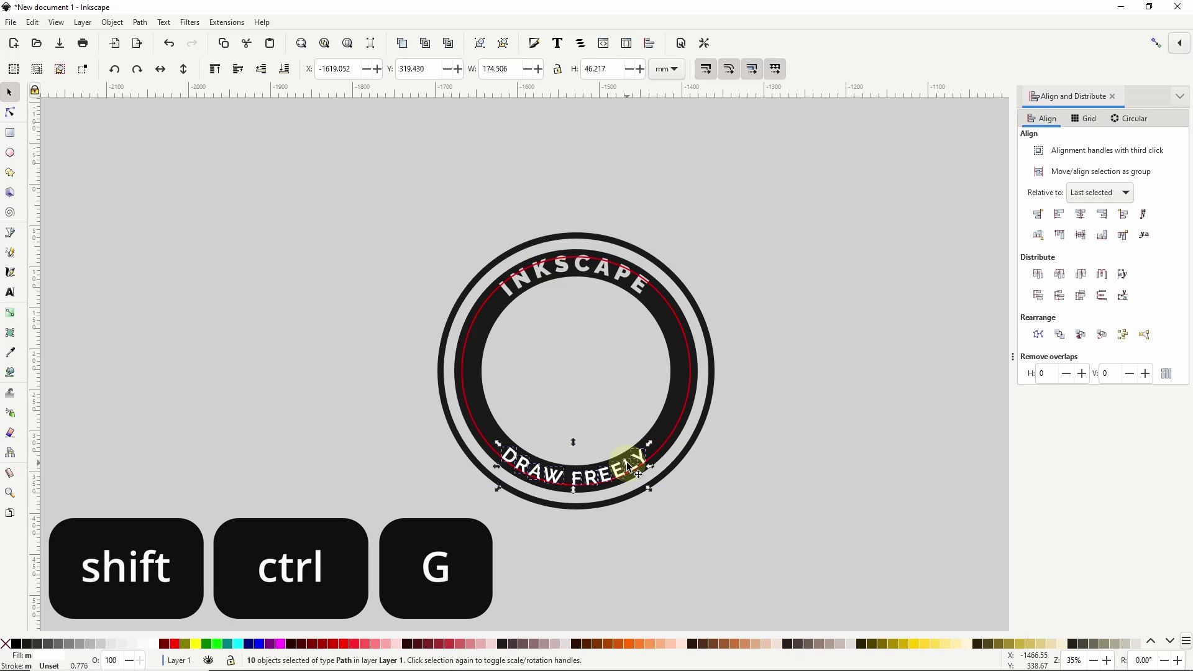
{"action": "key", "text": "ctrl+plus"}
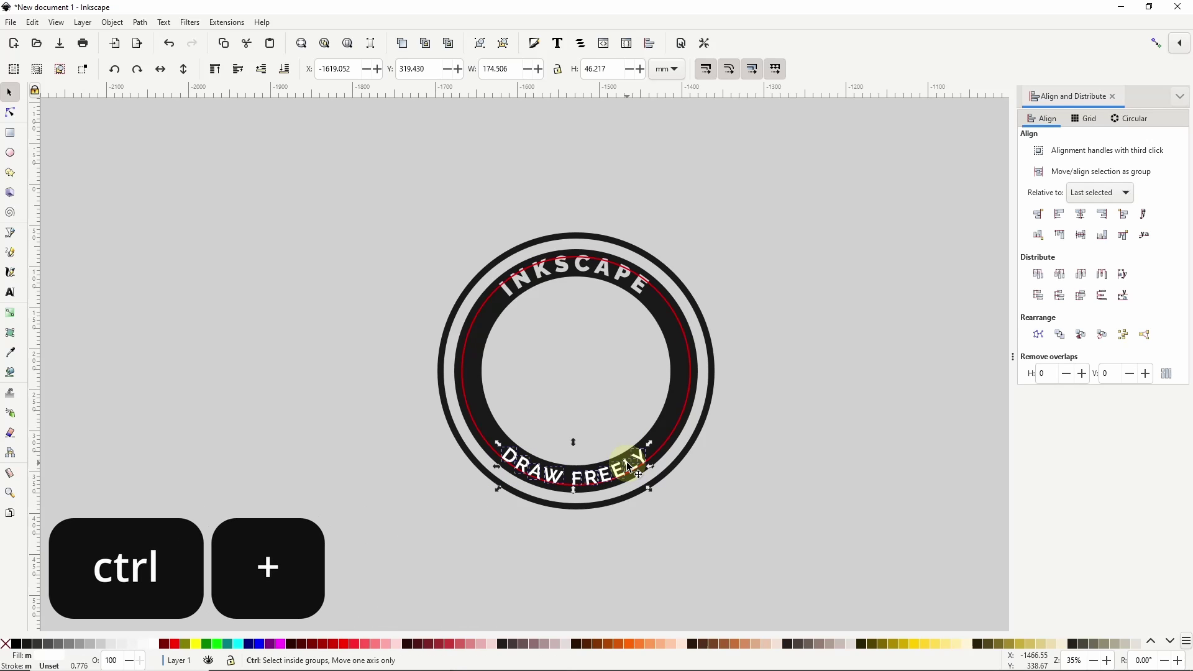
Subtract the DRAW FREELY path from the thick ring and delete the red guide circle.
{"action": "left_click", "coordinate": [655, 428], "text": "shift"}
{"action": "key", "text": "ctrl+minus"}
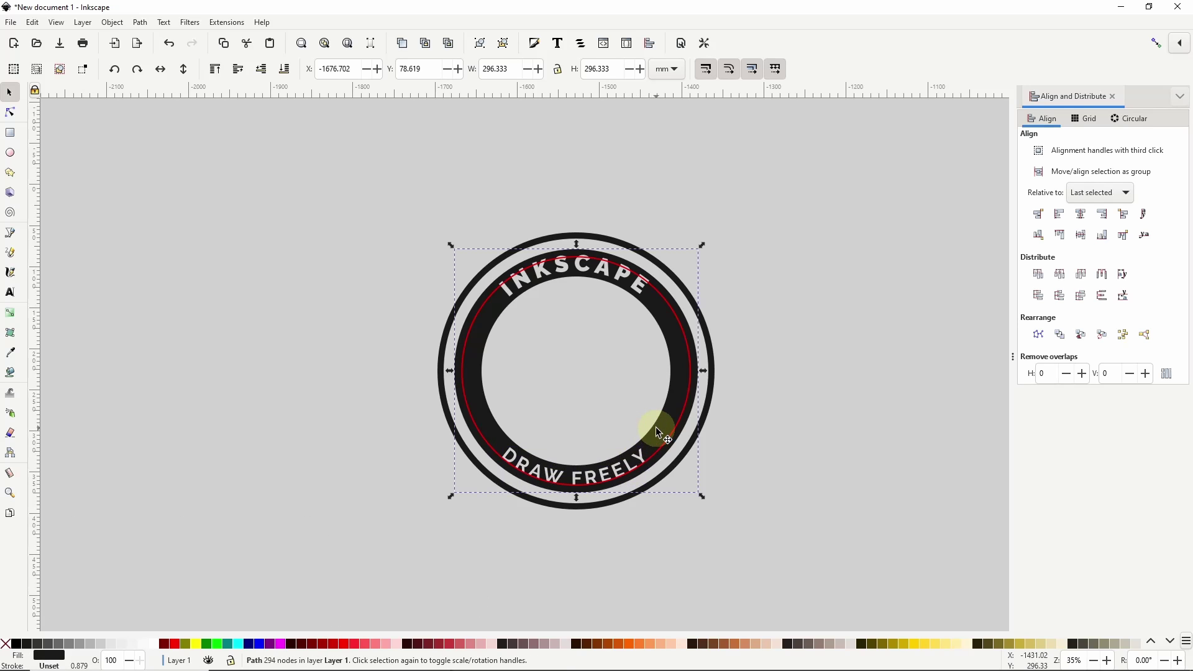
{"action": "left_click", "coordinate": [669, 437]}
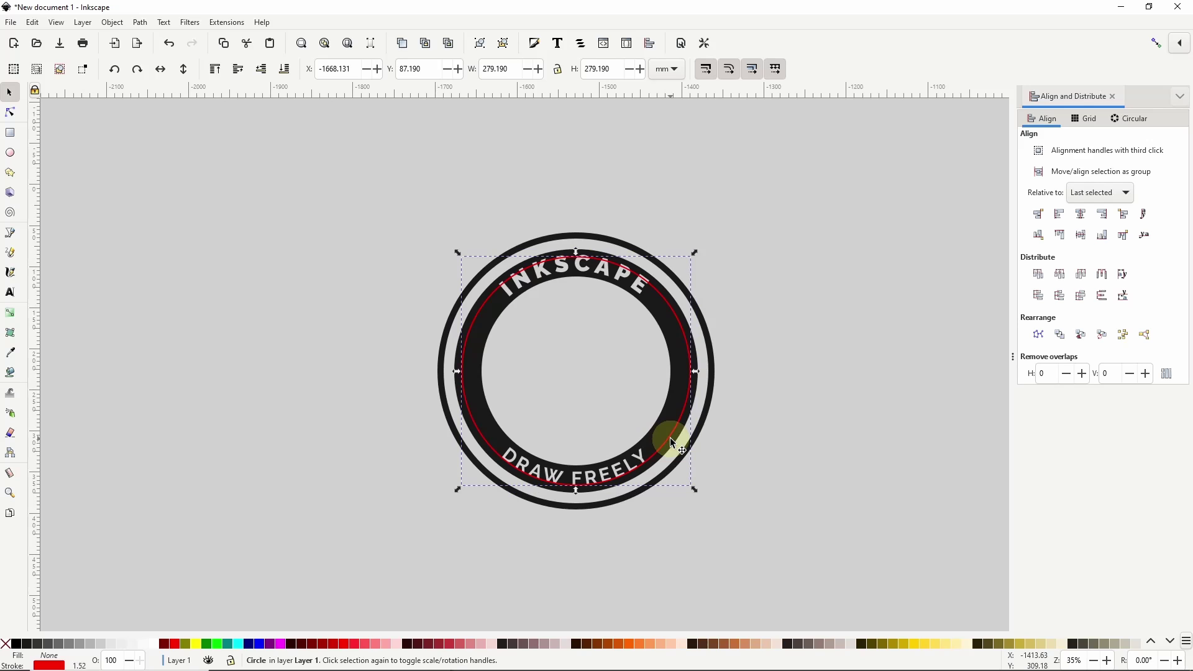
{"action": "key", "text": "Delete"}
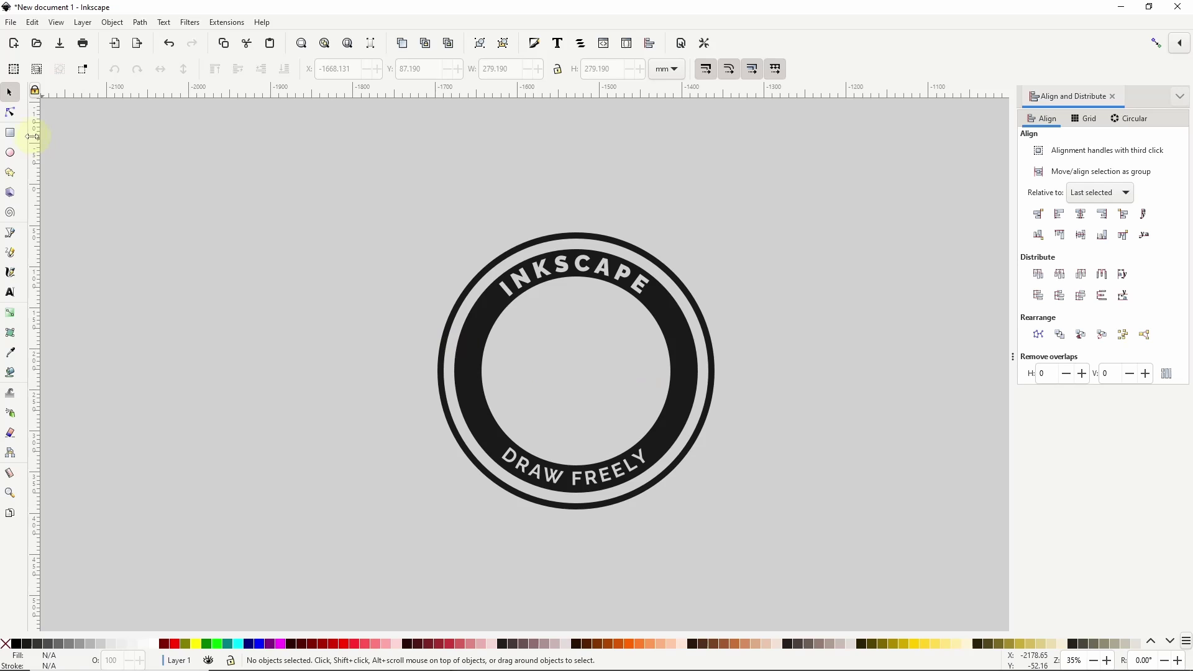
Draw a horizontal rectangle about 311 mm wide and 46 mm high across the ring's middle, with red fill, 50% opacity and no stroke.
{"action": "left_click", "coordinate": [10, 133]}
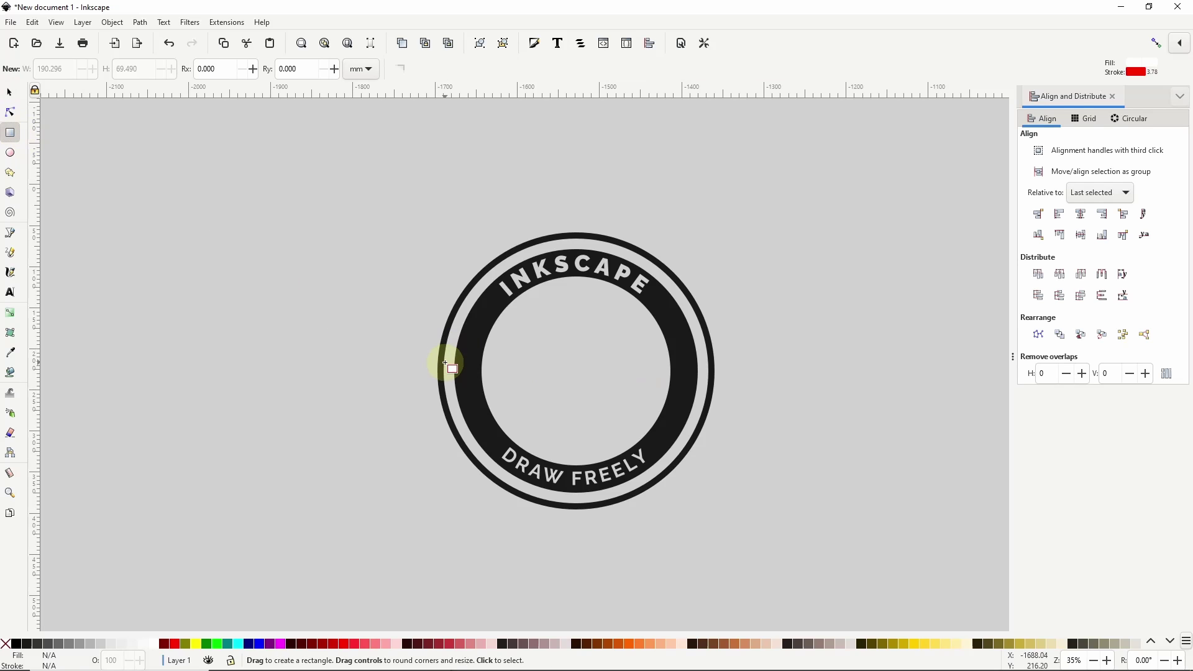
{"action": "left_click_drag", "start_coordinate": [448, 354], "coordinate": [704, 385]}
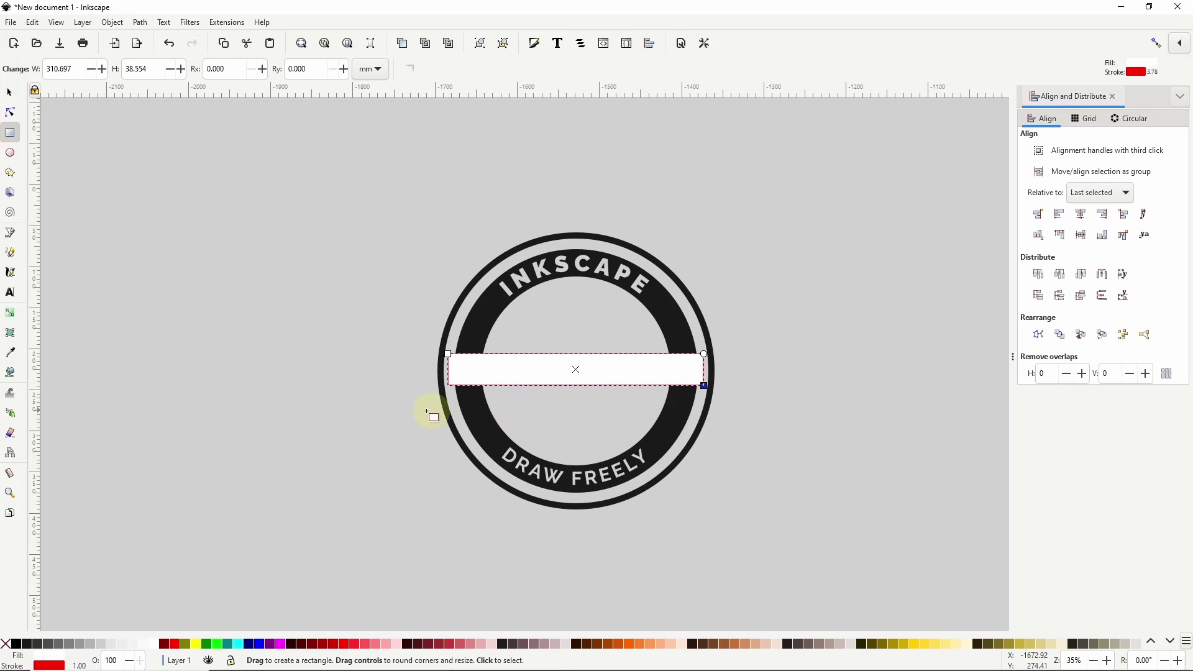
{"action": "left_click", "coordinate": [173, 645]}
{"action": "double_click", "coordinate": [113, 660]}
{"action": "type", "text": "50"}
{"action": "key", "text": "Return"}
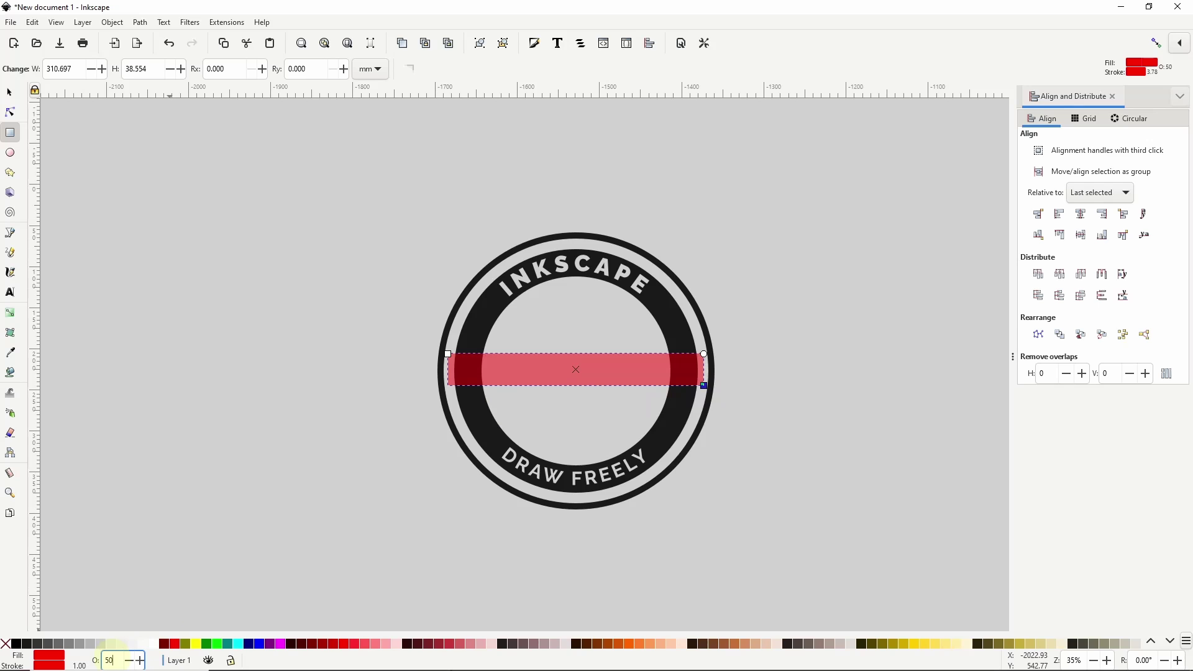
{"action": "left_click", "coordinate": [5, 646], "text": "shift"}
{"action": "left_click_drag", "start_coordinate": [704, 385], "coordinate": [704, 391]}
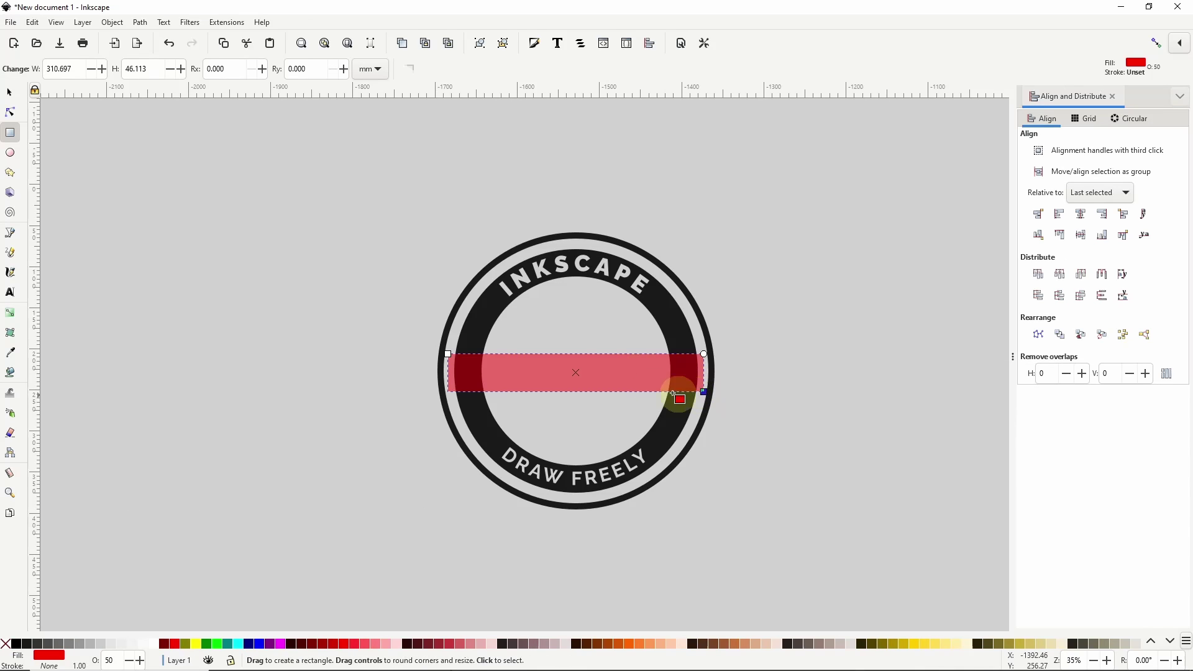
Duplicate the red rectangle into two thinner bars about 31 mm high, one above and one below it.
{"action": "left_click", "coordinate": [9, 92]}
{"action": "key", "text": "ctrl+d"}
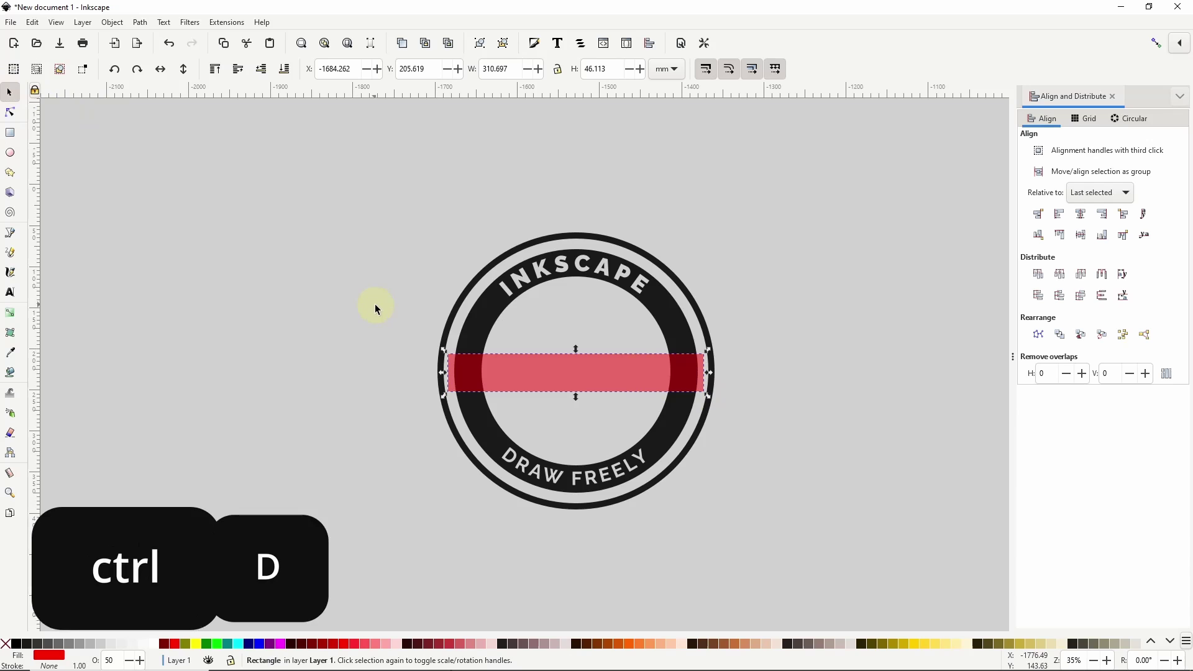
{"action": "left_click_drag", "start_coordinate": [556, 370], "coordinate": [574, 418]}
{"action": "key", "text": "ctrl+d"}
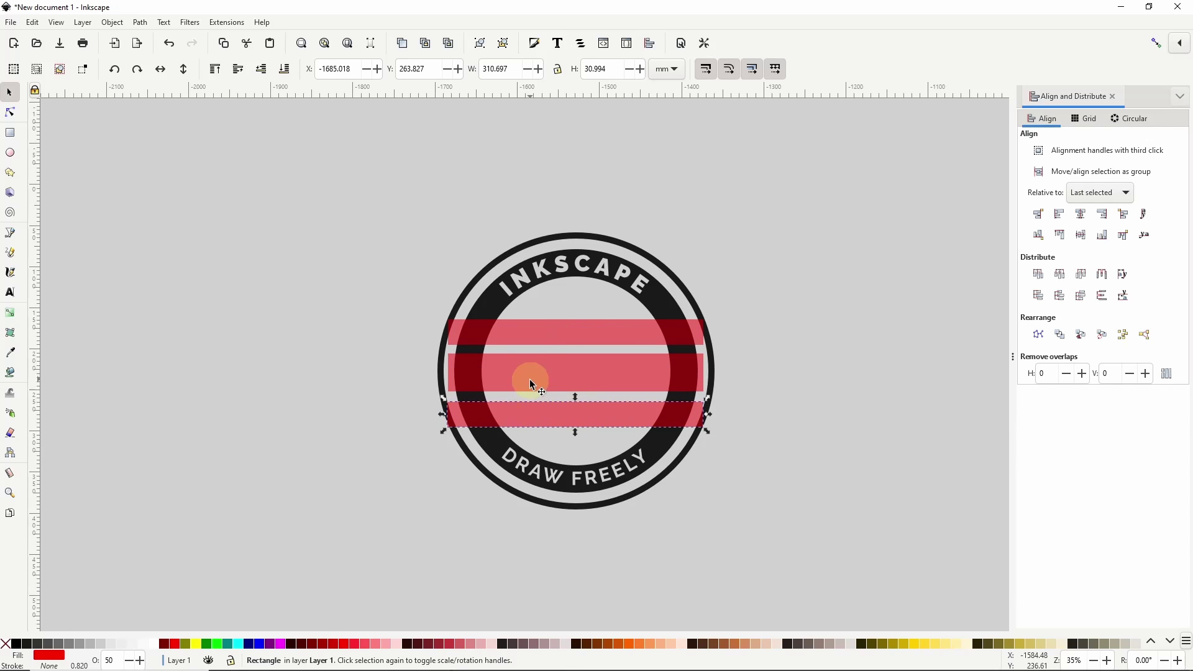
Distribute the three red bars evenly in the vertical direction and union them into one path.
{"action": "left_click_drag", "start_coordinate": [398, 306], "coordinate": [736, 434]}
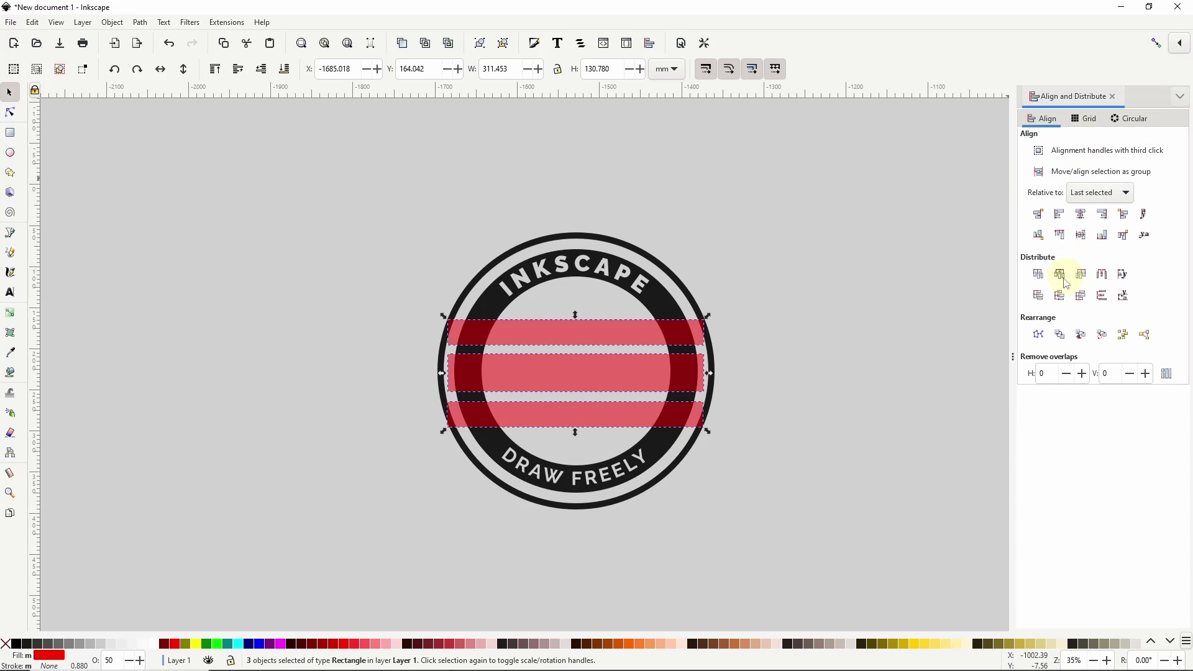
{"action": "left_click", "coordinate": [1061, 297]}
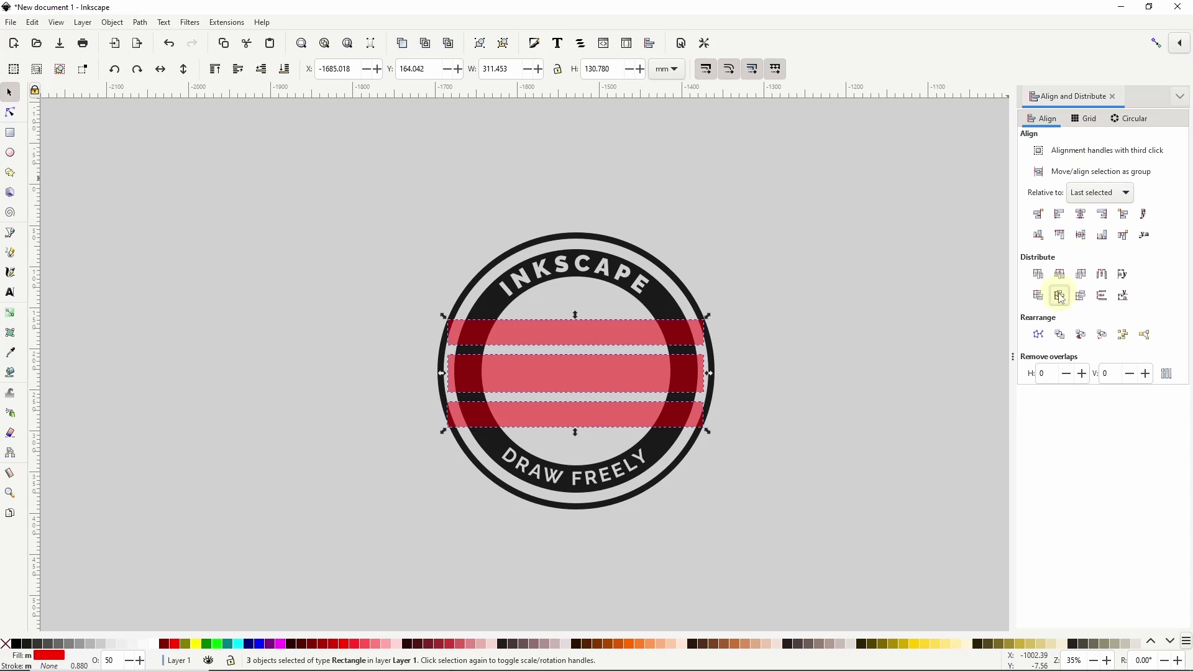
{"action": "key", "text": "ctrl+plus"}
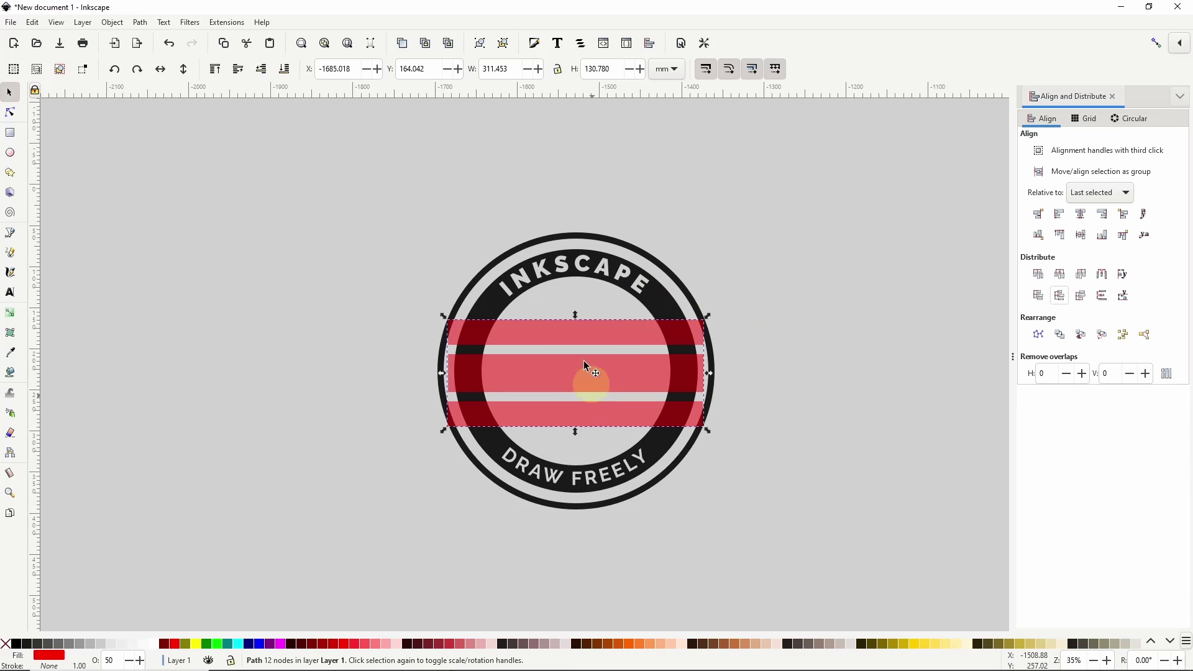
Centre the combined red bars vertically on the thick ring and subtract them from it.
{"action": "left_click", "coordinate": [659, 302], "text": "shift"}
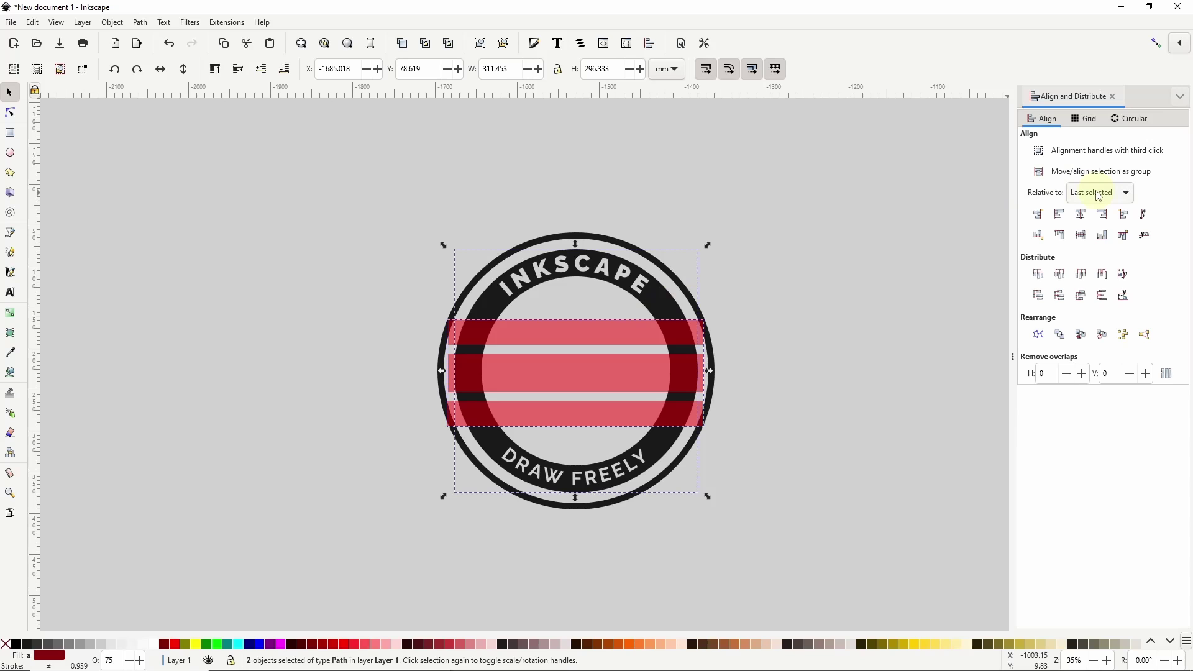
{"action": "left_click", "coordinate": [1083, 236]}
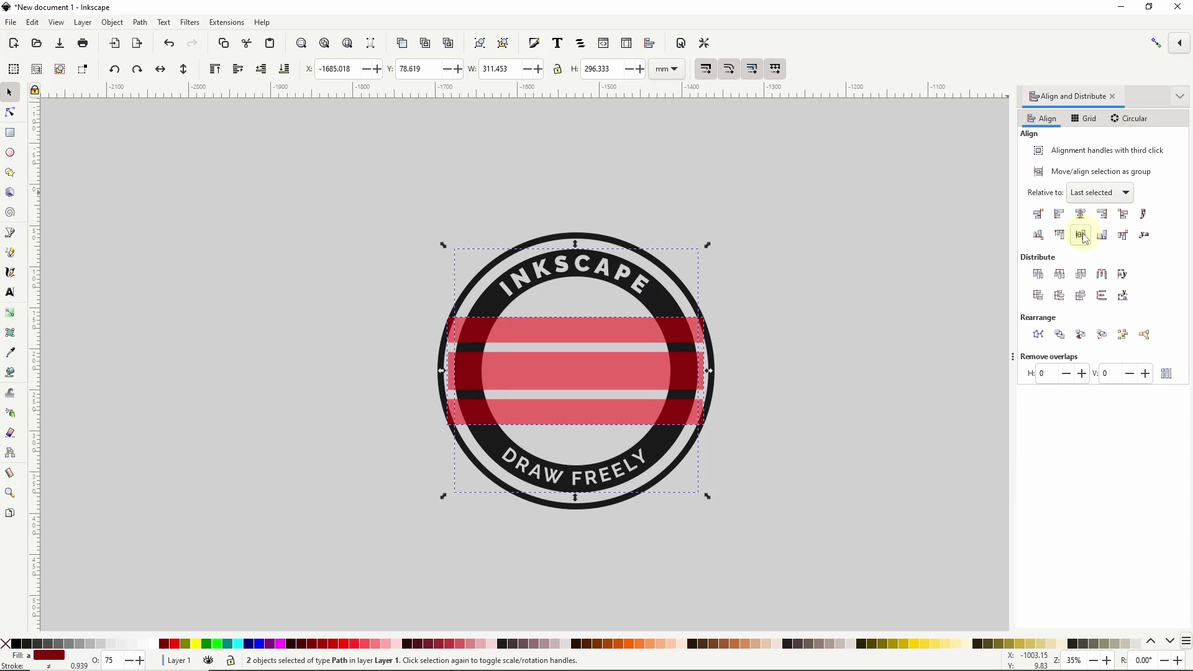
{"action": "key", "text": "ctrl+minus"}
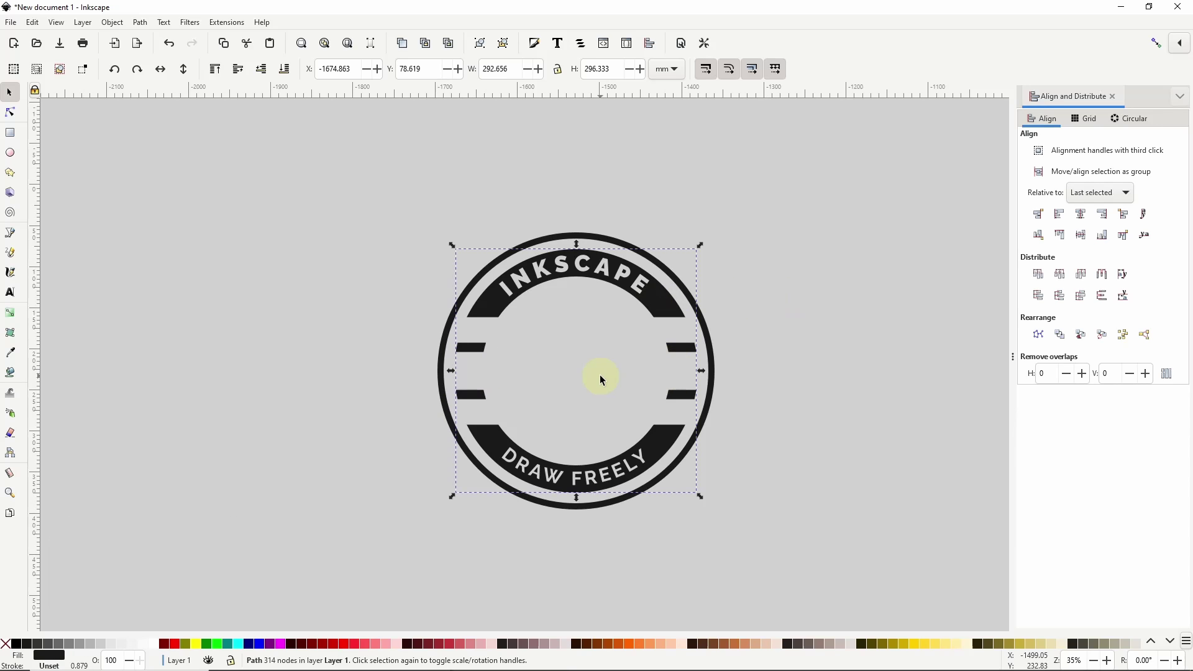
Add the text ESTD beside the badge and set its font to Raleway Semi-Bold.
{"action": "left_click", "coordinate": [11, 297]}
{"action": "left_click", "coordinate": [297, 371]}
{"action": "type", "text": "Your text"}
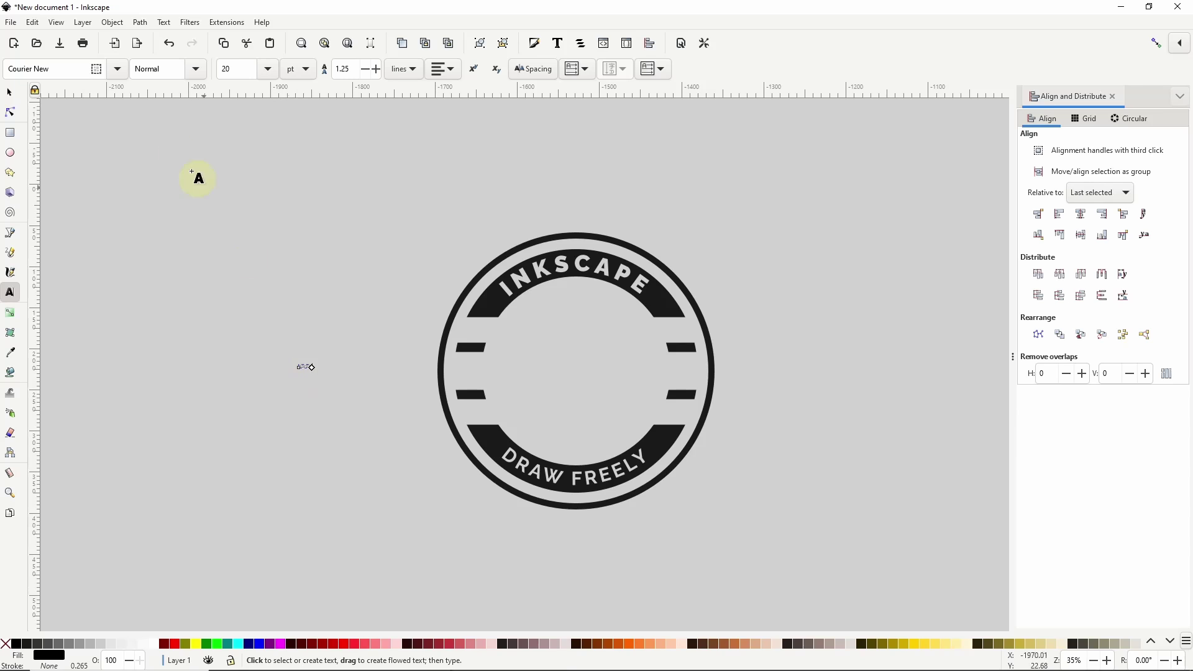
{"action": "left_click", "coordinate": [62, 69]}
{"action": "type", "text": "Raleway"}
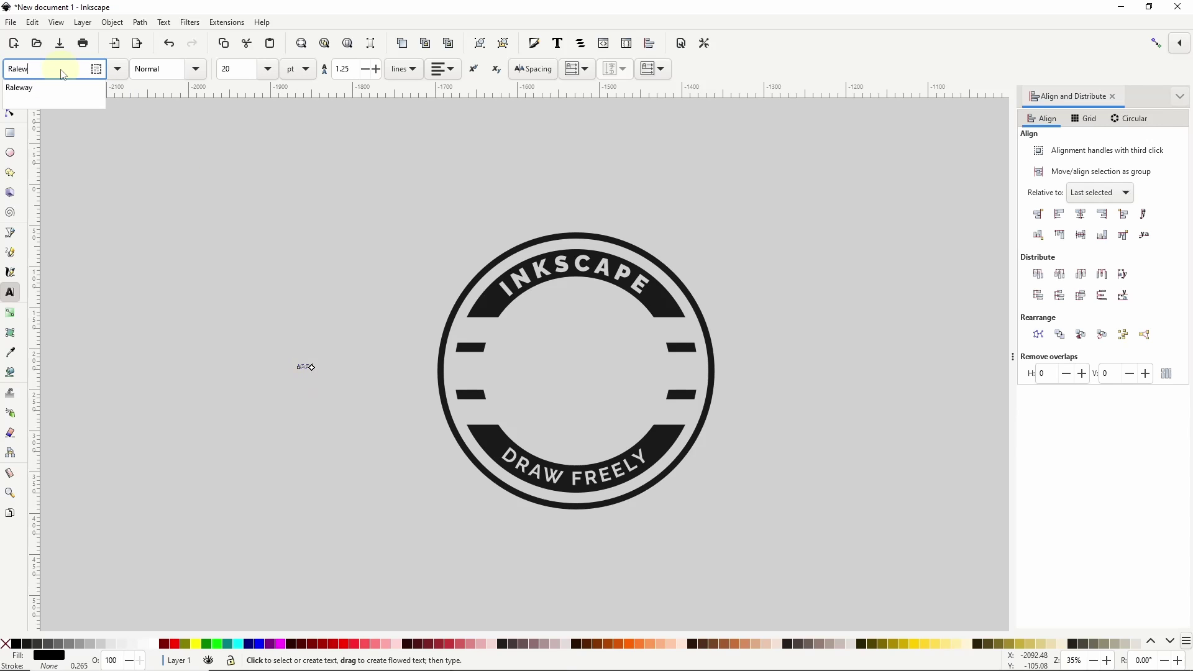
{"action": "key", "text": "Return"}
{"action": "left_click", "coordinate": [196, 68]}
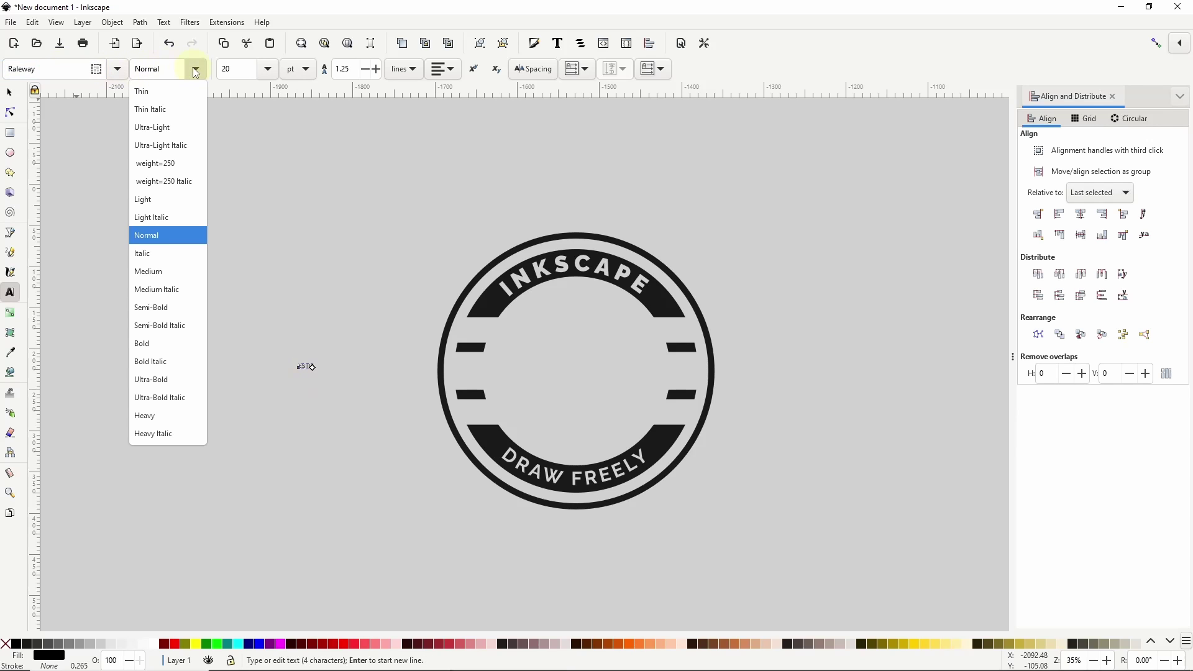
{"action": "left_click", "coordinate": [157, 307]}
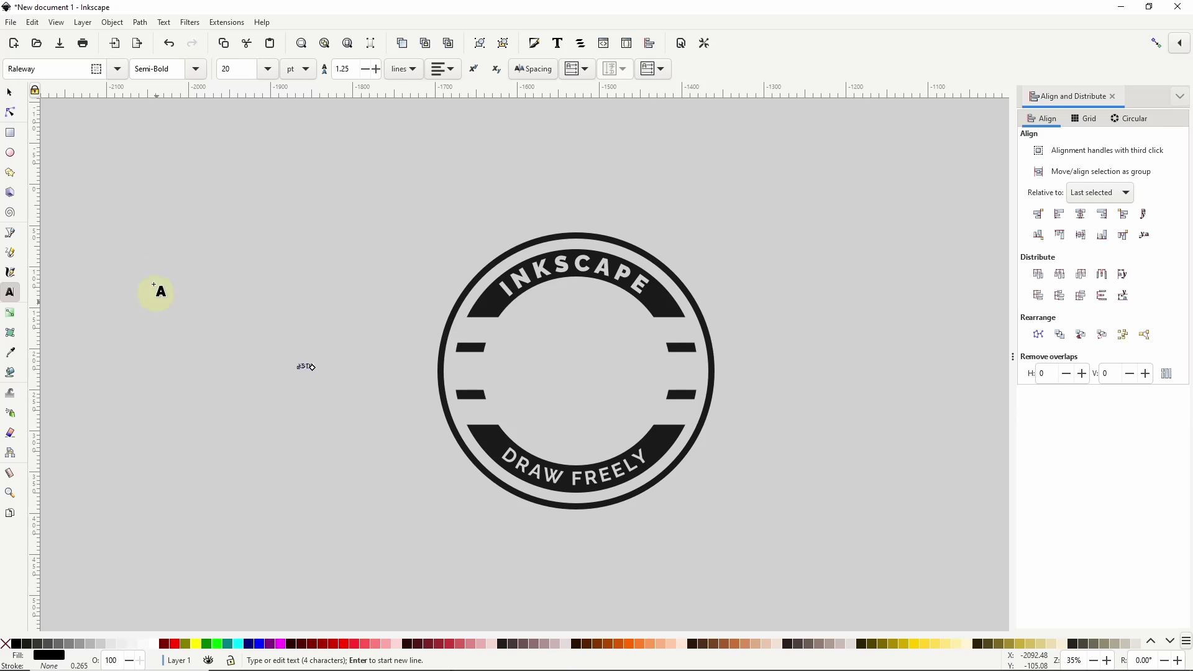
Fit ESTD at about 32 by 18 mm into the ring's left gap between the short bars and centre it vertically on the ring.
{"action": "left_click", "coordinate": [10, 96]}
{"action": "left_click_drag", "start_coordinate": [306, 366], "coordinate": [485, 369]}
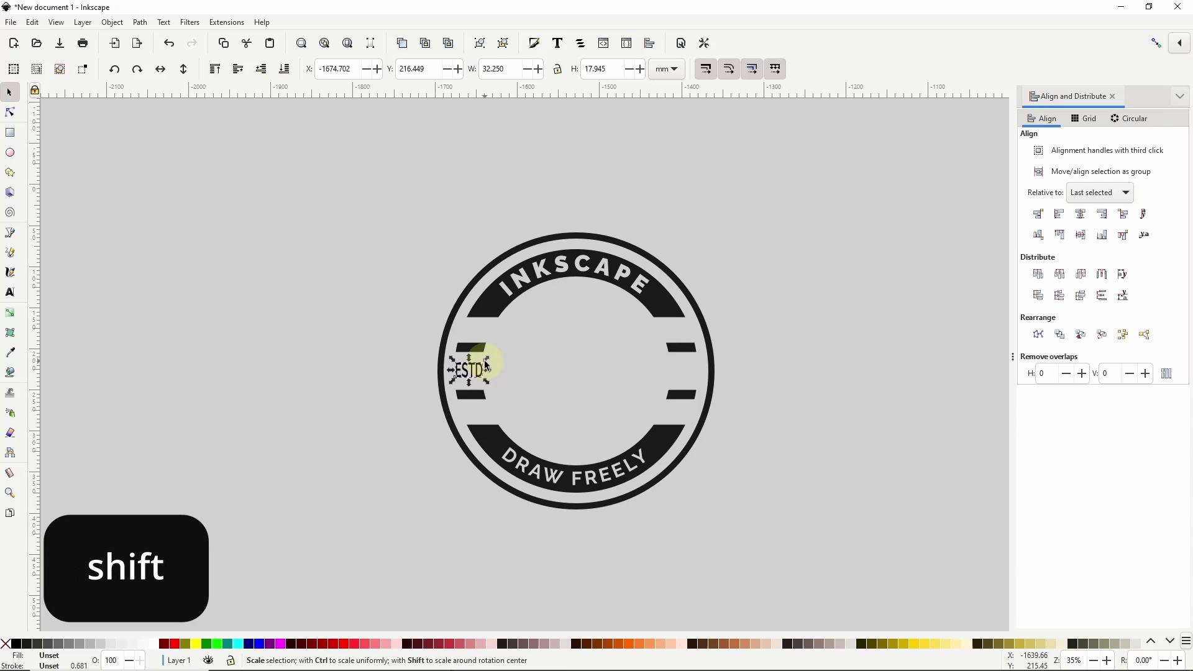
{"action": "left_click", "coordinate": [482, 346], "text": "shift"}
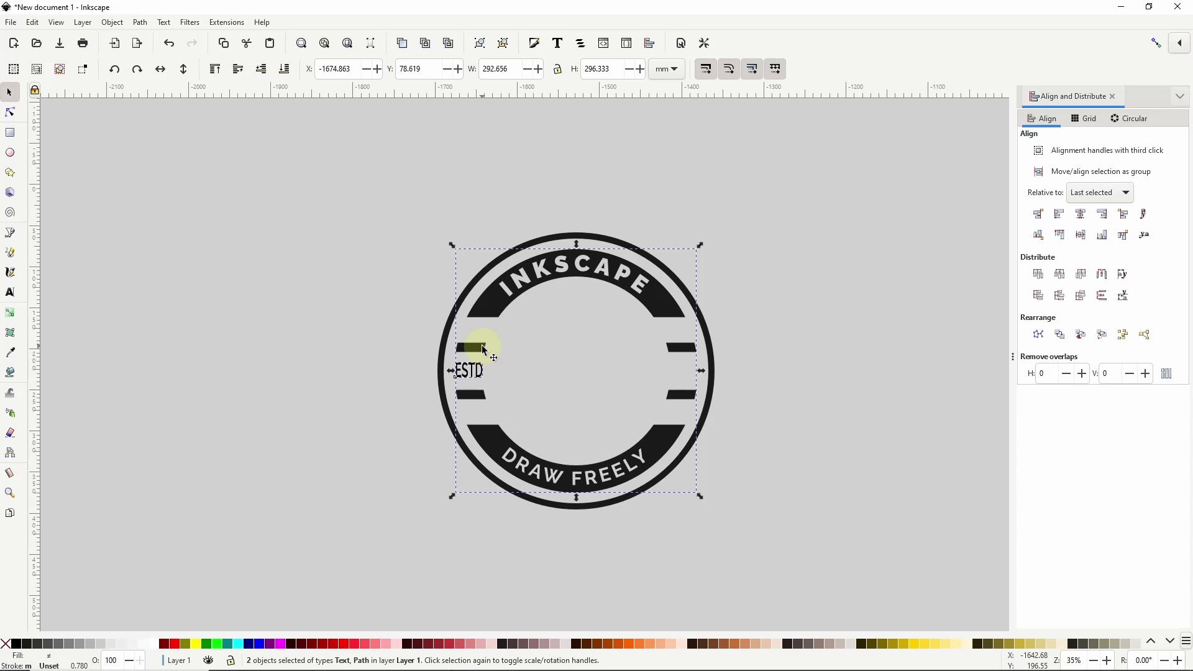
{"action": "left_click", "coordinate": [1082, 235]}
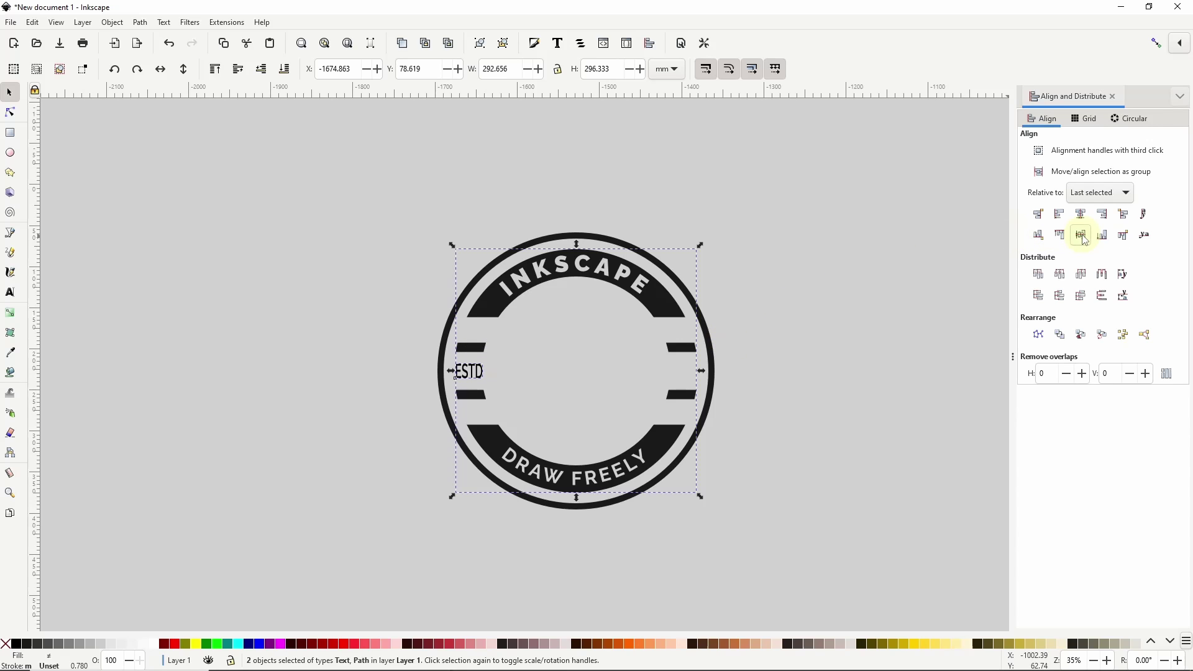
{"action": "left_click", "coordinate": [408, 298]}
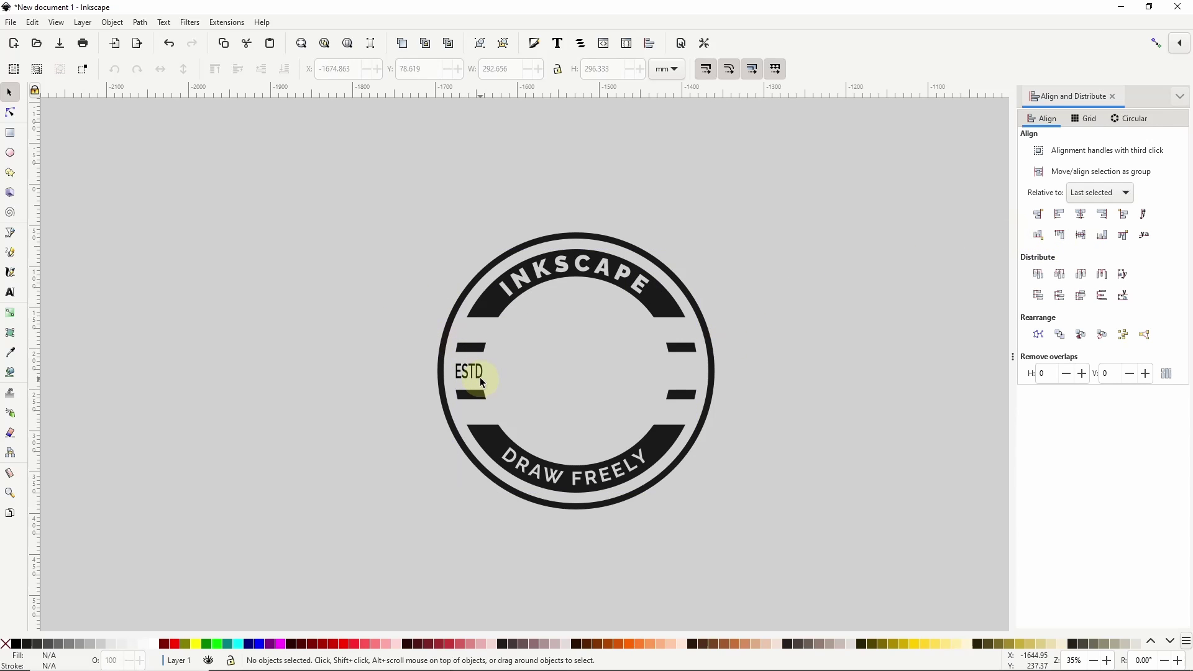
Duplicate ESTD into the ring's right gap between the short bars and change the copy's text to 2003.
{"action": "left_click", "coordinate": [477, 374]}
{"action": "key", "text": "ctrl+d"}
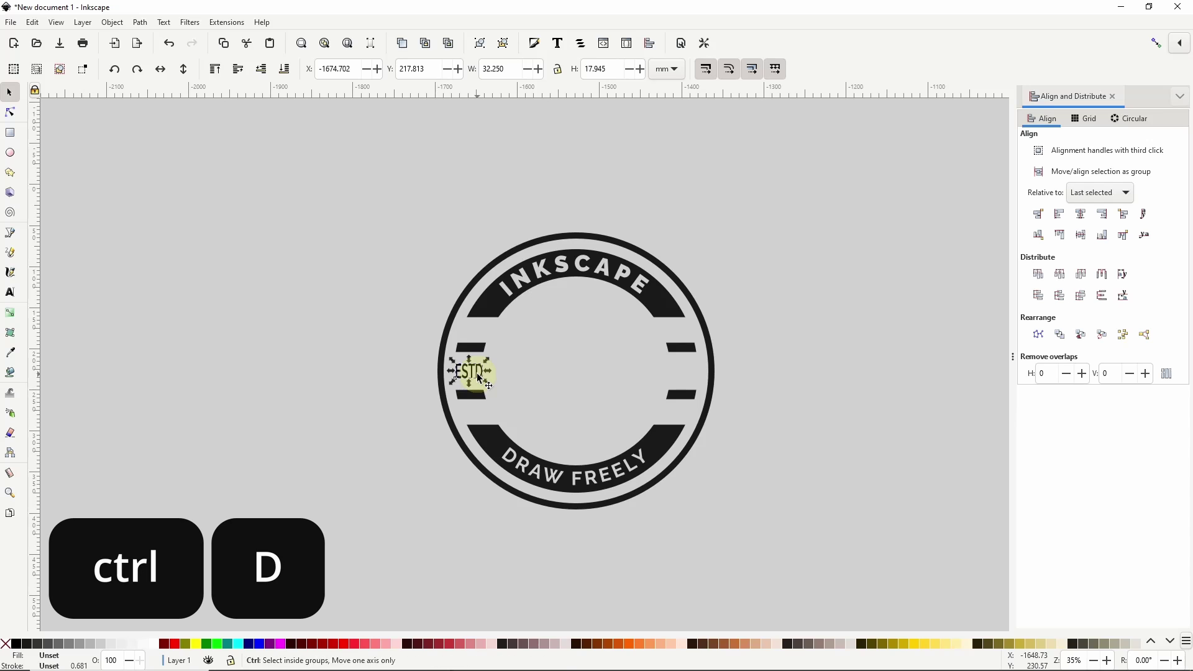
{"action": "left_click_drag", "start_coordinate": [479, 377], "coordinate": [702, 370]}
{"action": "double_click", "coordinate": [702, 370]}
{"action": "double_click", "coordinate": [694, 370]}
{"action": "type", "text": "1"}
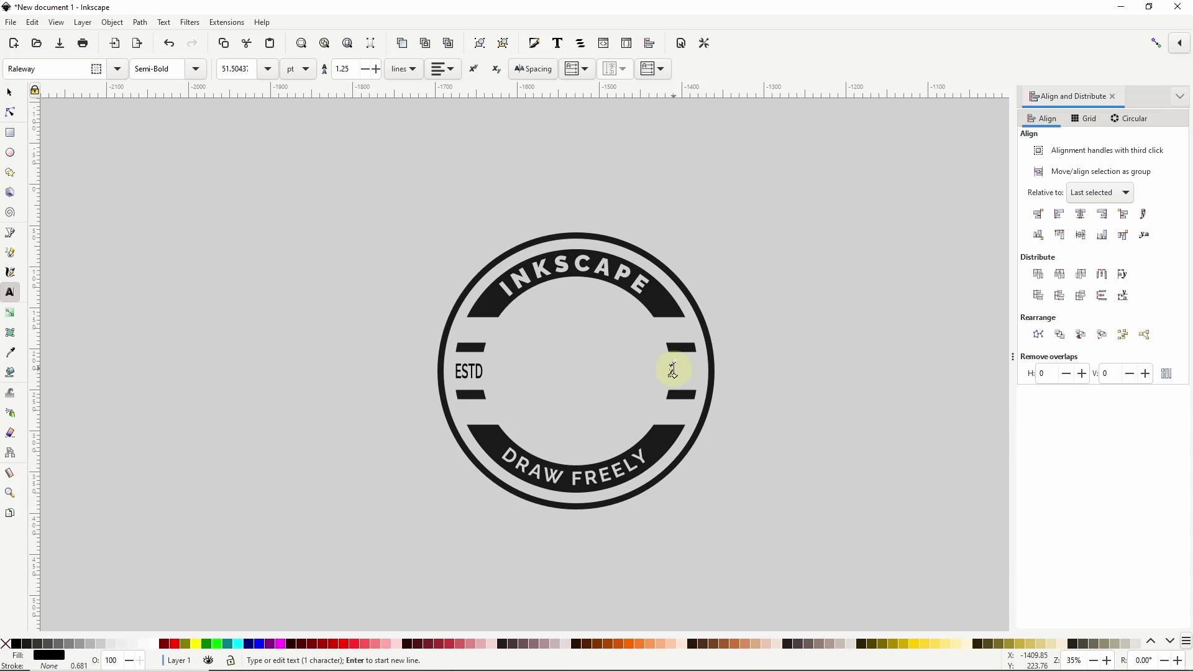
{"action": "type", "text": "003"}
{"action": "key", "text": "Escape"}
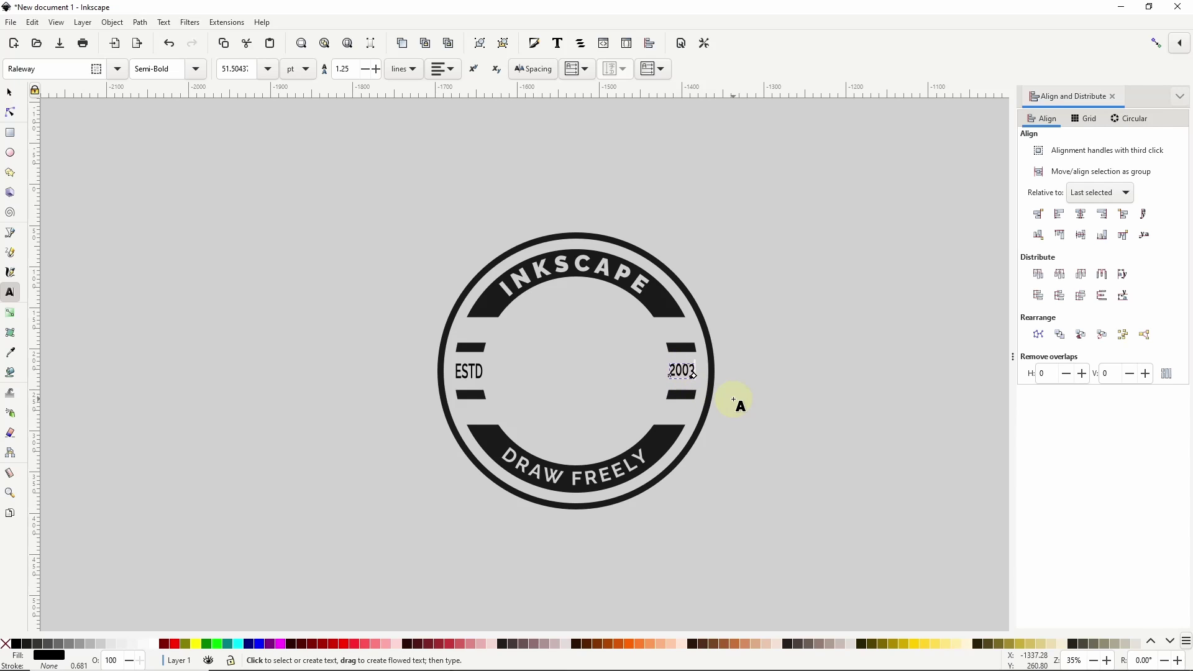
Reposition the 2003 text slightly between its short bars and enlarge it to about 33 by 22 mm.
{"action": "left_click", "coordinate": [727, 378]}
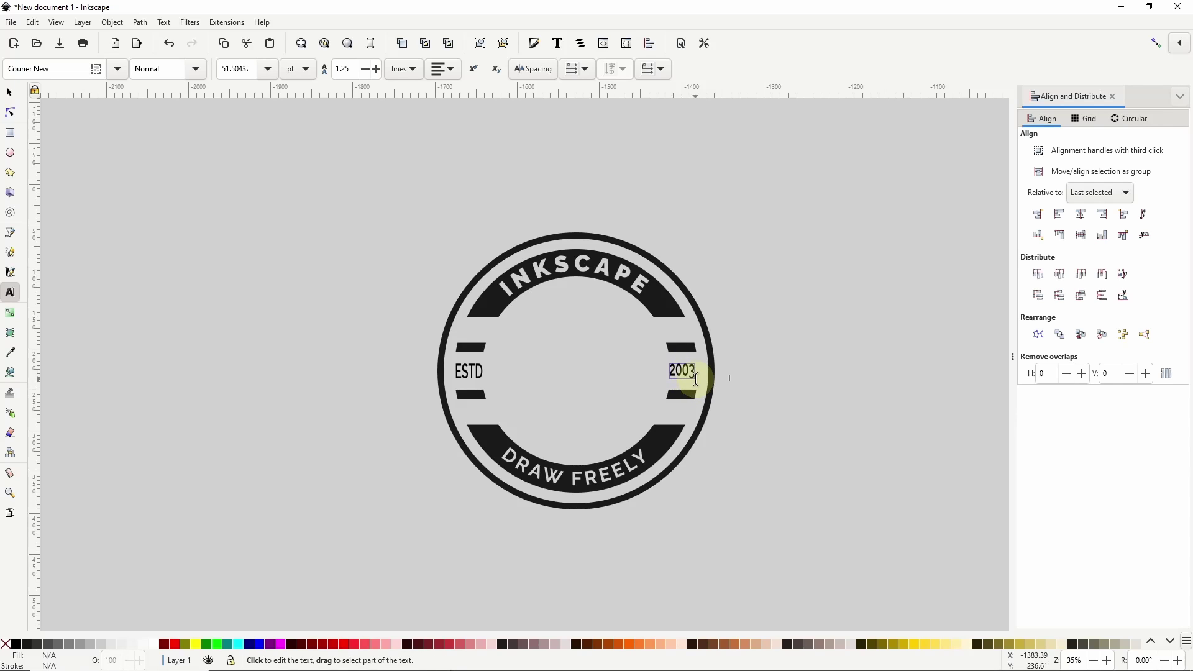
{"action": "left_click", "coordinate": [10, 92]}
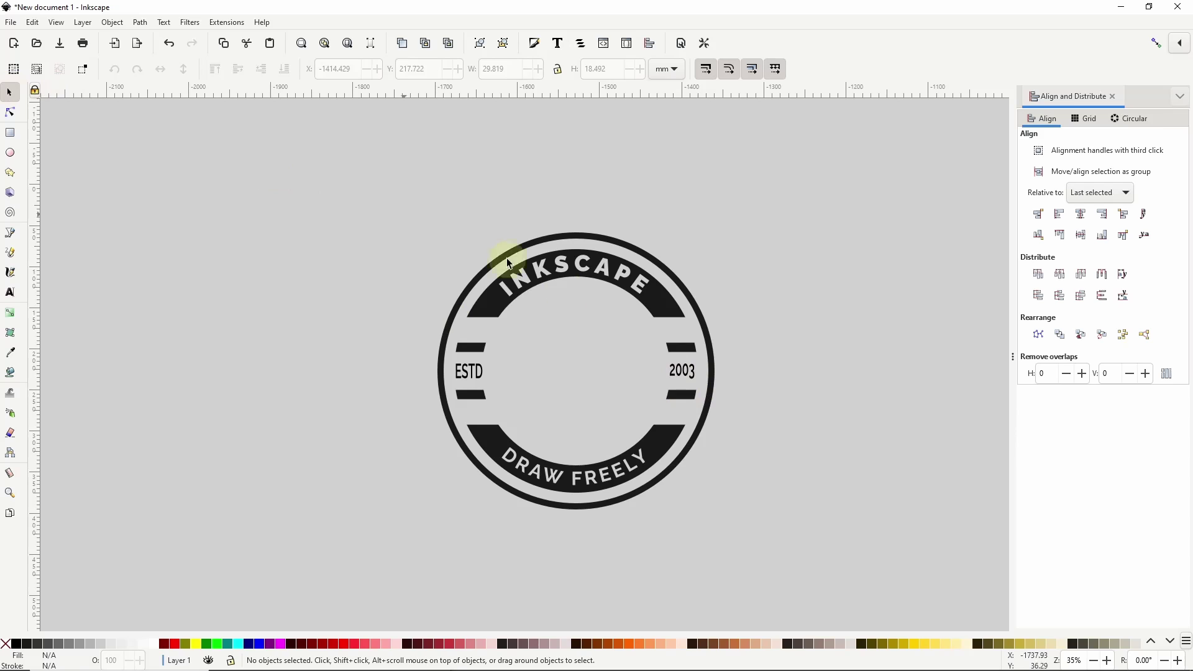
{"action": "left_click", "coordinate": [681, 382]}
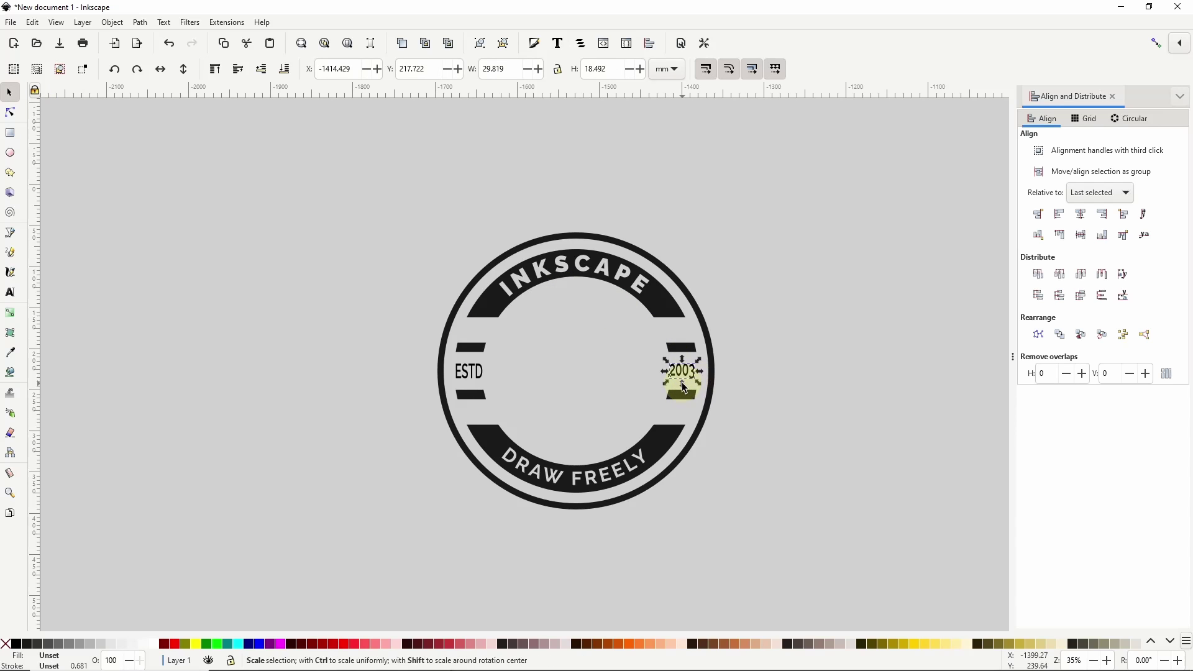
{"action": "left_click_drag", "start_coordinate": [695, 375], "coordinate": [695, 374]}
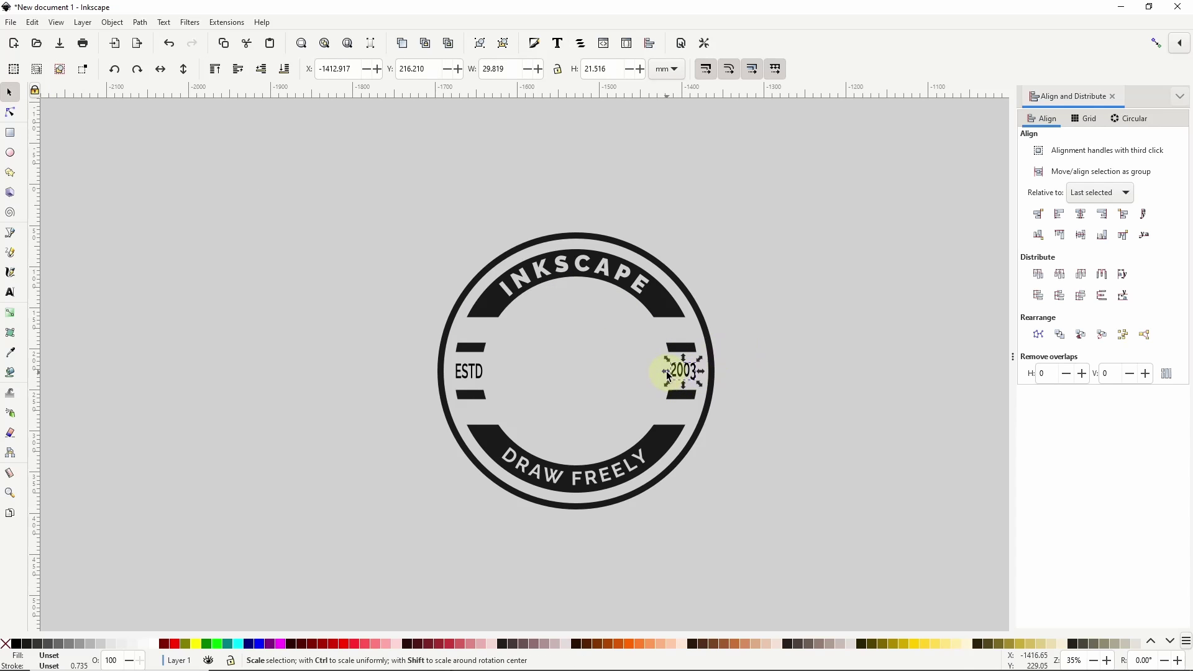
{"action": "left_click", "coordinate": [725, 370]}
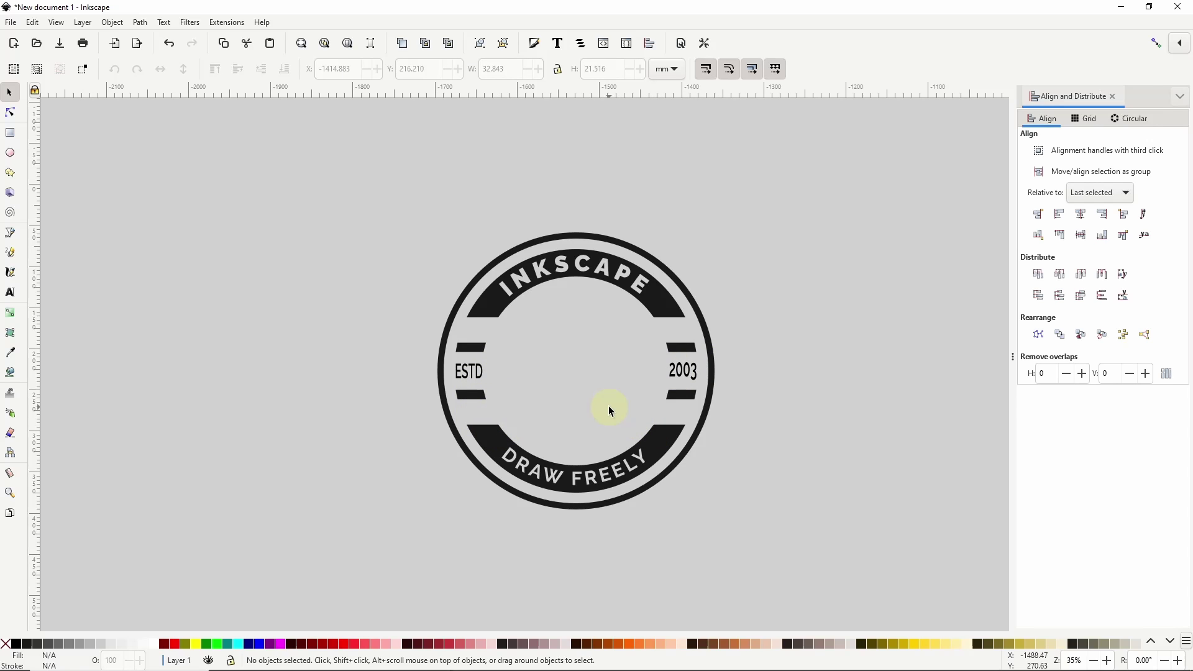
Draw a five-pointed star about 20 mm wide on the ring's lower band, just before the word DRAW, and centre it there by eye.
{"action": "left_click", "coordinate": [10, 173]}
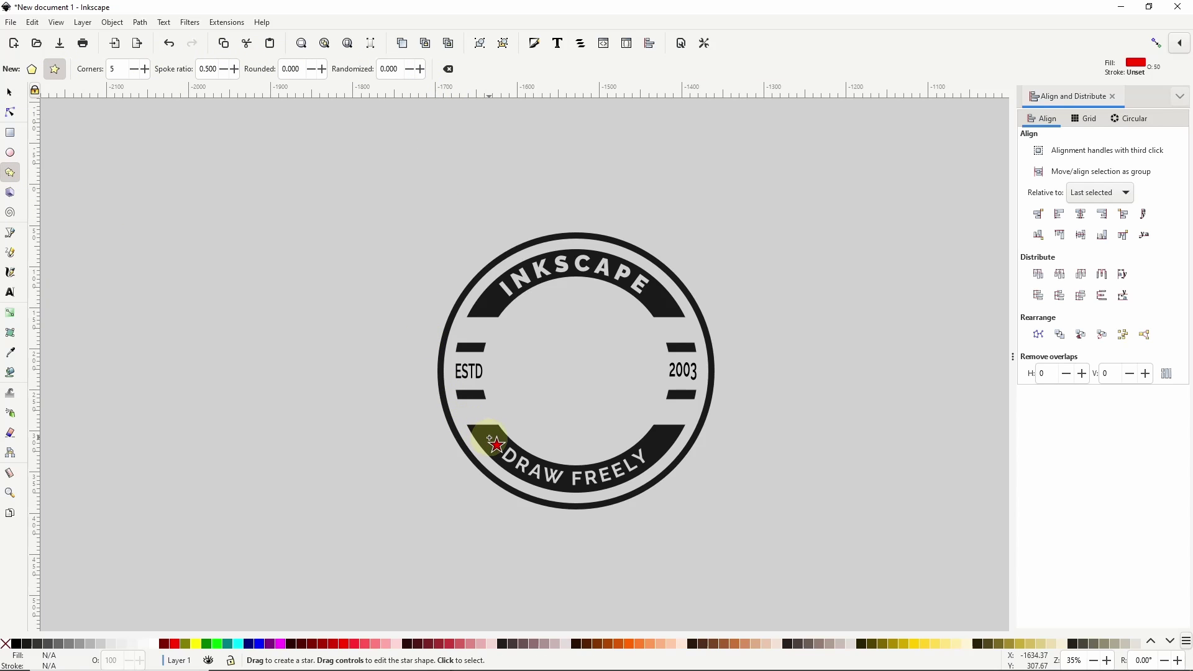
{"action": "left_click_drag", "start_coordinate": [488, 435], "coordinate": [497, 446]}
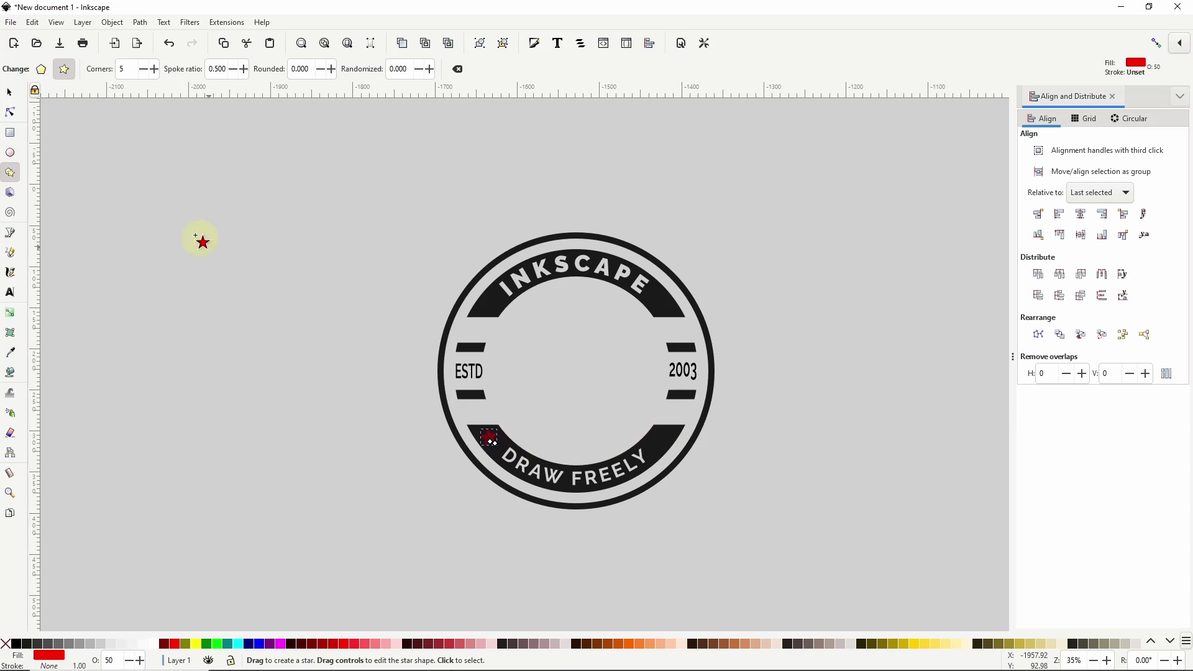
{"action": "left_click", "coordinate": [9, 93]}
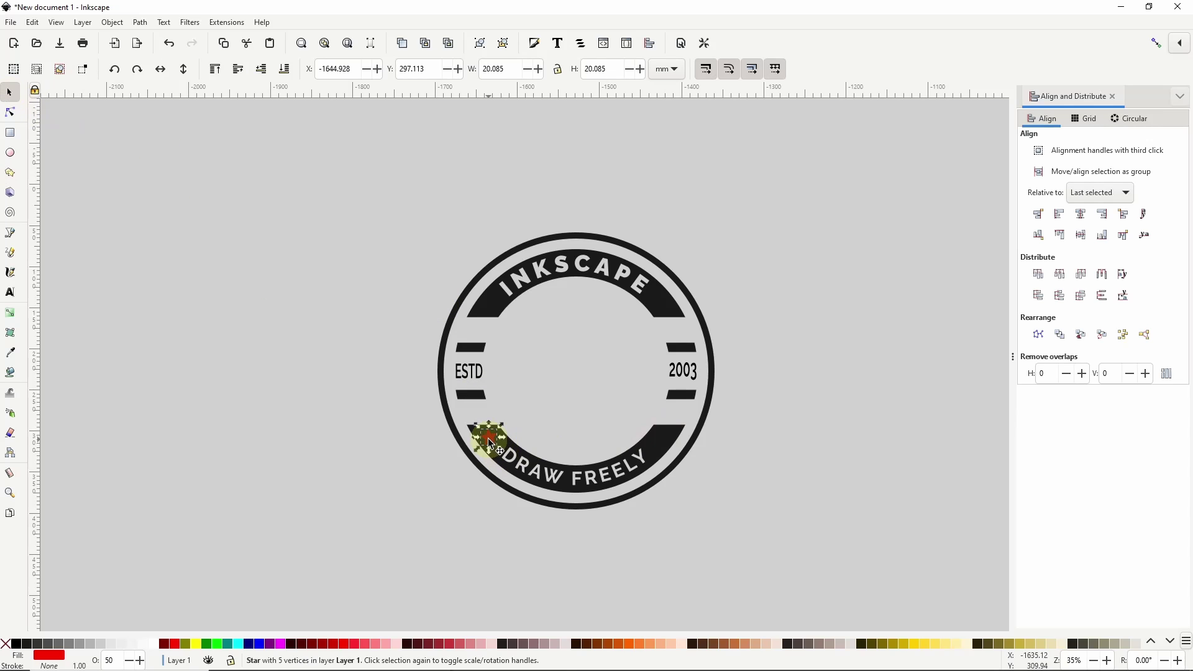
{"action": "left_click_drag", "start_coordinate": [489, 443], "coordinate": [491, 445]}
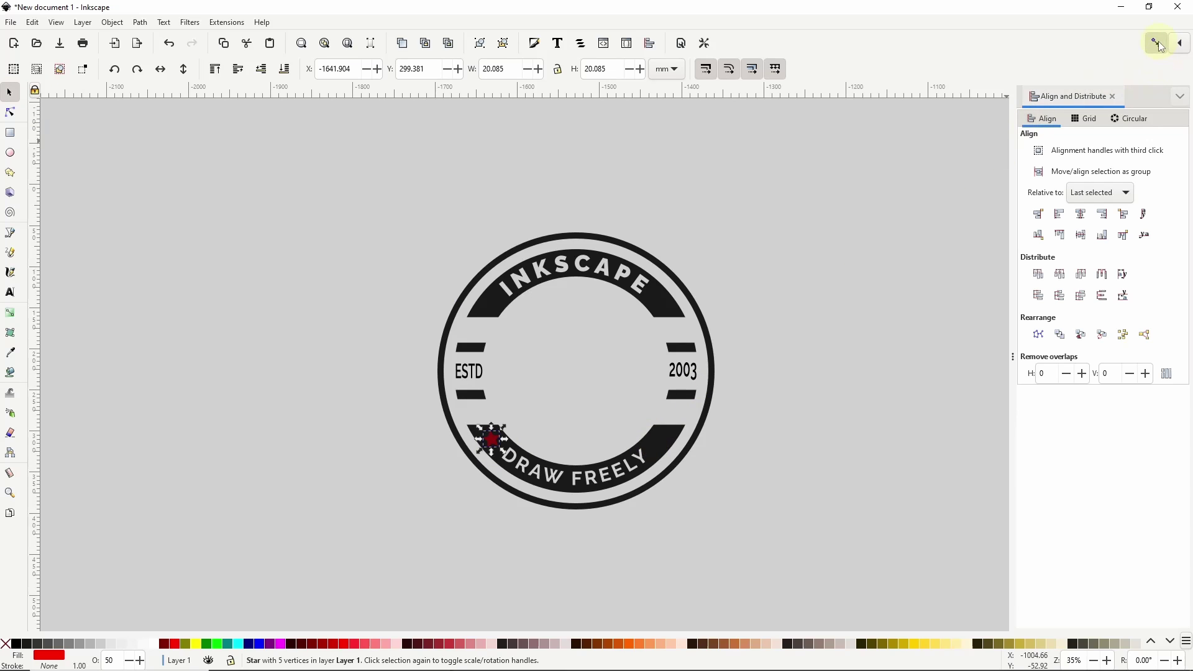
Enable snapping with object rotation centers included and move the star's rotation center to the centre of the badge.
{"action": "left_click", "coordinate": [1181, 45]}
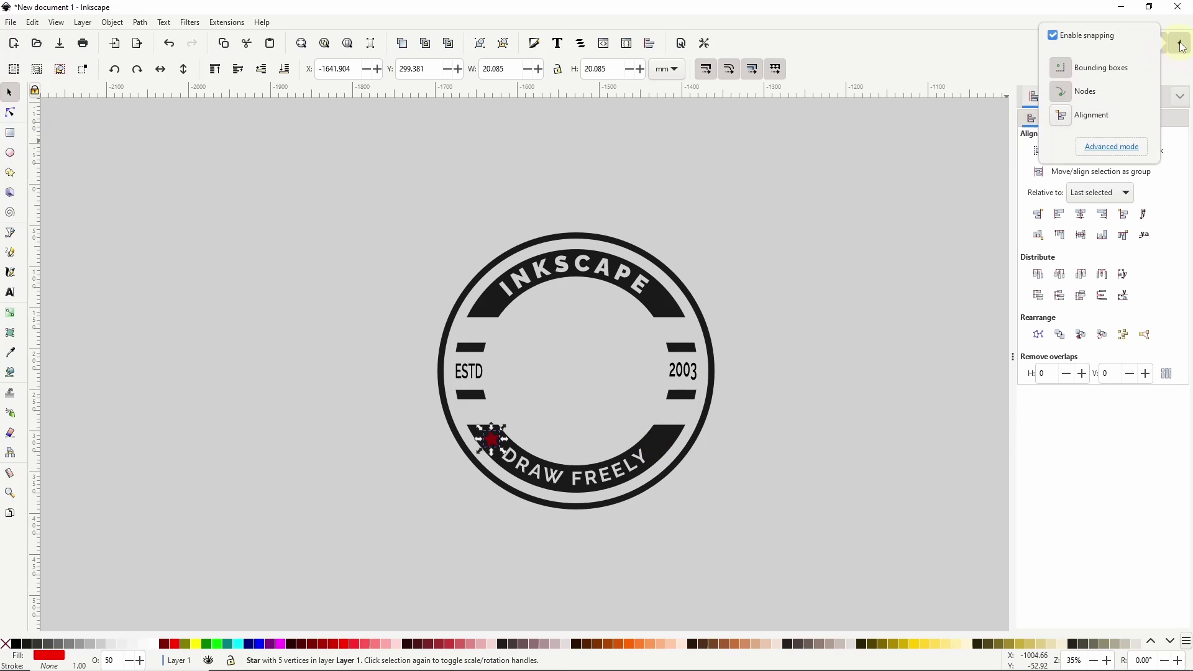
{"action": "left_click", "coordinate": [1104, 149]}
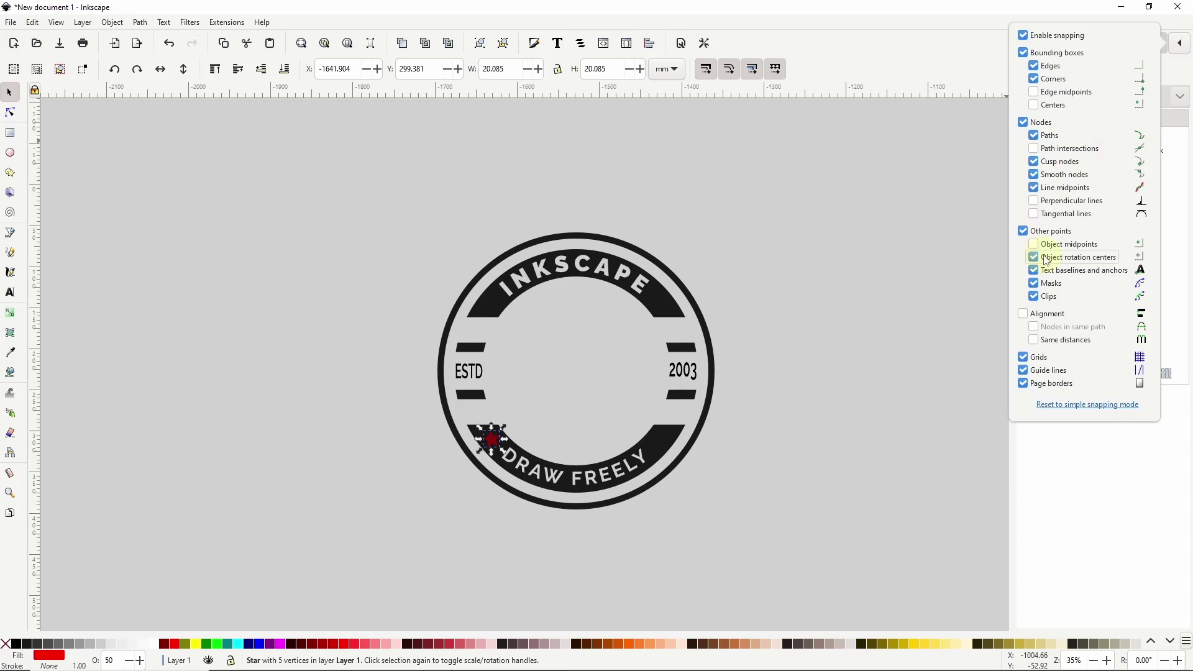
{"action": "left_click", "coordinate": [493, 442]}
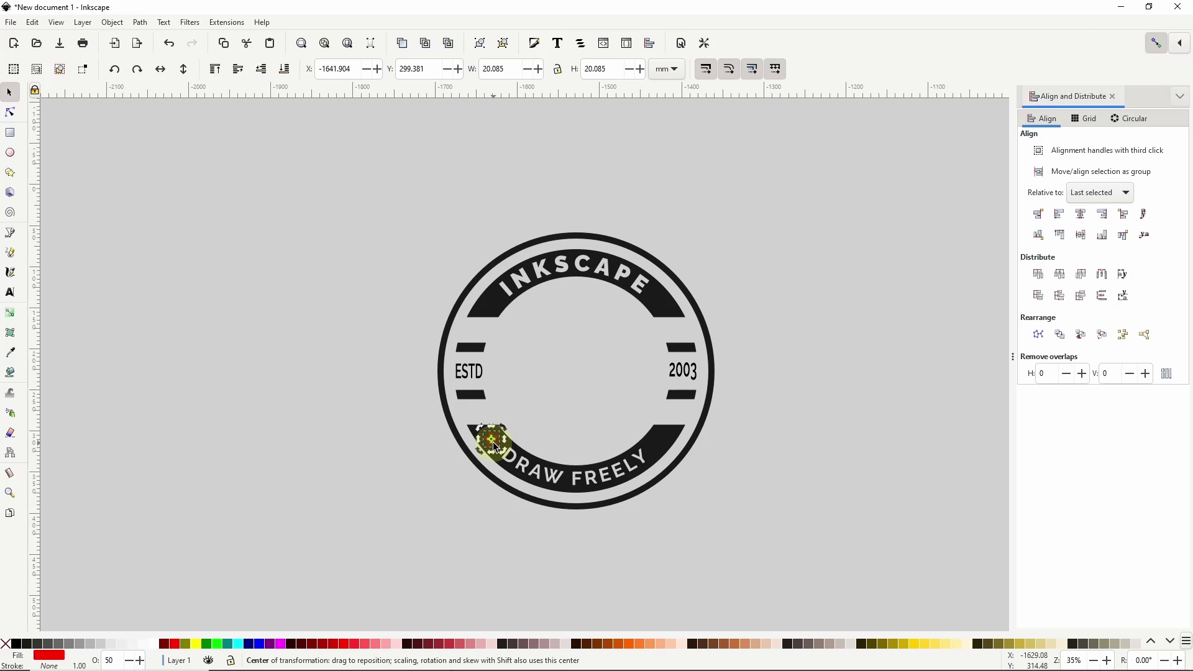
{"action": "left_click_drag", "start_coordinate": [491, 441], "coordinate": [572, 366]}
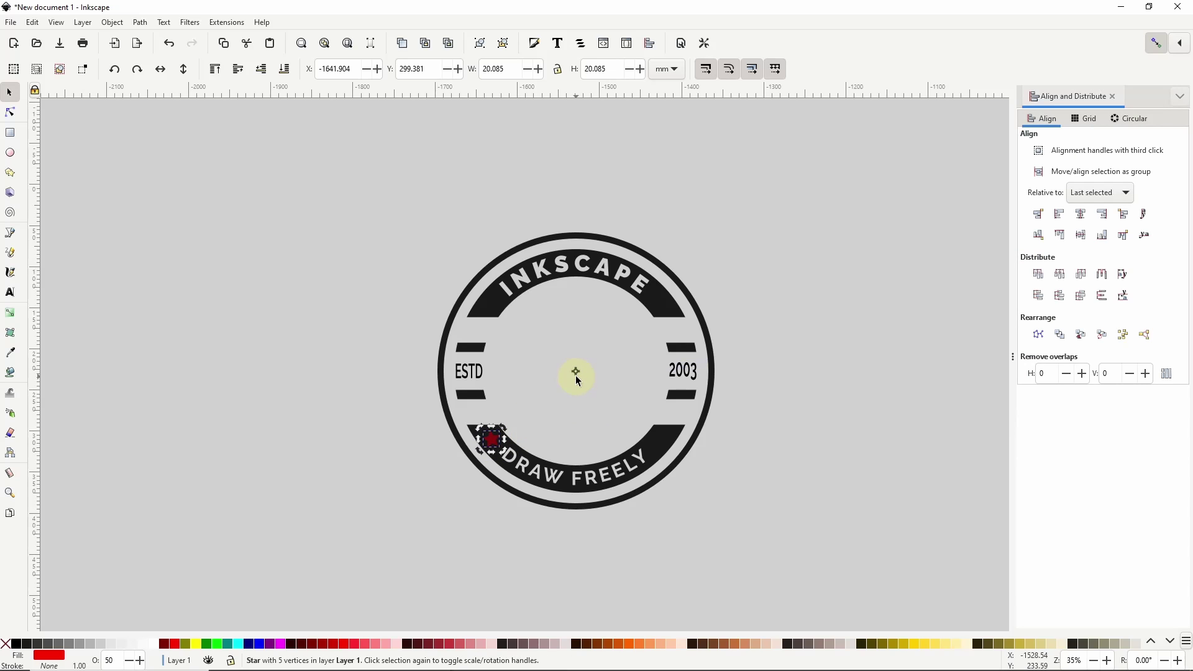
Duplicate the star, flip the copy horizontally about the badge's centre, and turn snapping off.
{"action": "key", "text": "ctrl+d"}
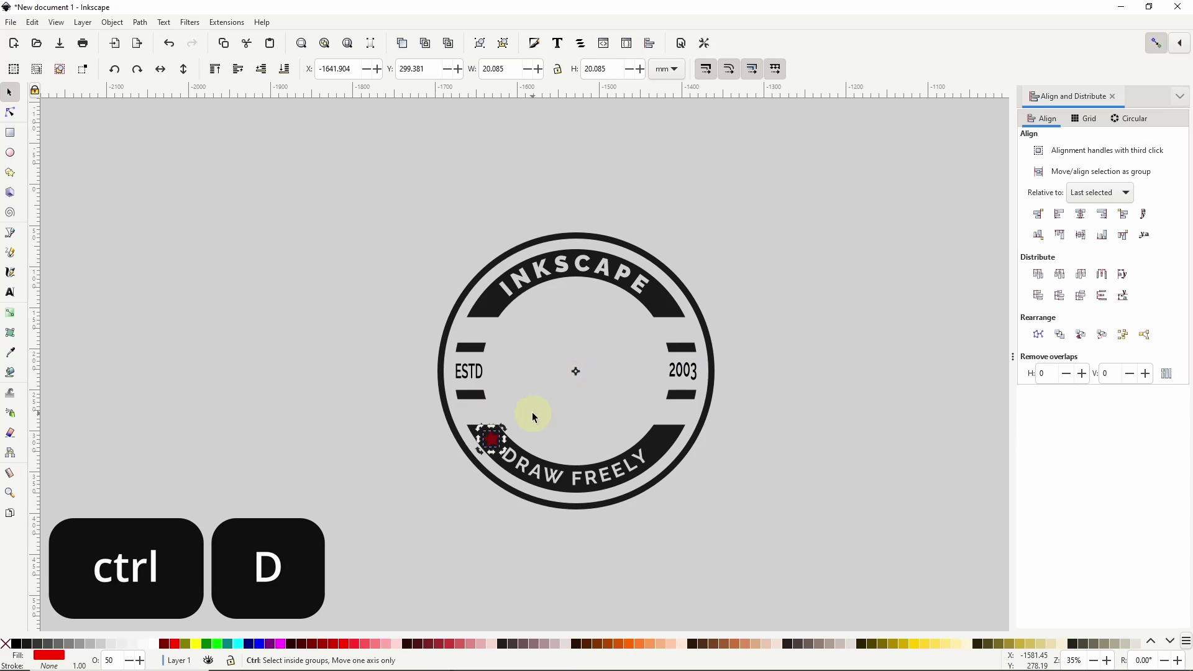
{"action": "key", "text": "h"}
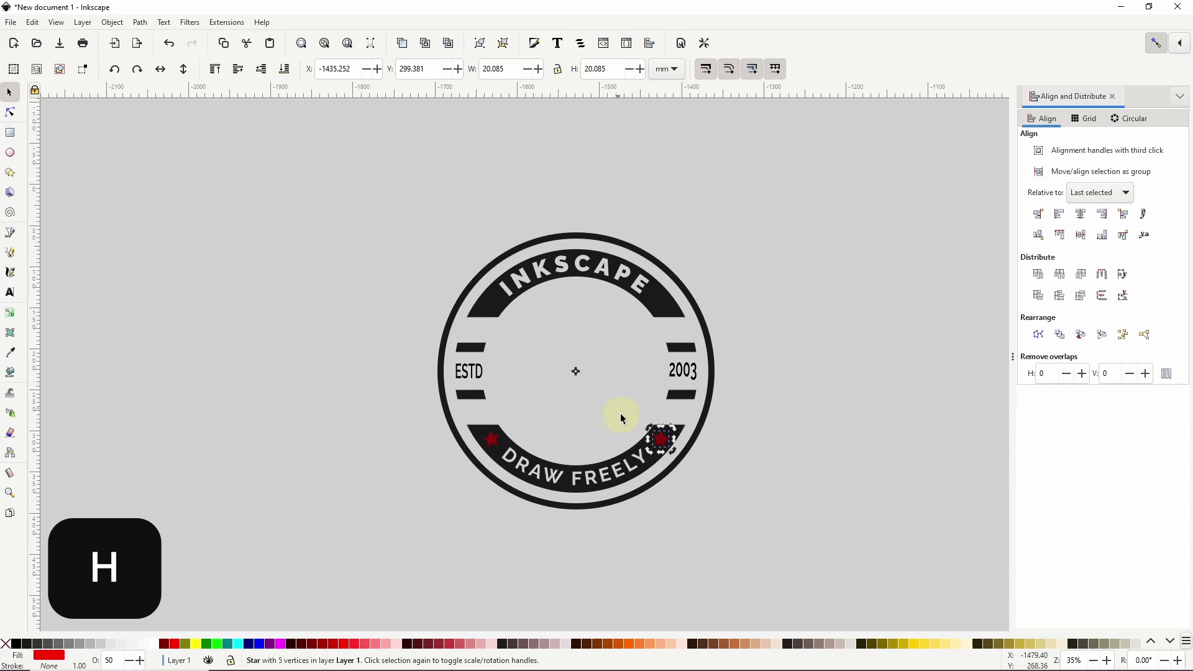
{"action": "left_click", "coordinate": [639, 420]}
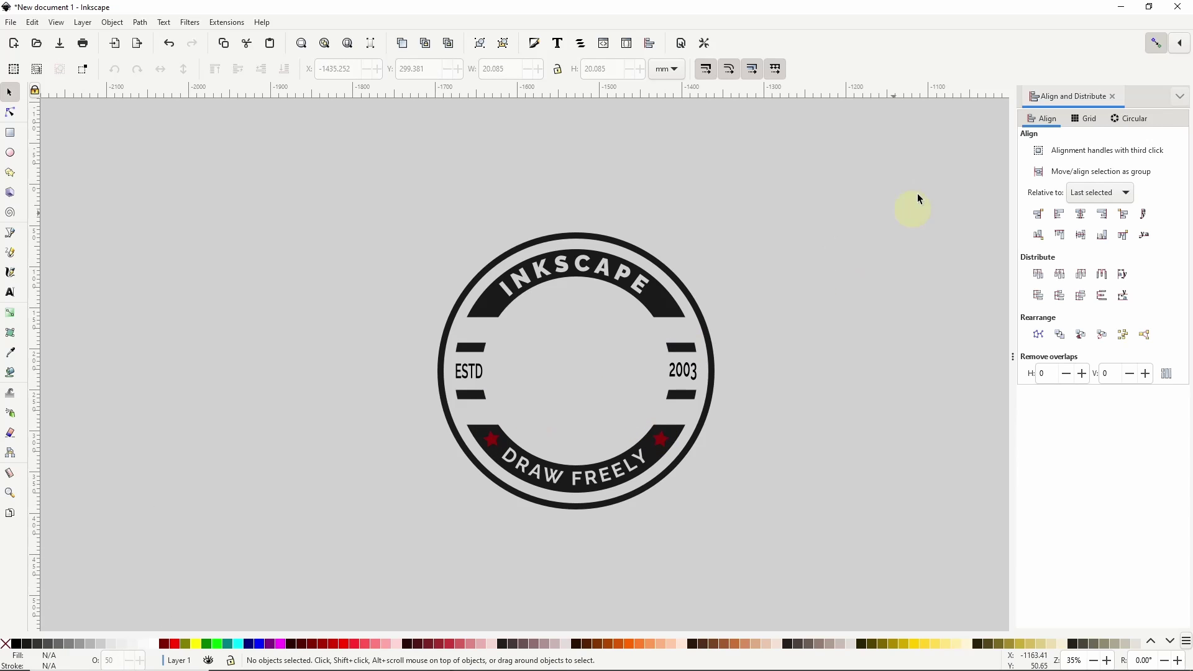
{"action": "left_click", "coordinate": [1154, 45]}
Union the two stars and cut them out of the ring's lower band.
{"action": "left_click", "coordinate": [493, 440]}
{"action": "left_click", "coordinate": [662, 439], "text": "shift"}
{"action": "key", "text": "ctrl+plus"}
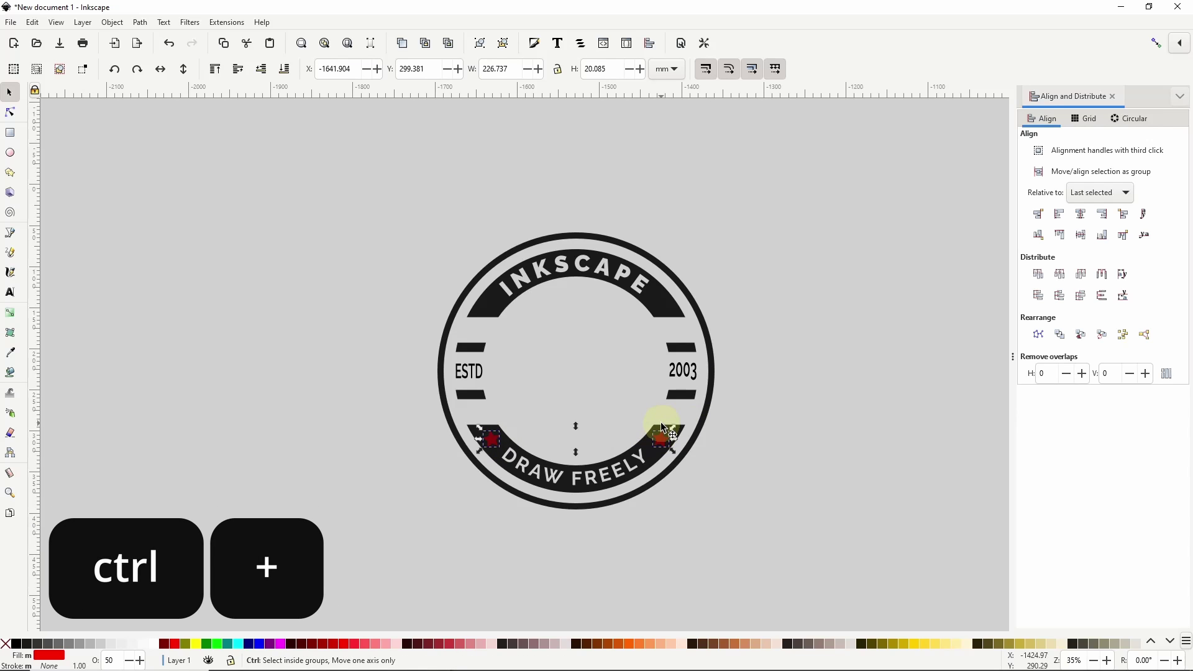
{"action": "left_click", "coordinate": [681, 424], "text": "shift"}
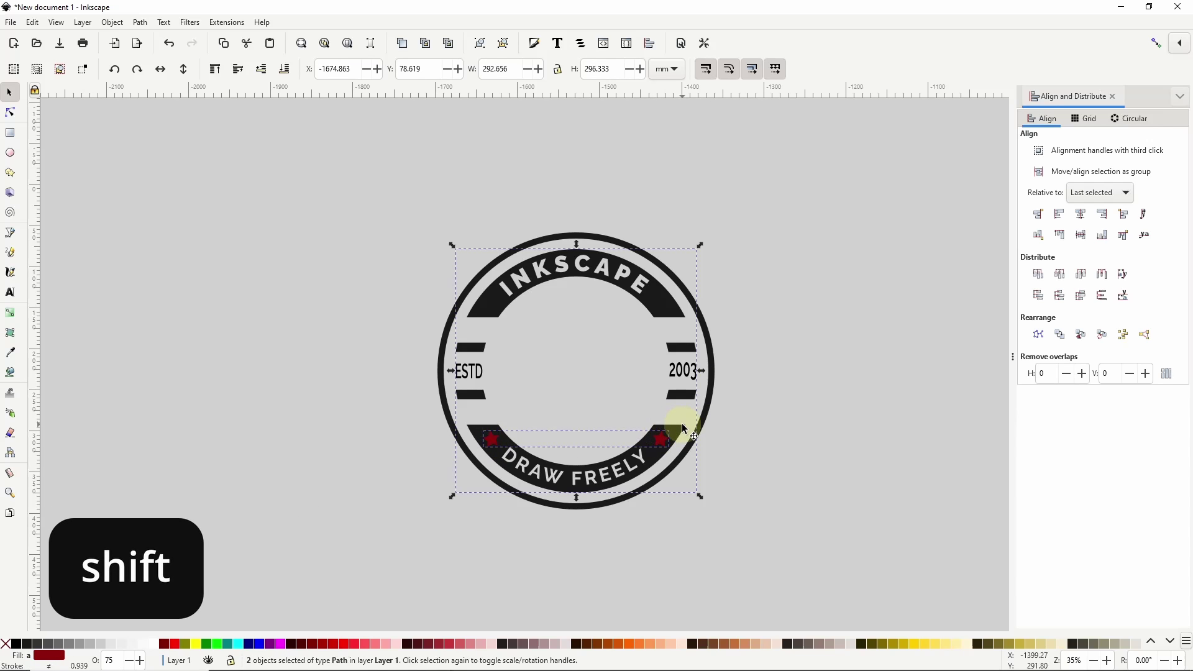
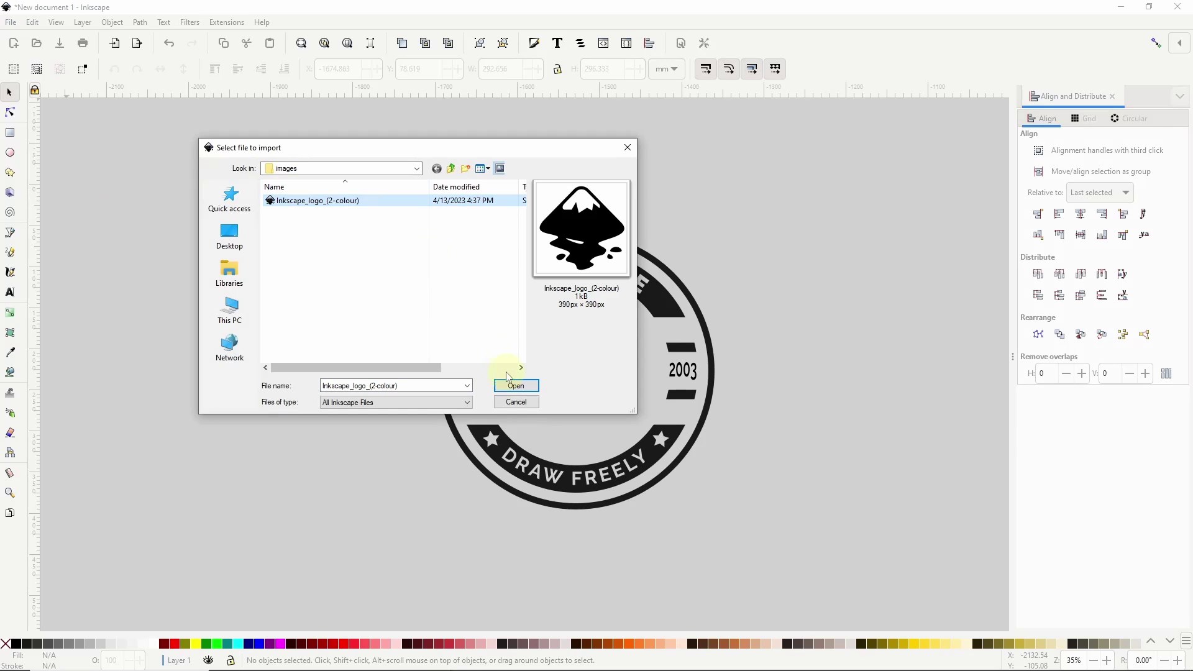
Import Inkscape_logo_(2-colour) as editable objects and place it to the right of the badge.
{"action": "left_click", "coordinate": [513, 385]}
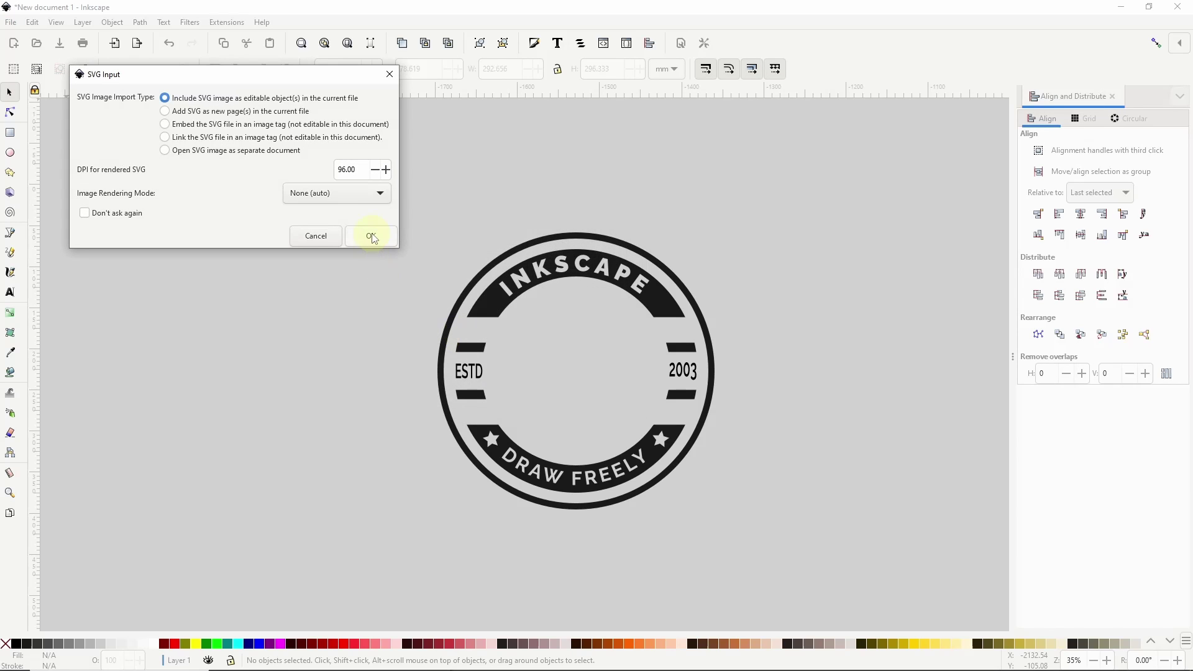
{"action": "left_click", "coordinate": [371, 237]}
{"action": "left_click_drag", "start_coordinate": [521, 384], "coordinate": [835, 354]}
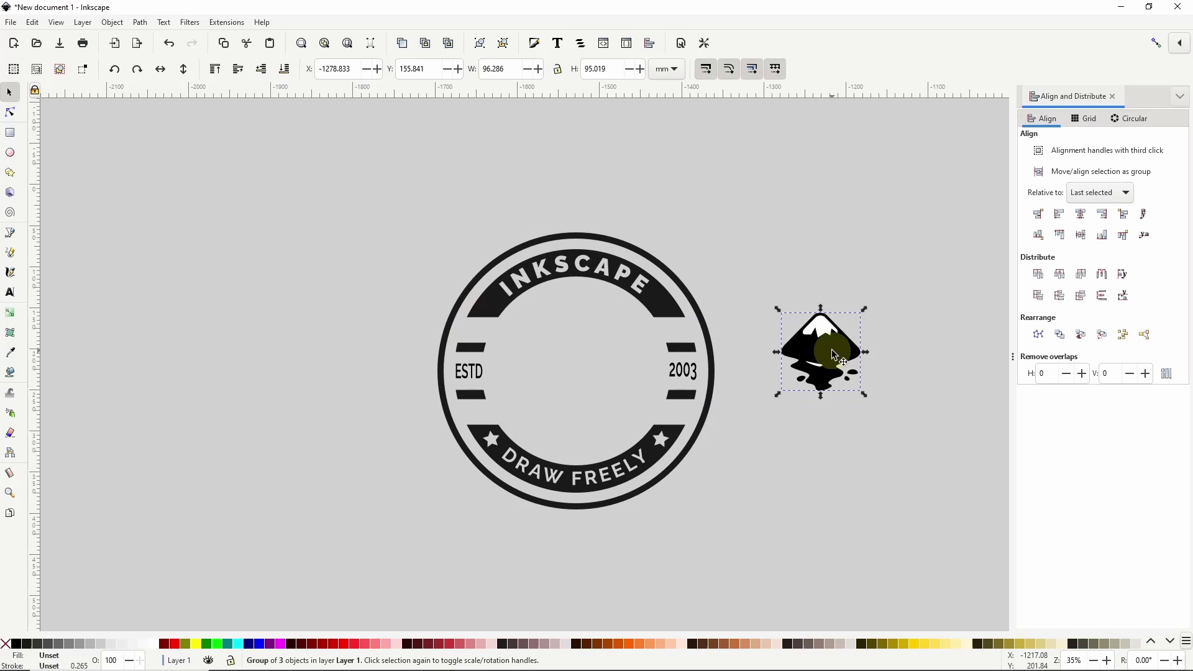
Ungroup the imported logo and cut its two white highlight shapes, joined with Union, out of the black shape with Difference.
{"action": "key", "text": "ctrl+shift+g"}
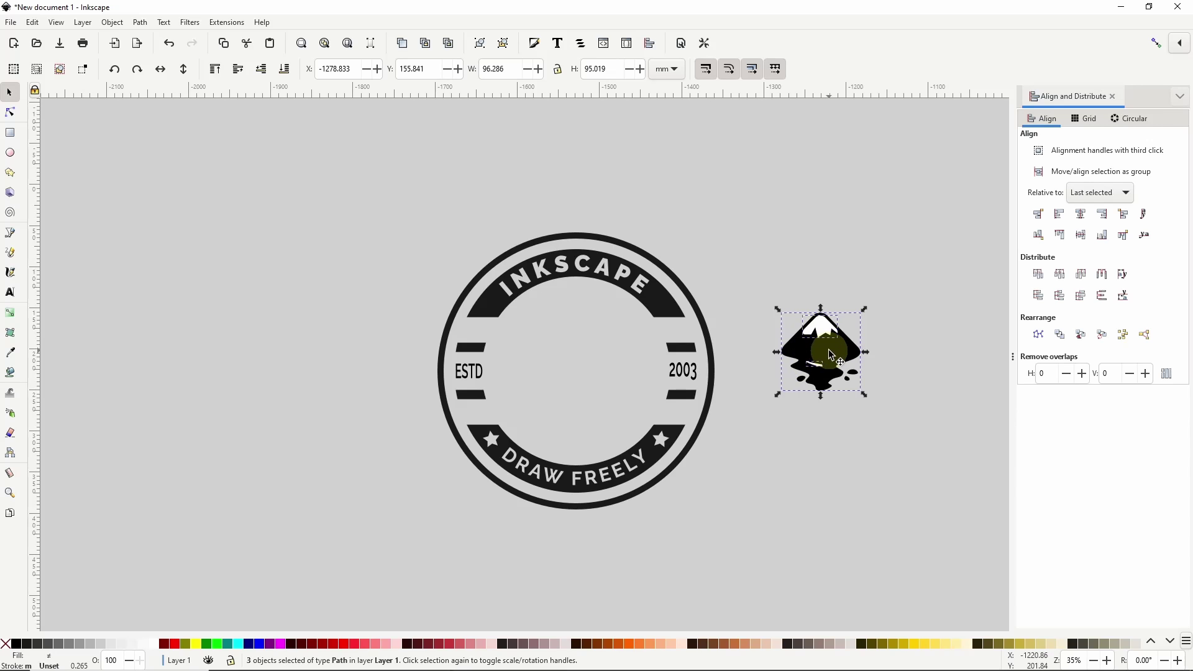
{"action": "left_click", "coordinate": [854, 262]}
{"action": "left_click", "coordinate": [814, 349]}
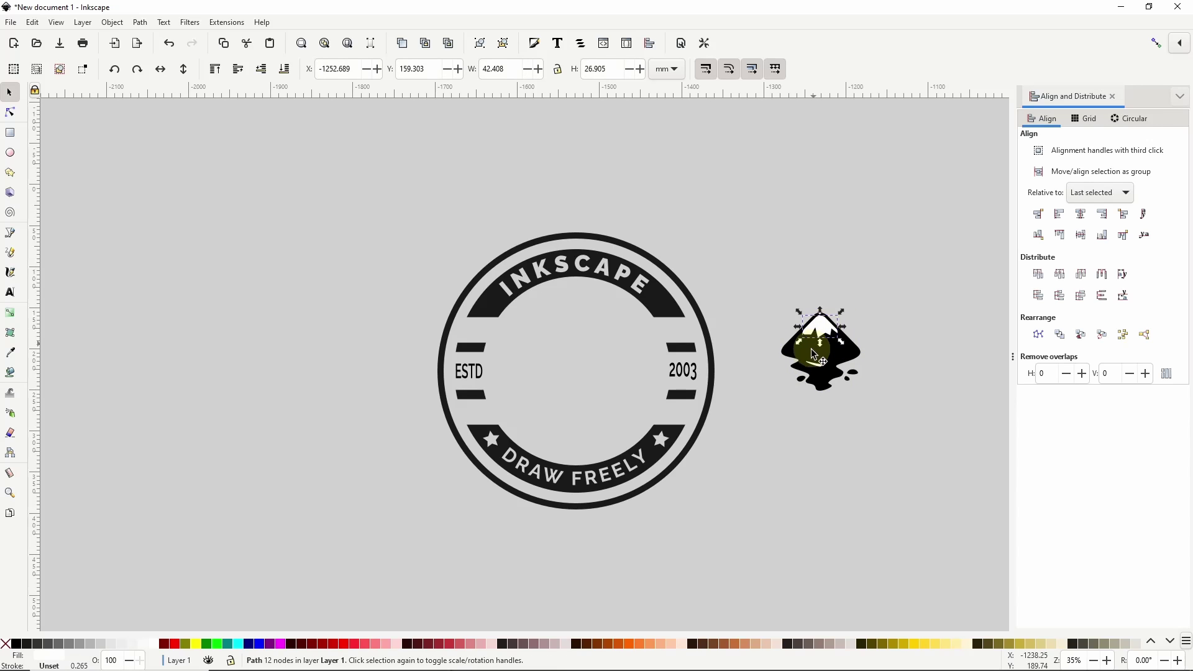
{"action": "left_click", "coordinate": [818, 370], "text": "shift"}
{"action": "key", "text": "ctrl+plus"}
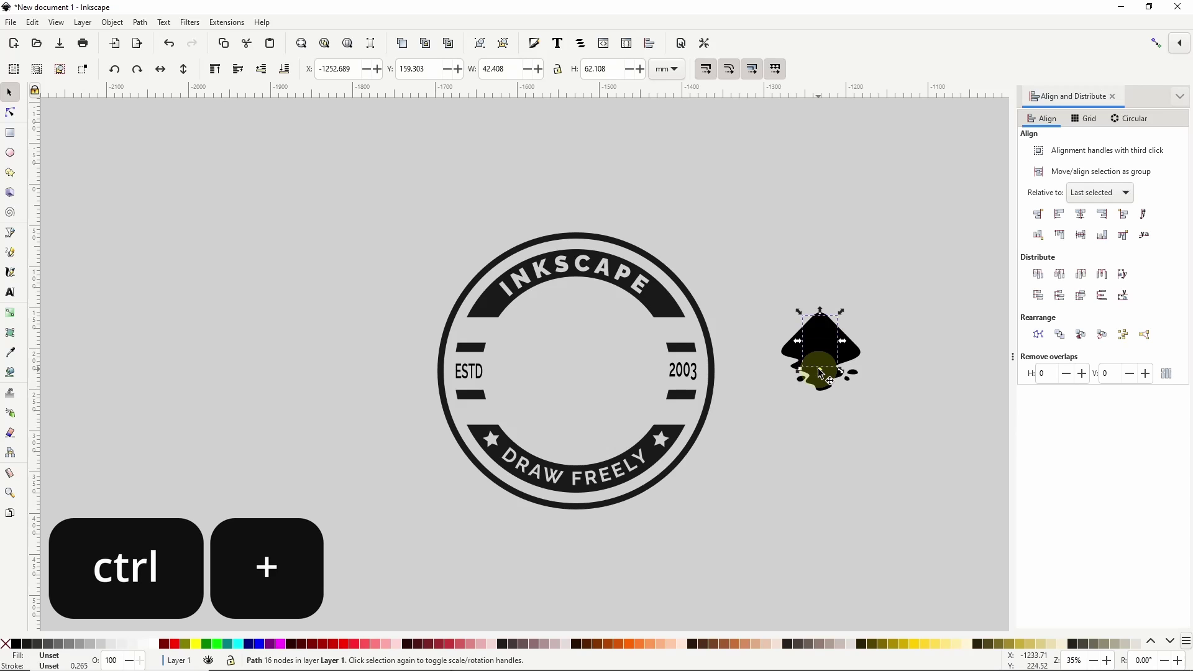
{"action": "left_click", "coordinate": [852, 359], "text": "shift"}
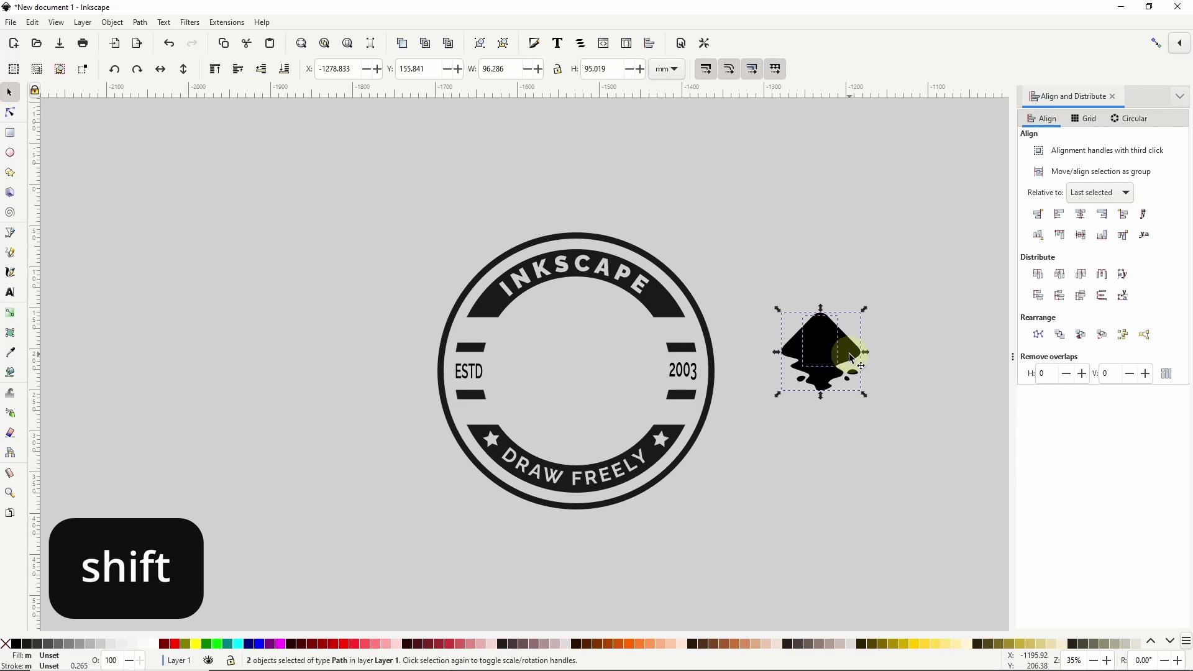
{"action": "key", "text": "ctrl+minus"}
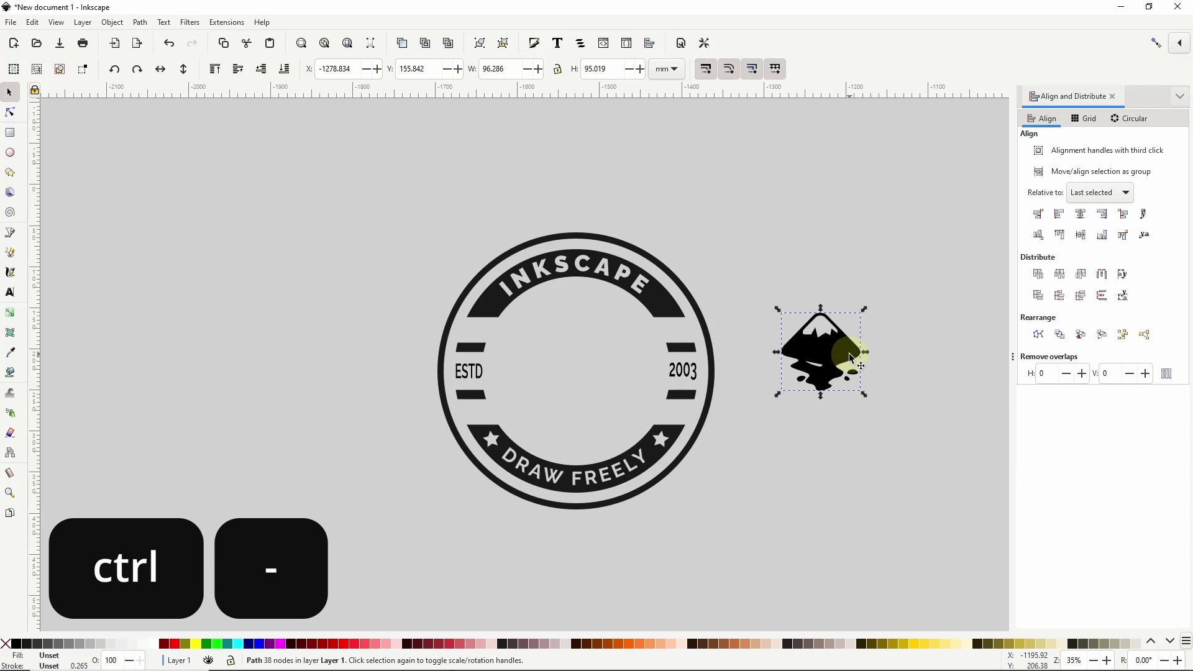
Centre the mountain logo horizontally and vertically on the ring and enlarge it from its centre to about 184 by 181 mm.
{"action": "left_click", "coordinate": [665, 315], "text": "shift"}
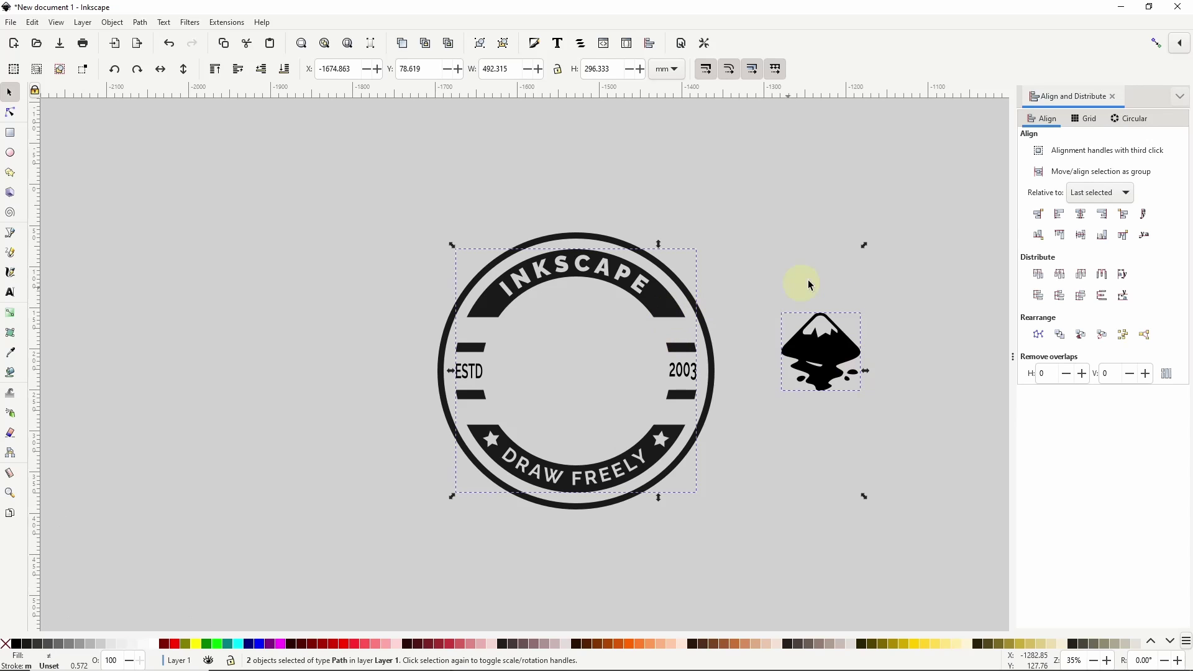
{"action": "left_click", "coordinate": [1080, 214]}
{"action": "left_click", "coordinate": [1088, 235]}
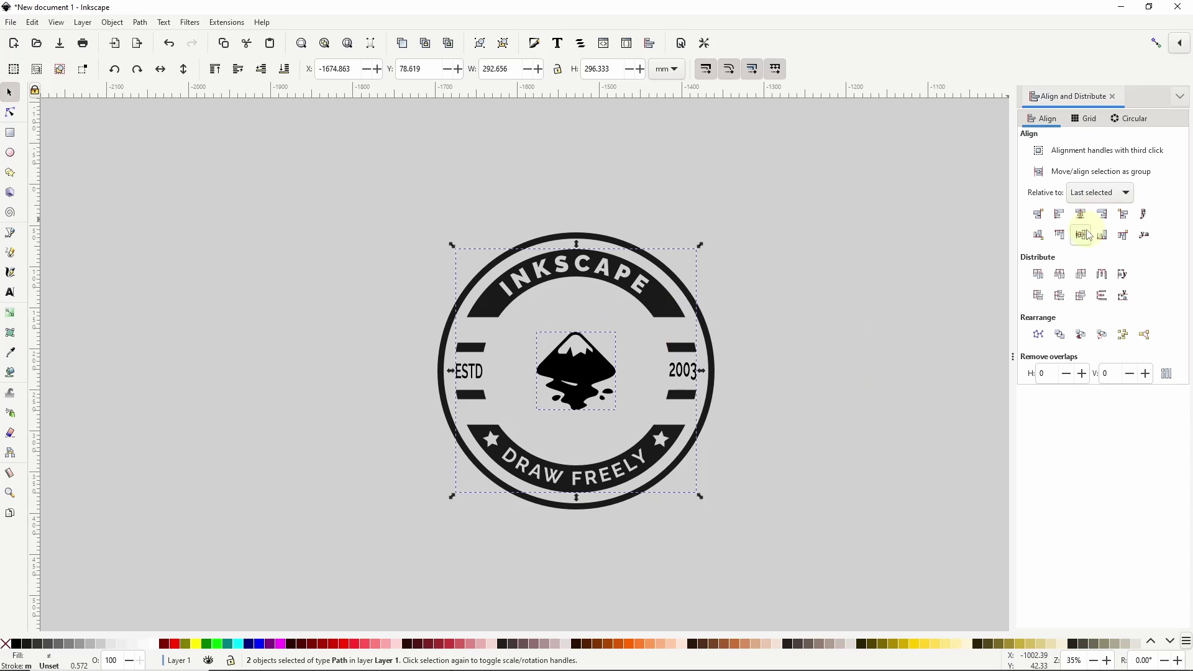
{"action": "left_click", "coordinate": [640, 288]}
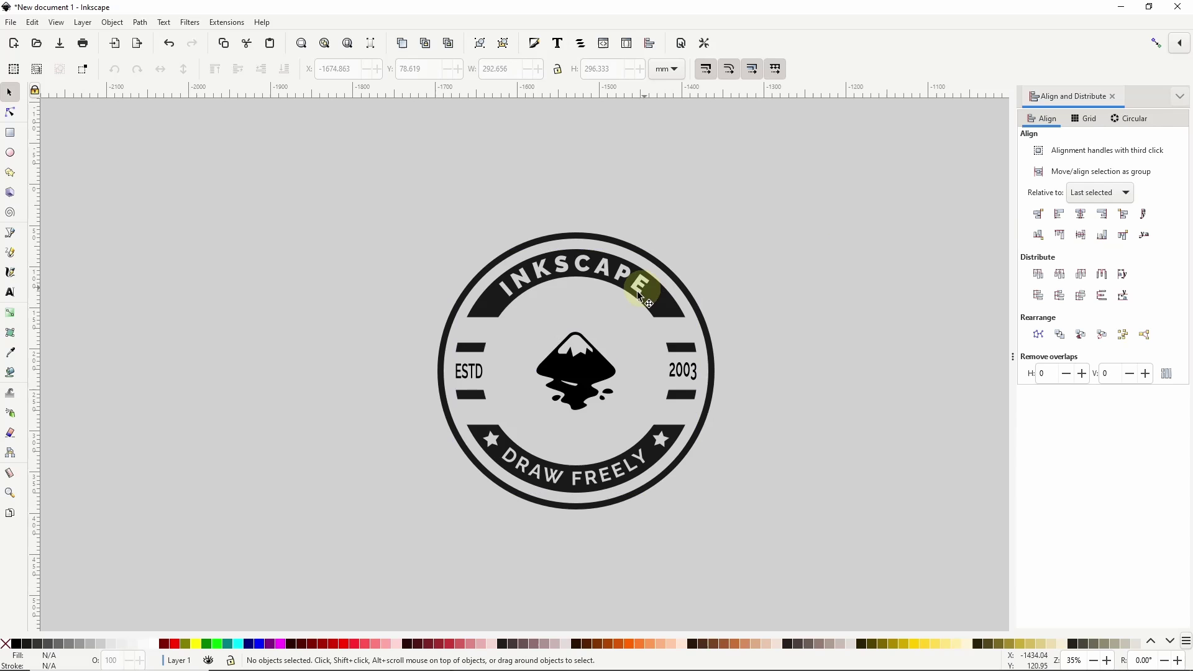
{"action": "left_click", "coordinate": [608, 371]}
{"action": "left_click_drag", "start_coordinate": [618, 414], "coordinate": [659, 445]}
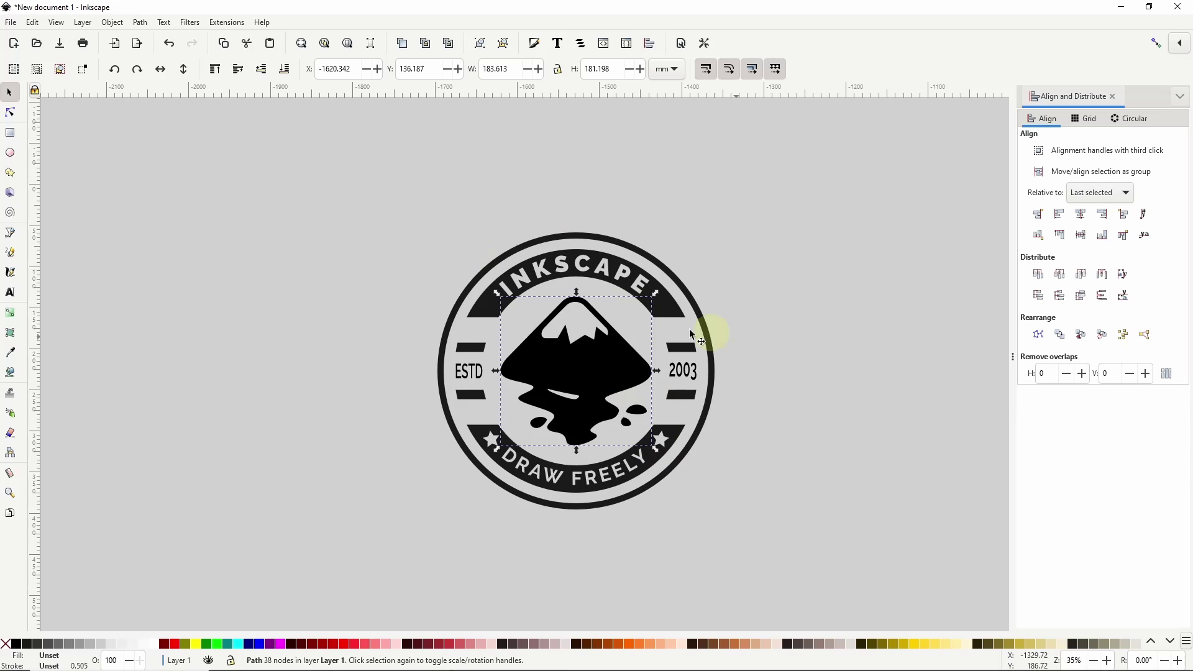
Convert the ESTD and 2003 texts to paths and ungroup their letters.
{"action": "left_click", "coordinate": [479, 375]}
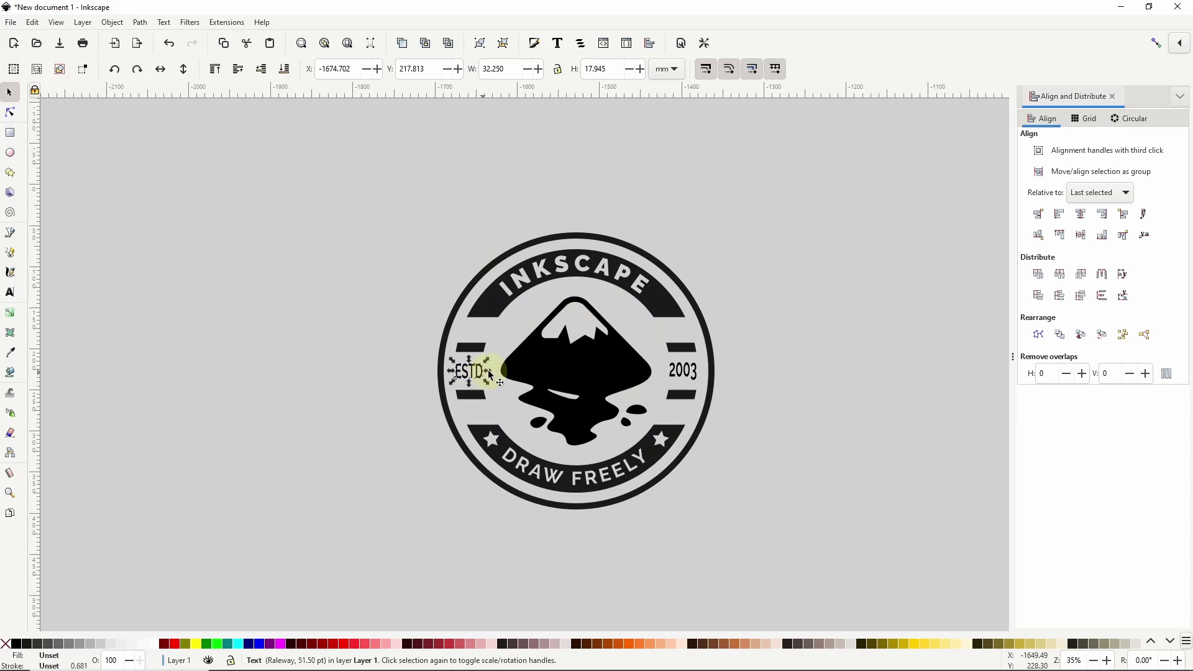
{"action": "left_click", "coordinate": [681, 376], "text": "shift"}
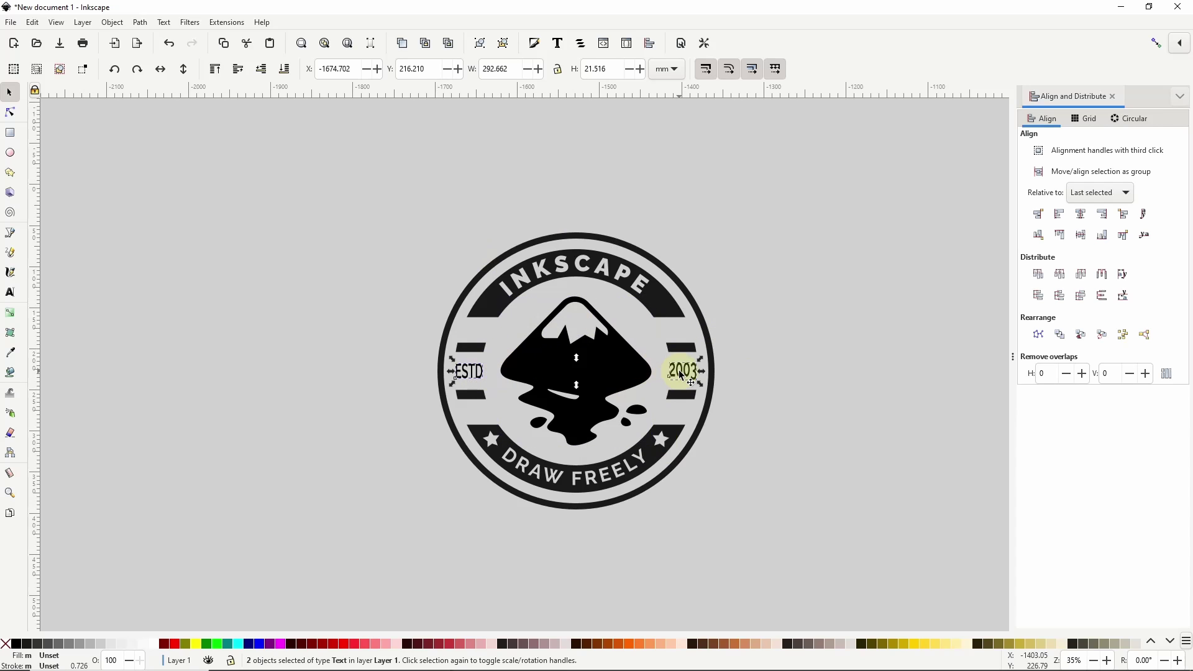
{"action": "key", "text": "ctrl+shift+c"}
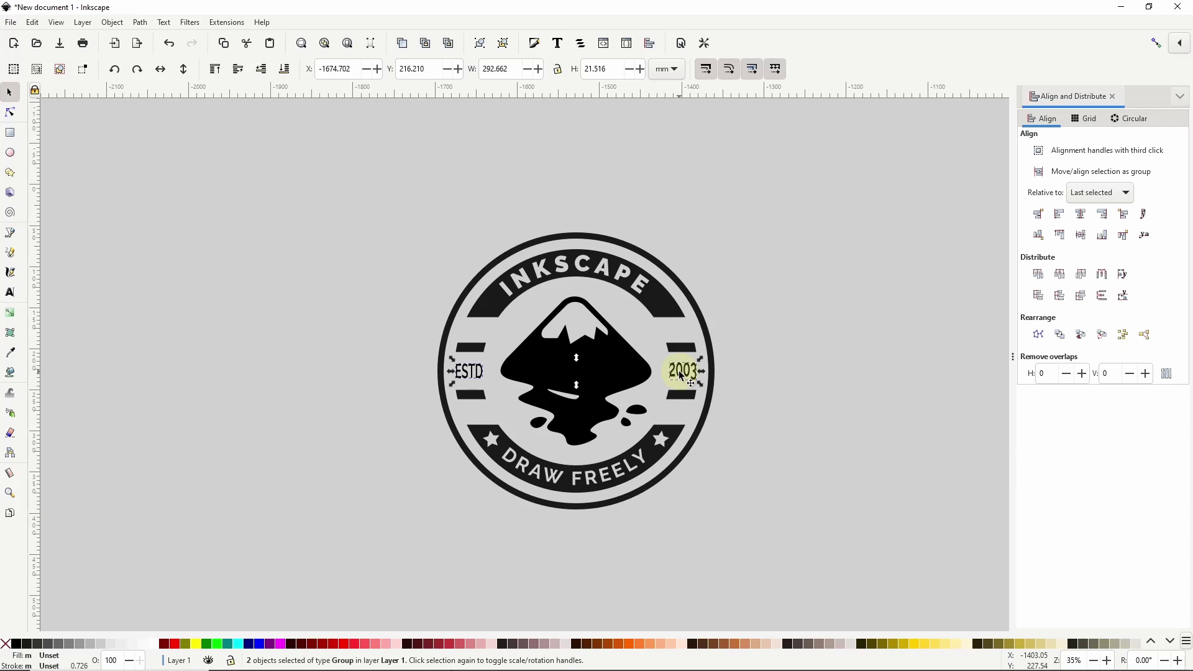
{"action": "key", "text": "ctrl+shift+g"}
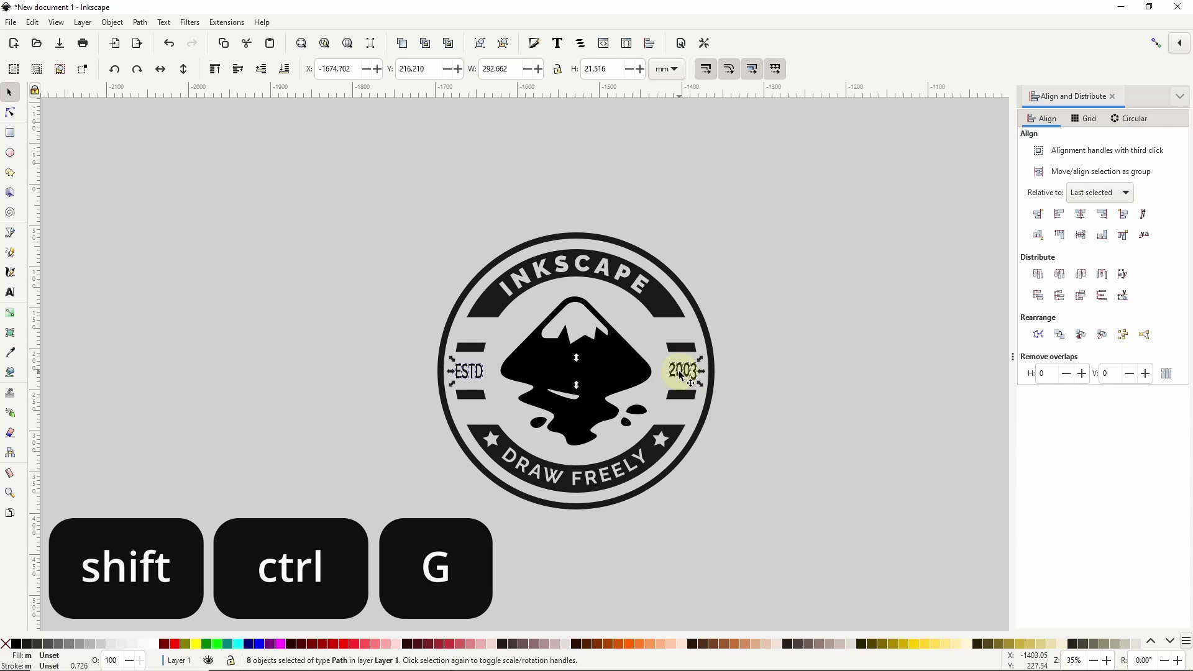
Union all parts of the badge into a single path.
{"action": "left_click_drag", "start_coordinate": [507, 315], "coordinate": [804, 542]}
{"action": "key", "text": "ctrl+g"}
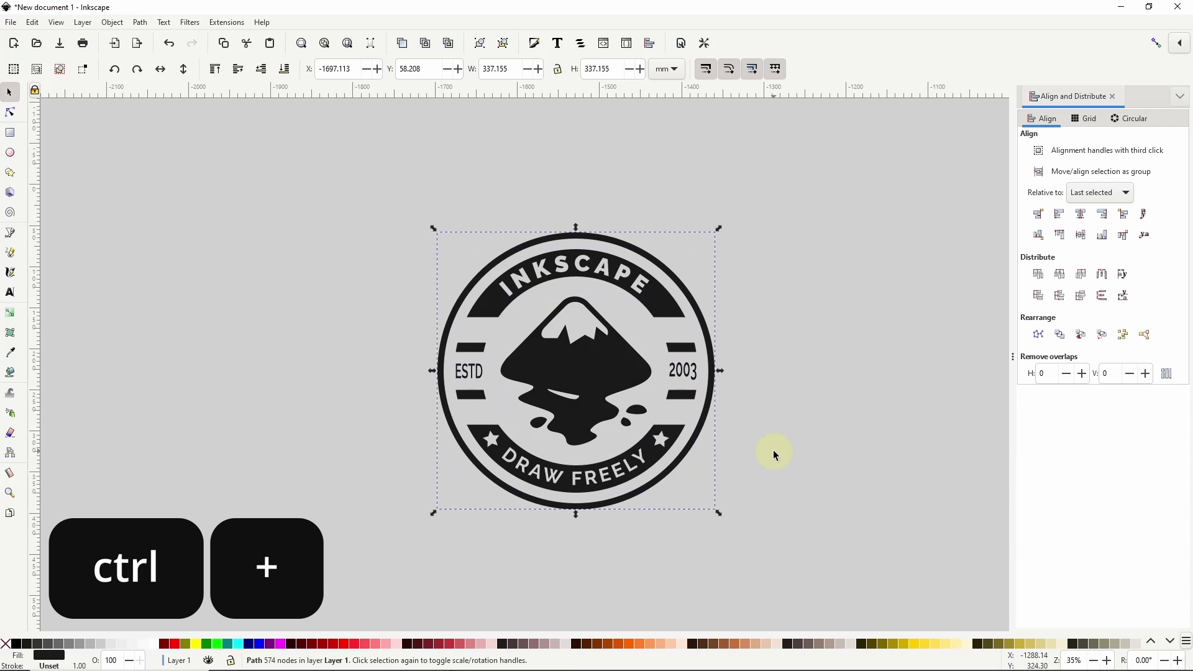
{"action": "left_click", "coordinate": [728, 237]}
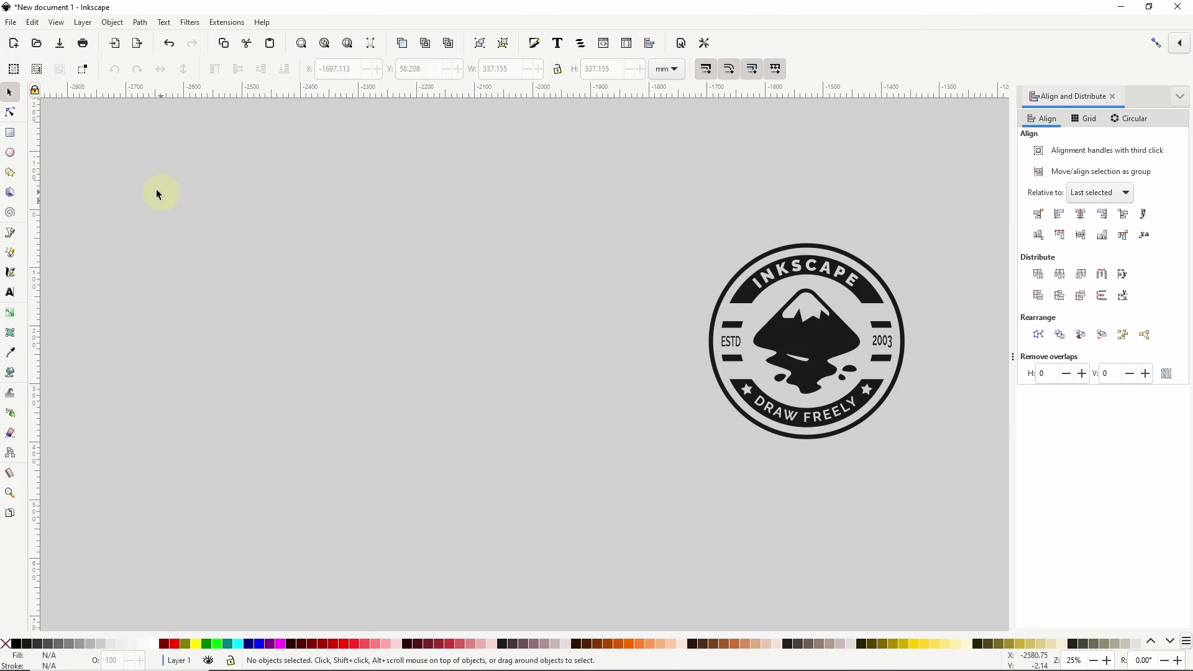
Draw a rectangle about 655 by 372 mm beside the badge and fill it with black at 100% opacity.
{"action": "left_click", "coordinate": [10, 132]}
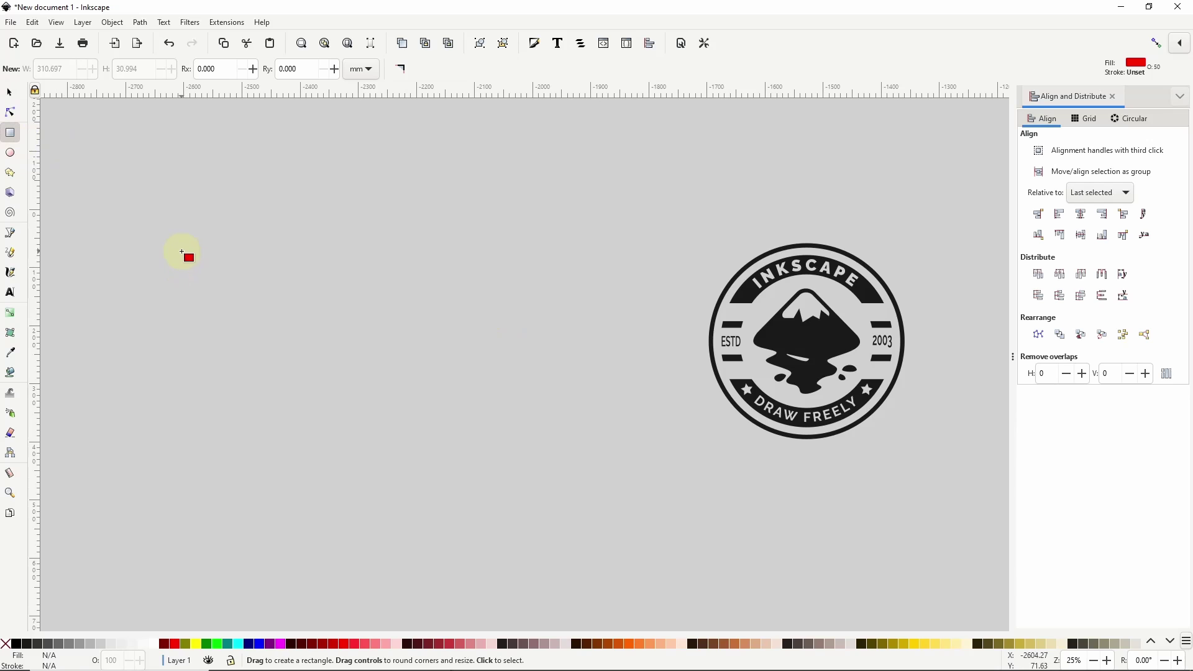
{"action": "left_click_drag", "start_coordinate": [181, 251], "coordinate": [562, 467]}
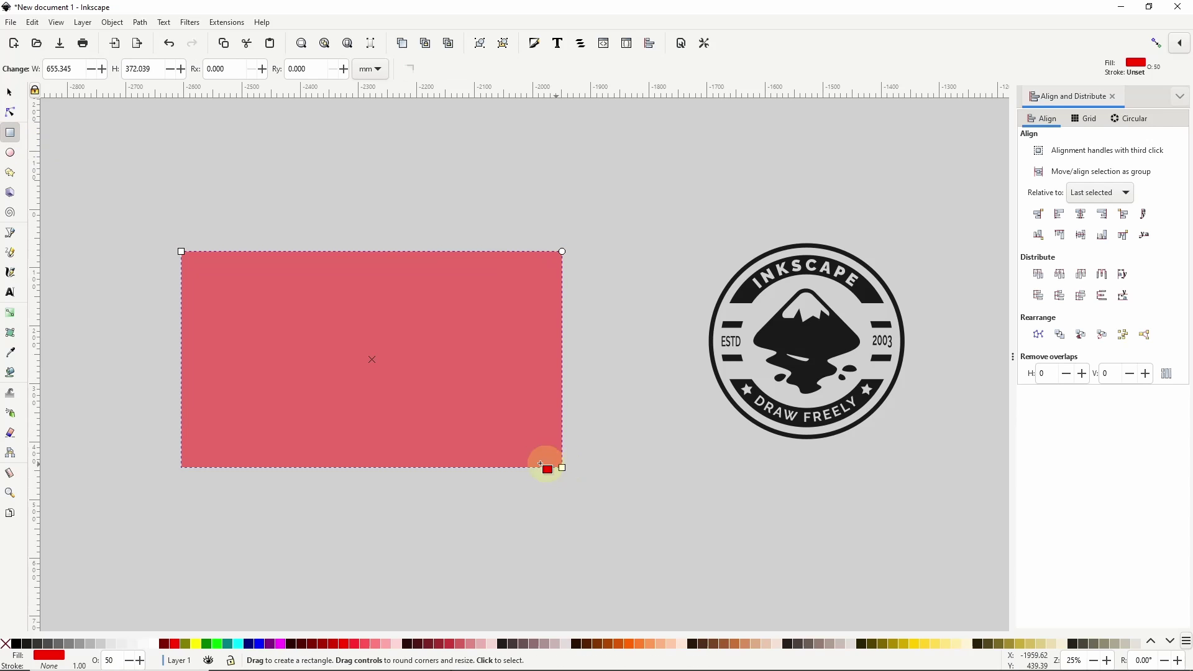
{"action": "left_click", "coordinate": [17, 643]}
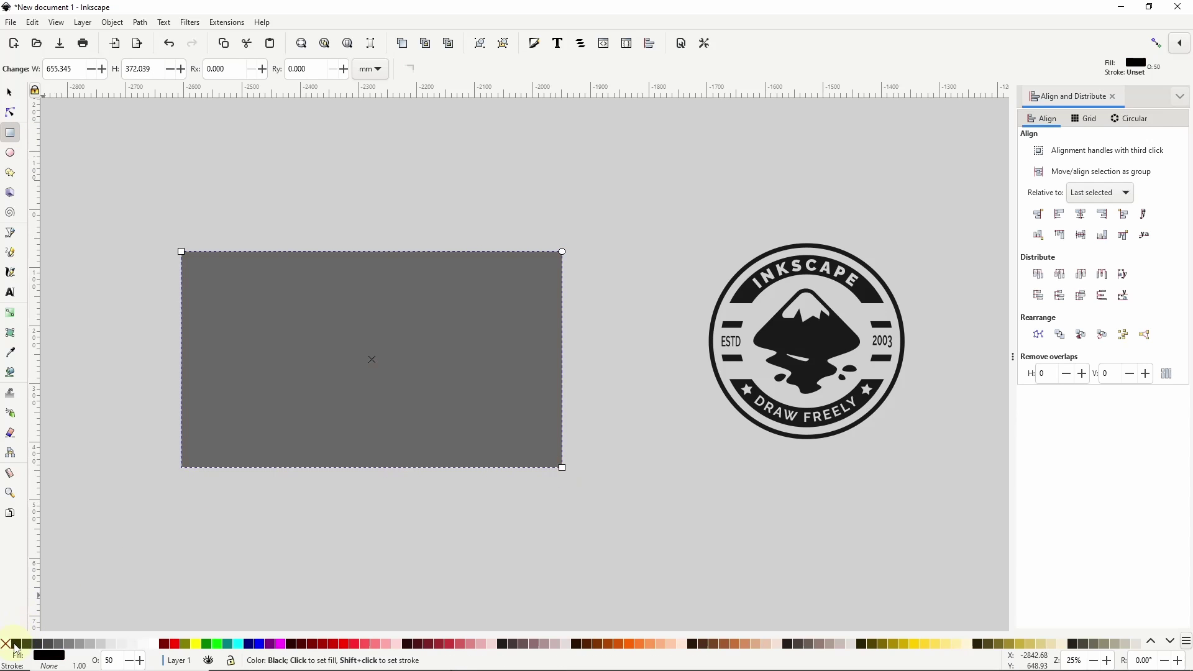
{"action": "left_click", "coordinate": [116, 657]}
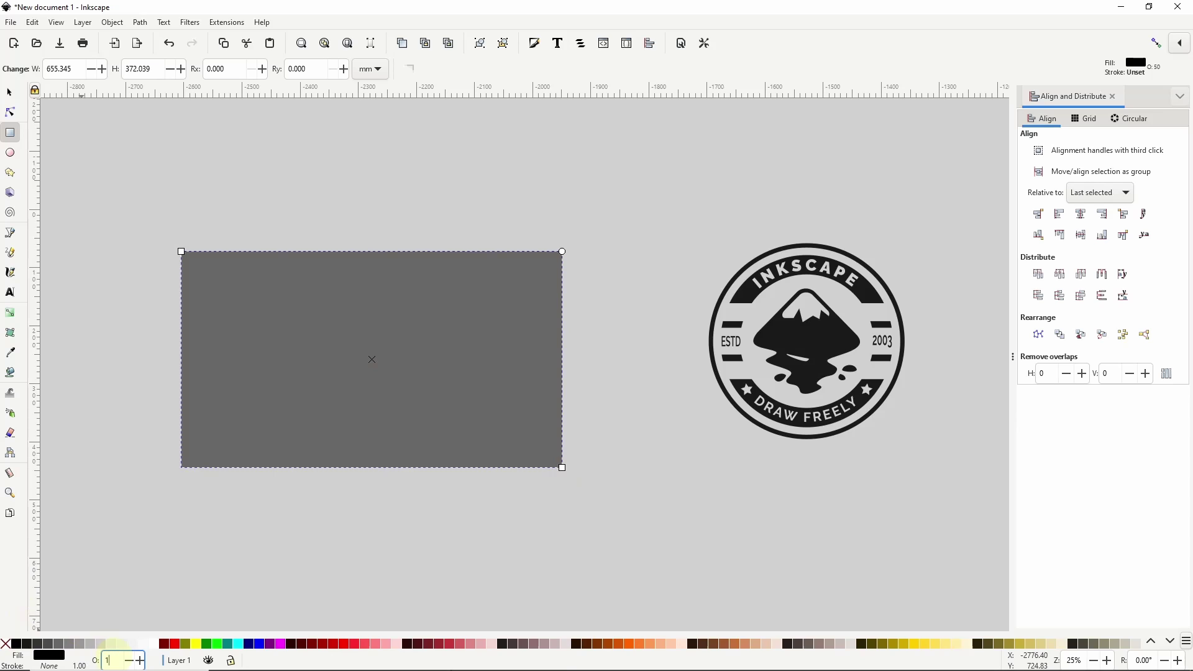
{"action": "type", "text": "100"}
{"action": "key", "text": "Return"}
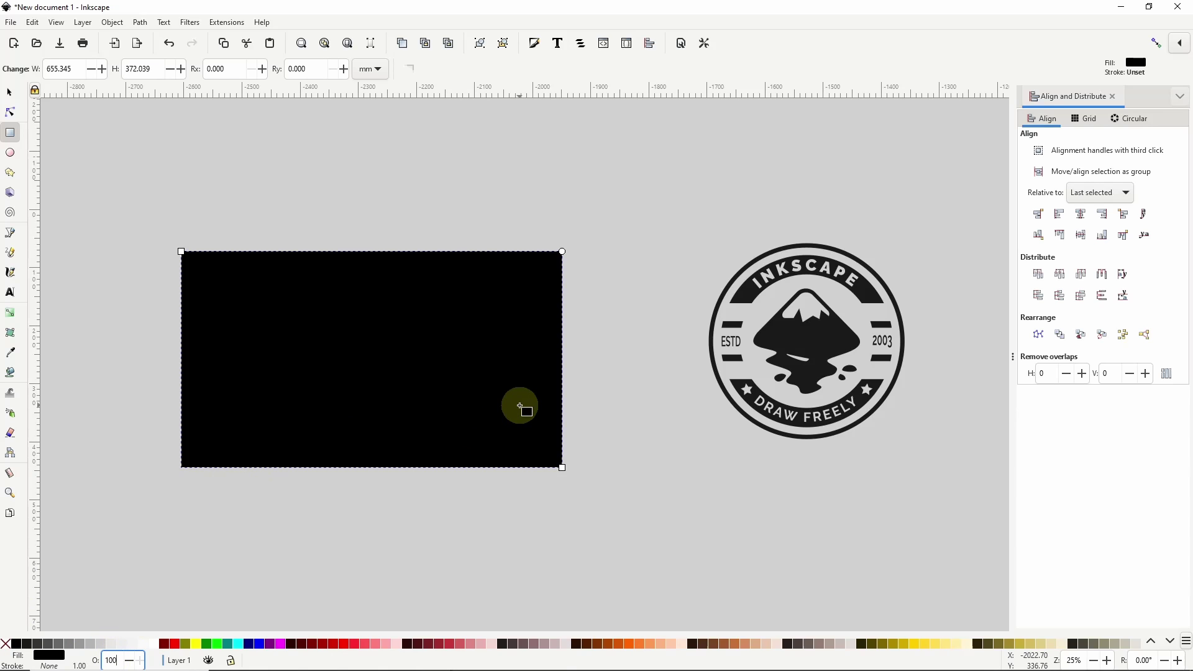
Duplicate the black rectangle and apply the Noise Fill overlay filter of Turbulence type to the copy.
{"action": "left_click", "coordinate": [9, 93]}
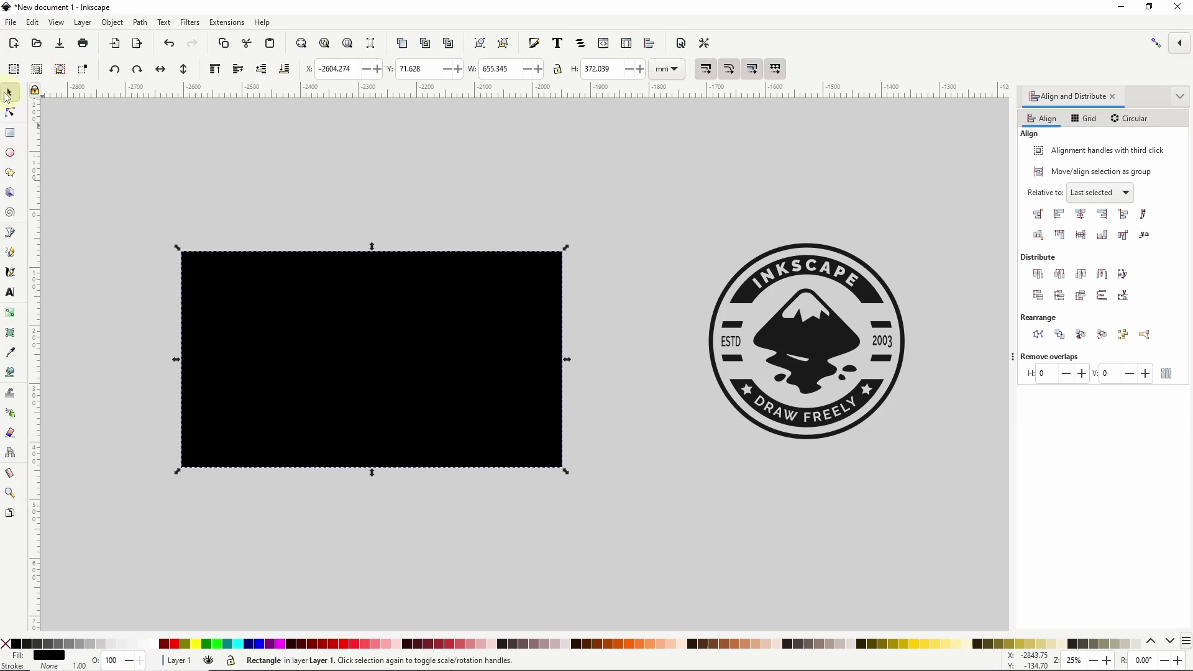
{"action": "key", "text": "ctrl+d"}
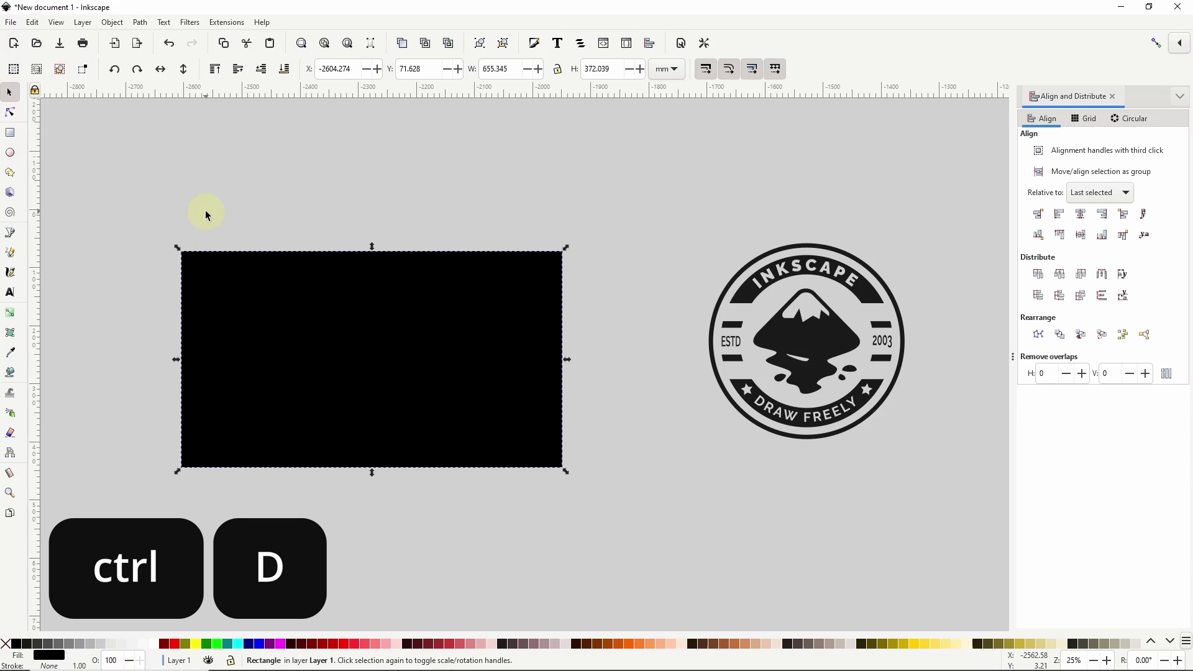
{"action": "left_click", "coordinate": [189, 23]}
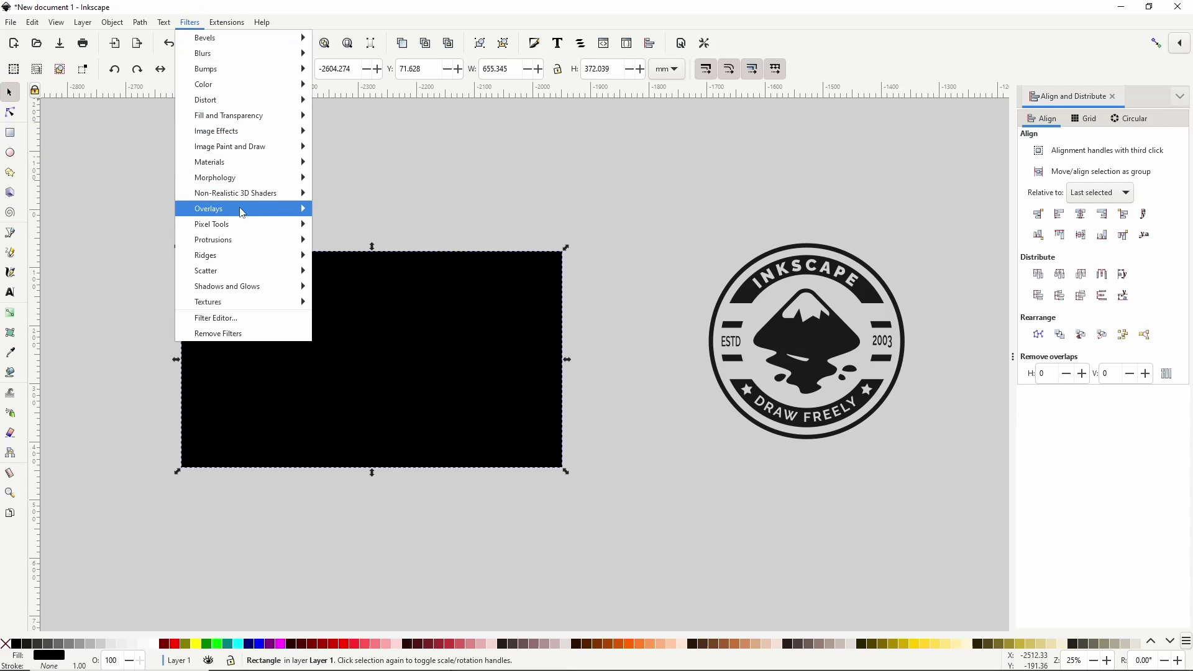
{"action": "mouse_move", "coordinate": [243, 213]}
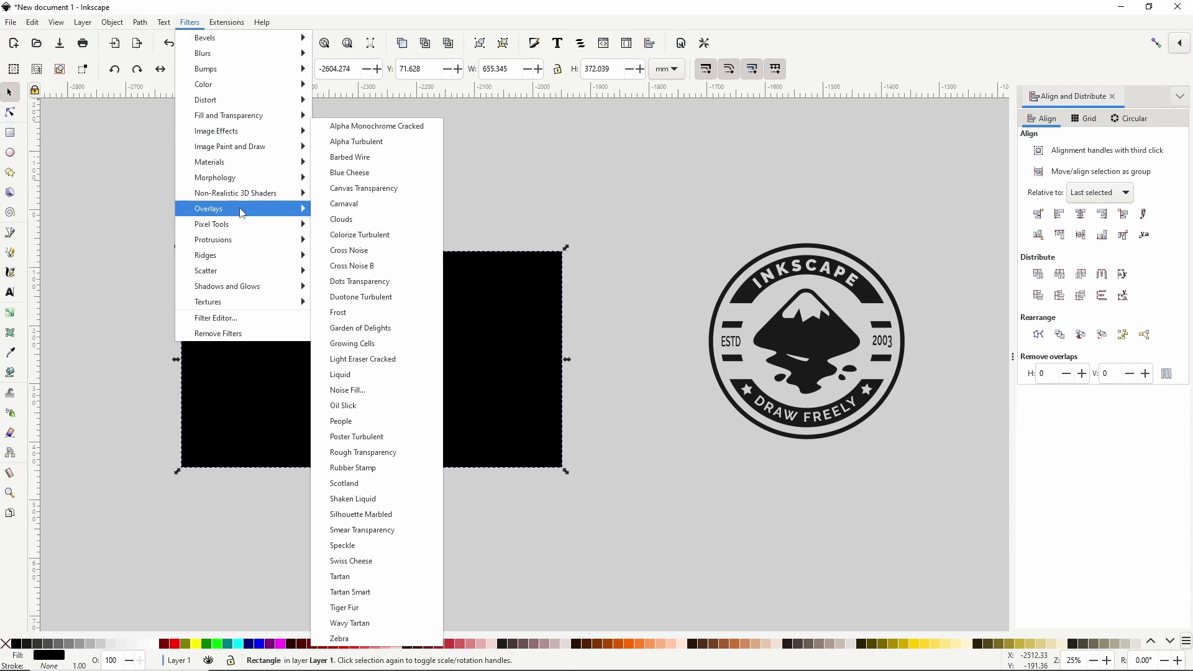
{"action": "left_click", "coordinate": [372, 393]}
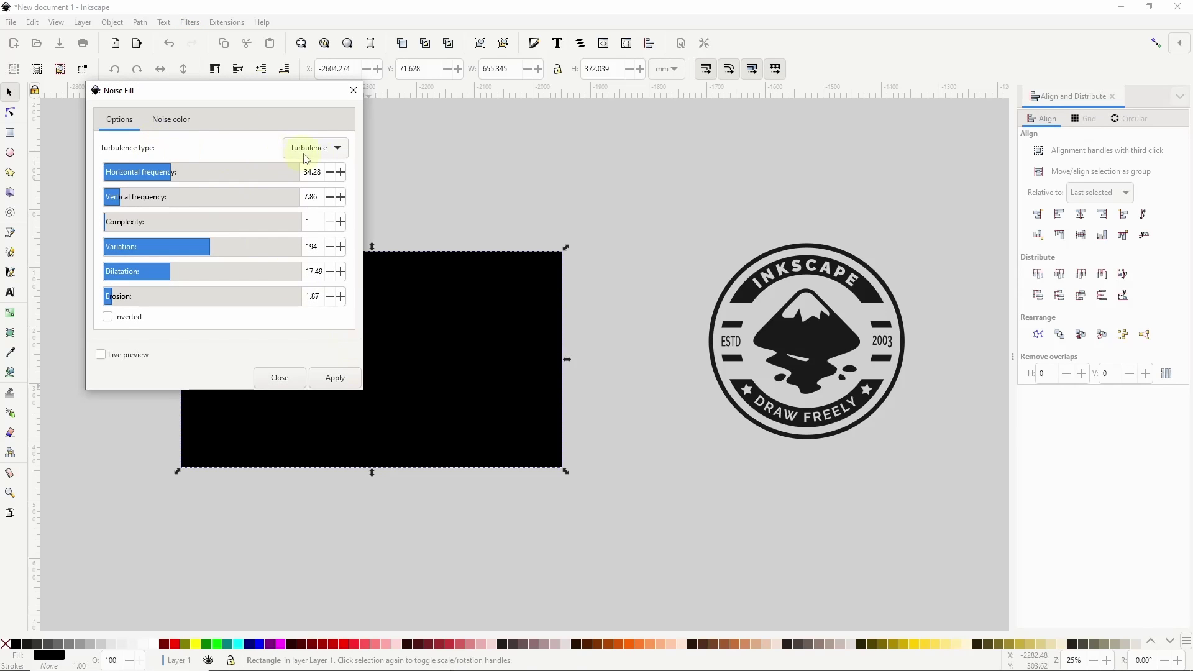
{"action": "left_click", "coordinate": [191, 116]}
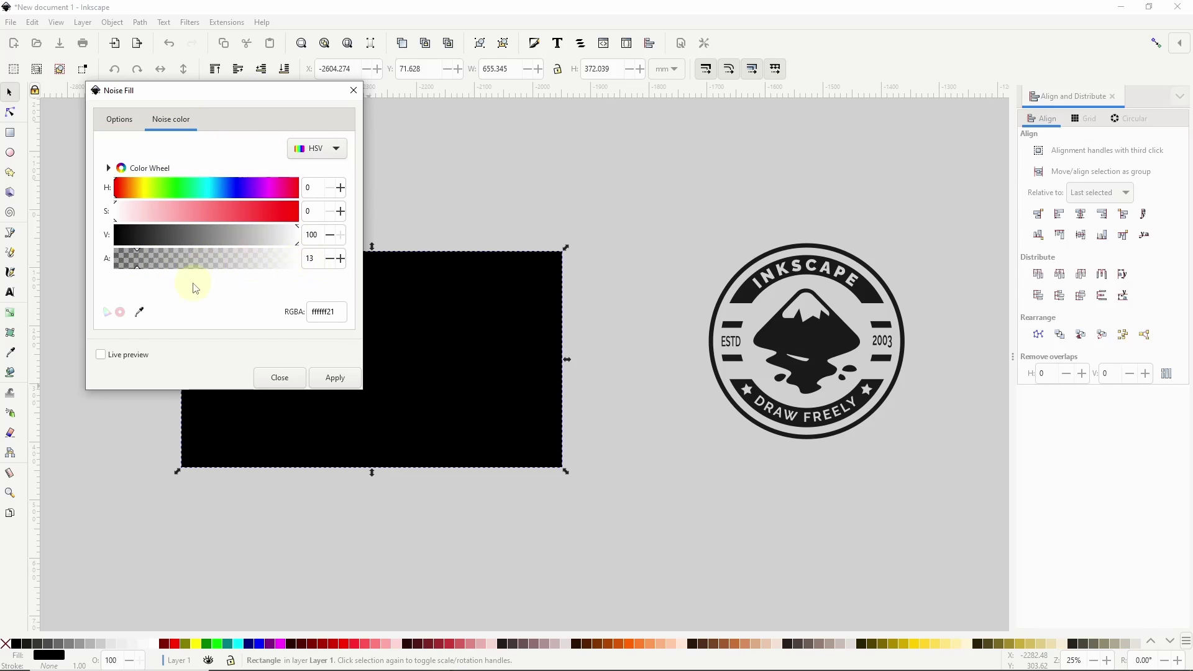
{"action": "left_click", "coordinate": [133, 128]}
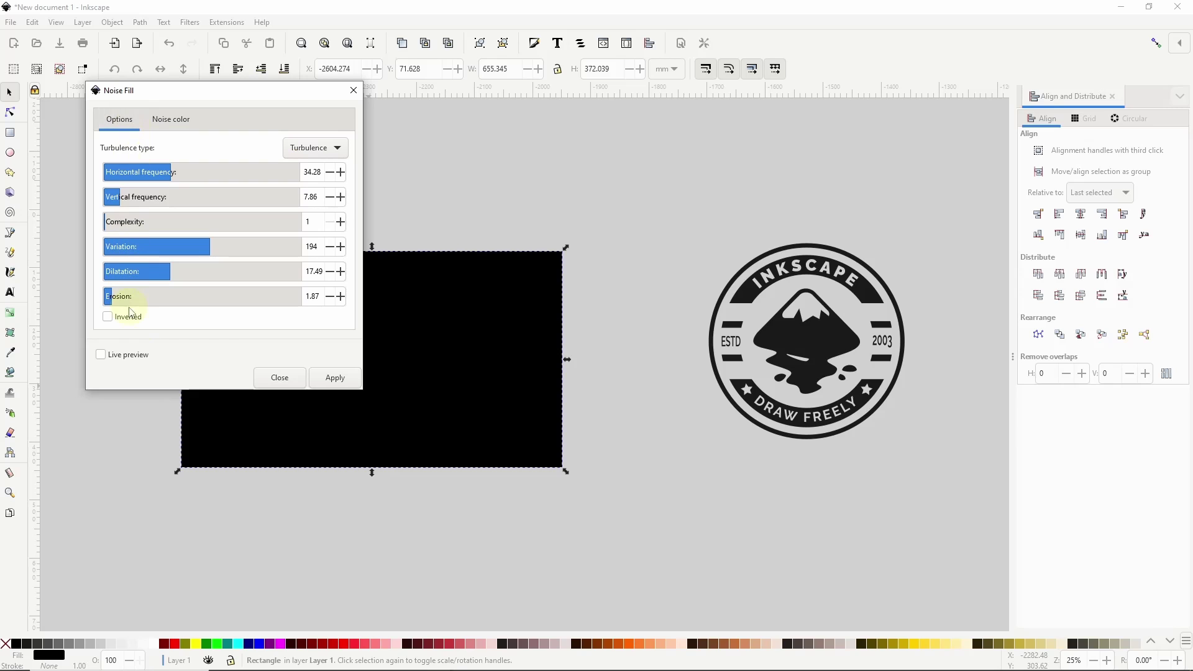
{"action": "left_click", "coordinate": [139, 355]}
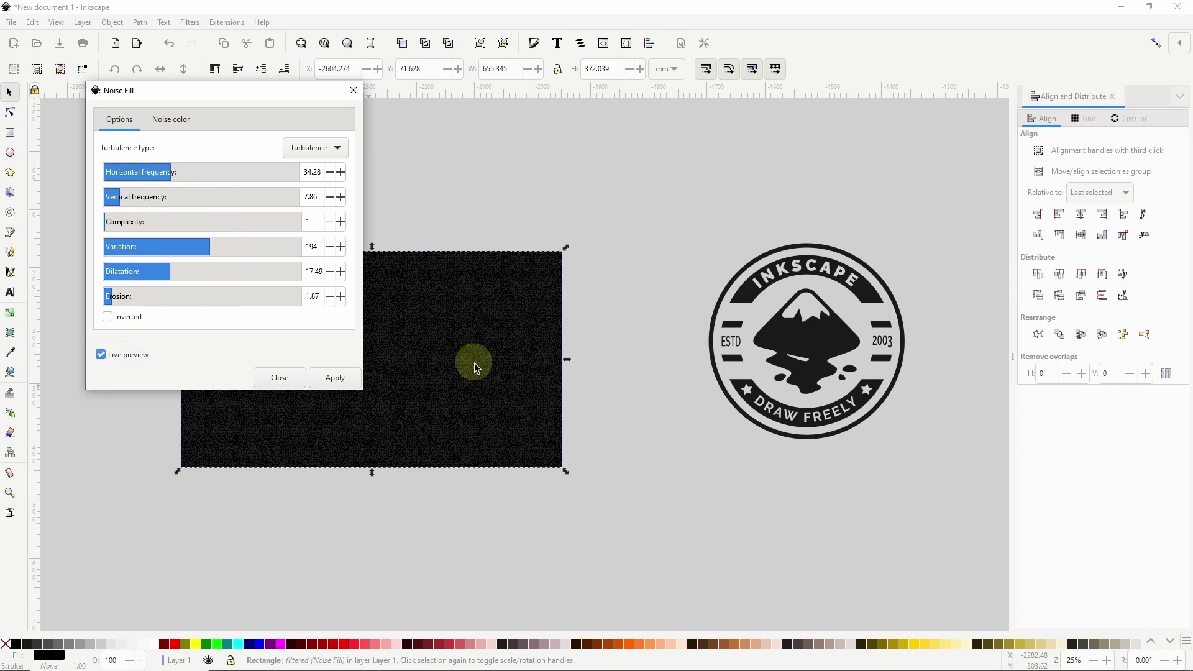
{"action": "left_click", "coordinate": [280, 378]}
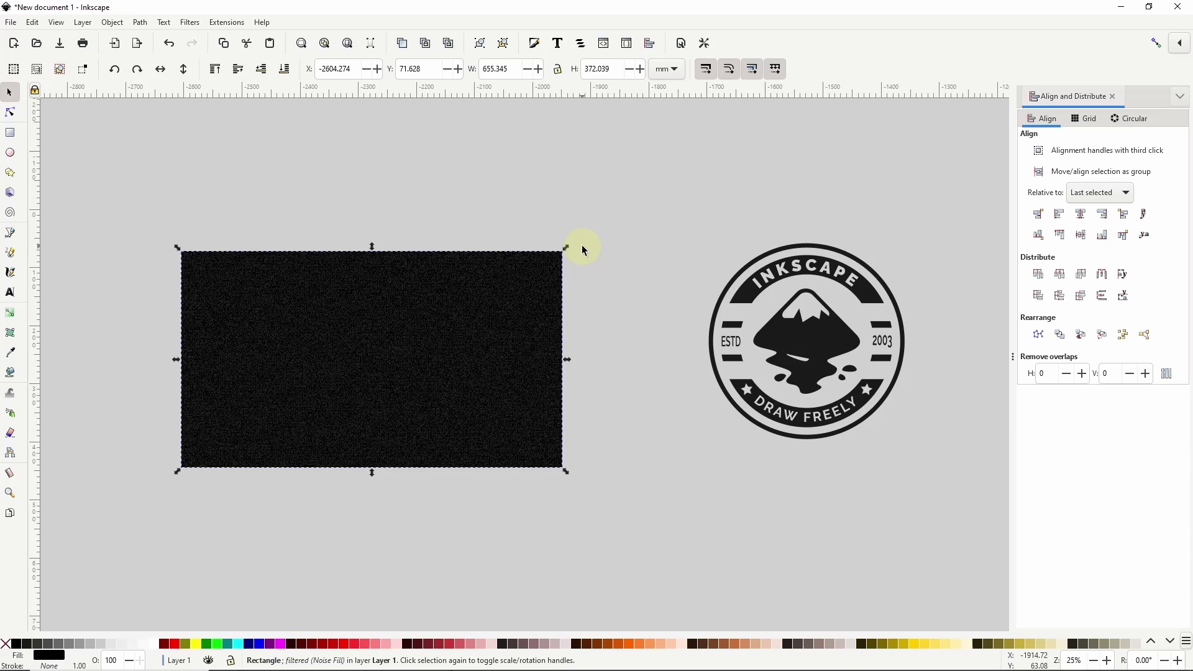
Give the noise rectangle a linear gradient fill running diagonally from beyond its upper-right corner to beyond its lower-left corner.
{"action": "left_click", "coordinate": [534, 44]}
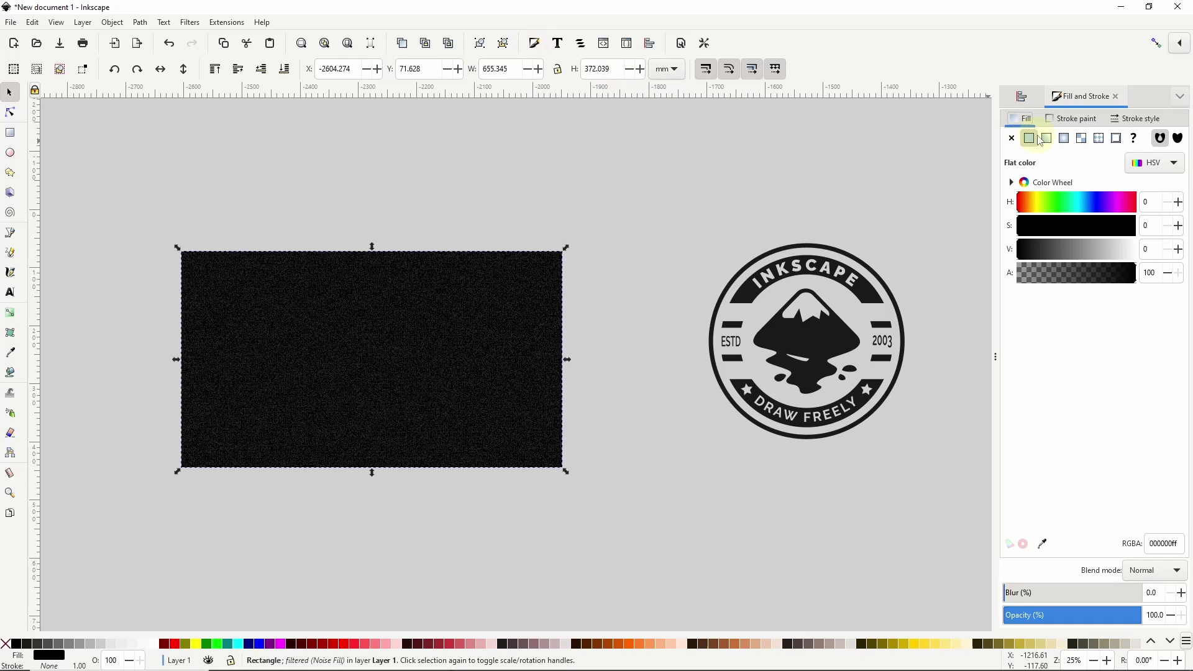
{"action": "left_click", "coordinate": [1047, 139]}
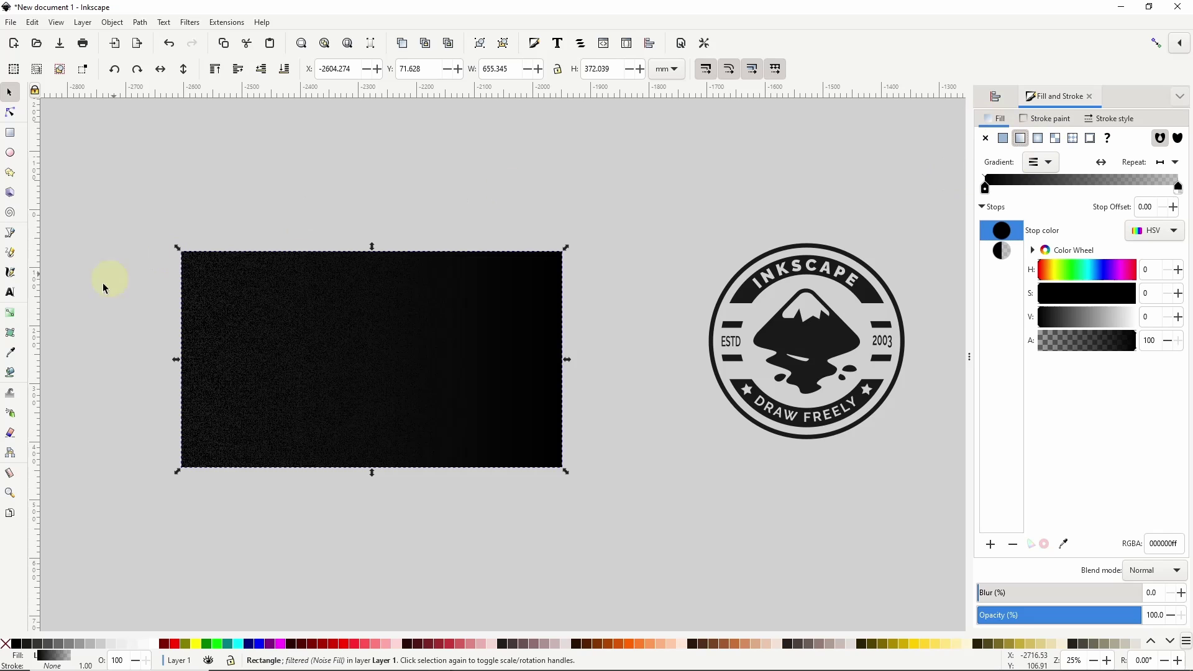
{"action": "left_click", "coordinate": [10, 313]}
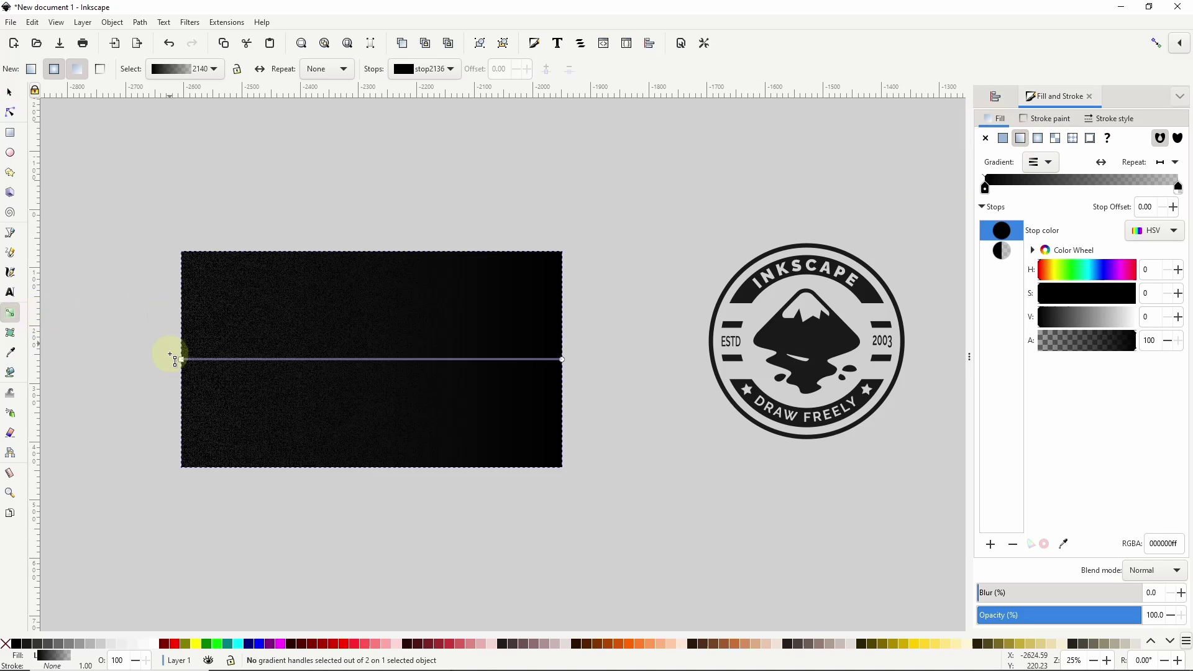
{"action": "left_click_drag", "start_coordinate": [181, 359], "coordinate": [587, 230]}
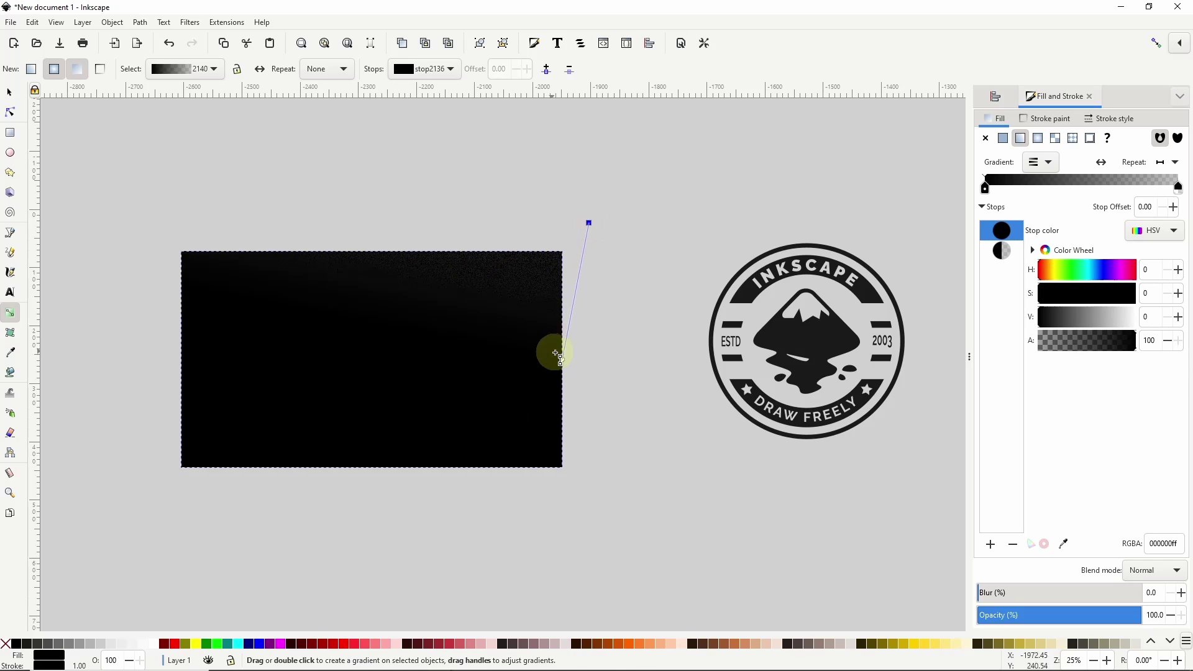
{"action": "left_click_drag", "start_coordinate": [561, 360], "coordinate": [103, 550]}
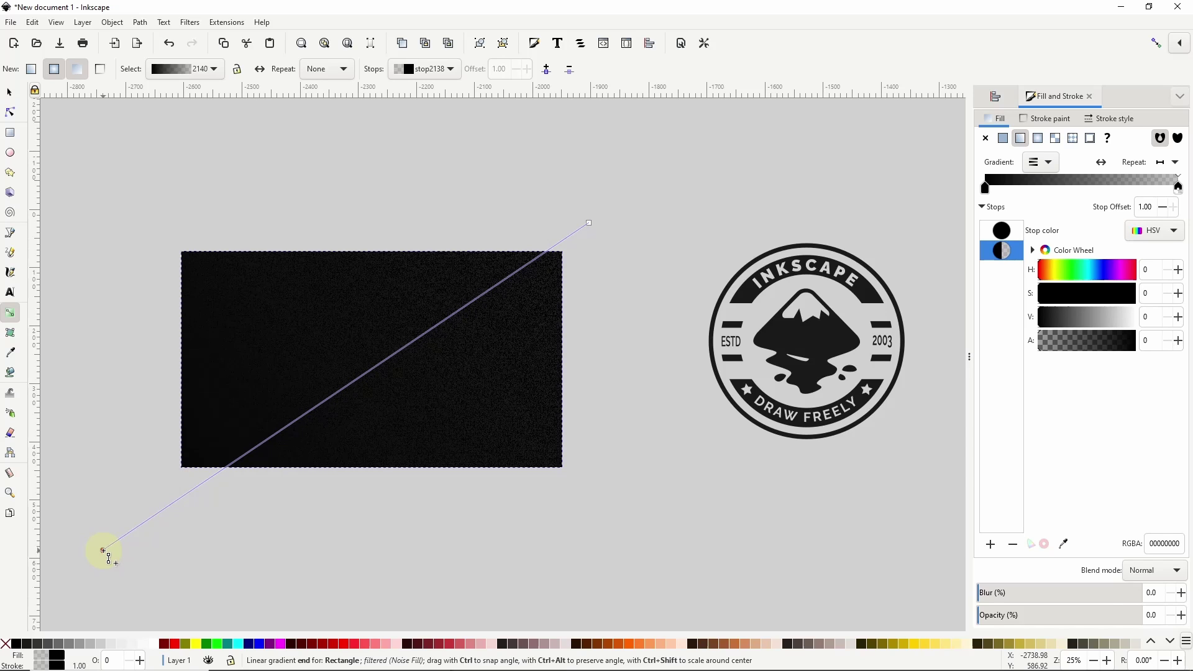
{"action": "left_click_drag", "start_coordinate": [103, 550], "coordinate": [104, 550]}
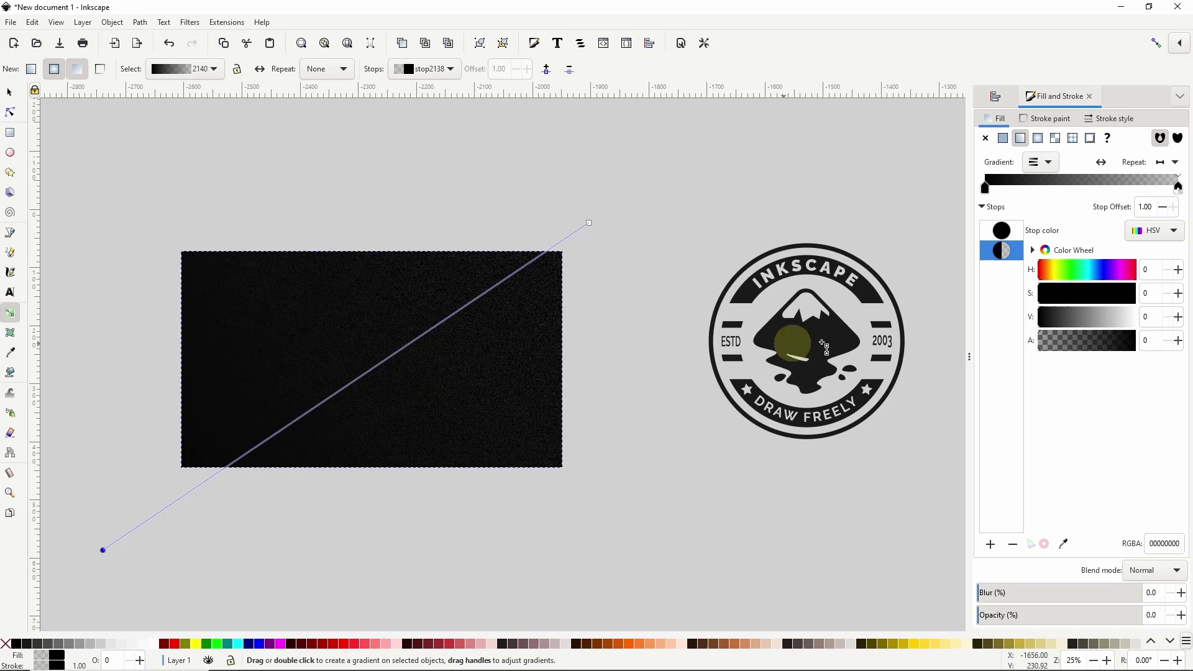
Change both gradient stops of the noise rectangle to white, keeping the end stop transparent.
{"action": "left_click_drag", "start_coordinate": [1047, 320], "coordinate": [1158, 313]}
{"action": "left_click", "coordinate": [1002, 231]}
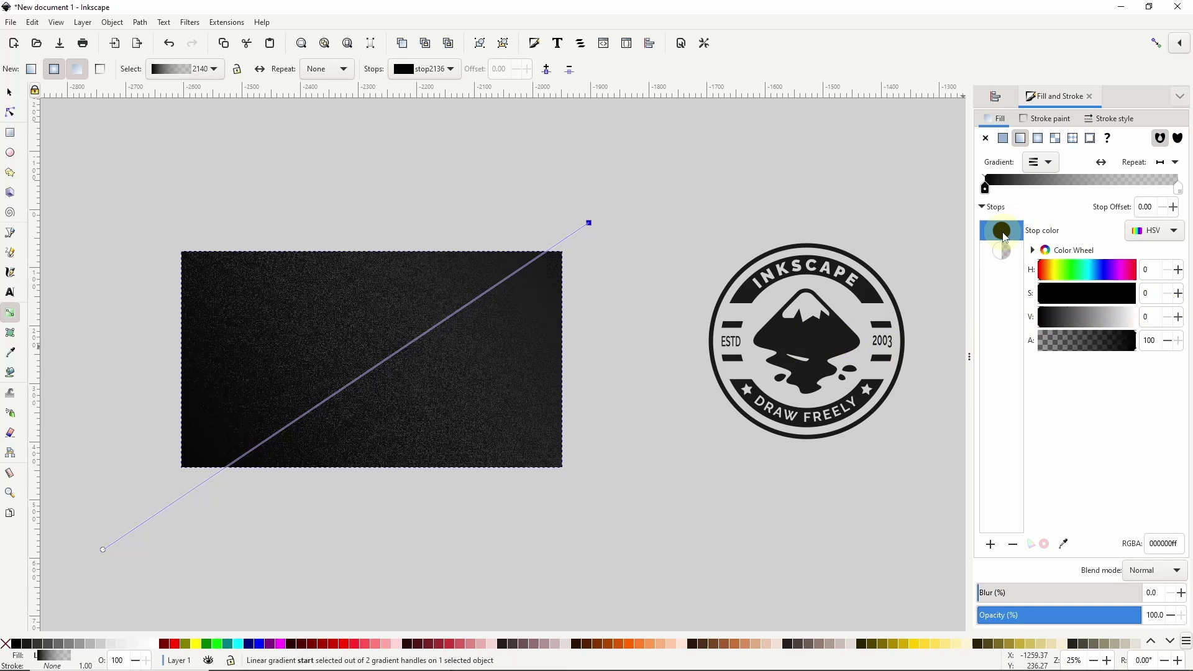
{"action": "left_click", "coordinate": [1097, 317]}
{"action": "left_click_drag", "start_coordinate": [1111, 314], "coordinate": [1149, 313]}
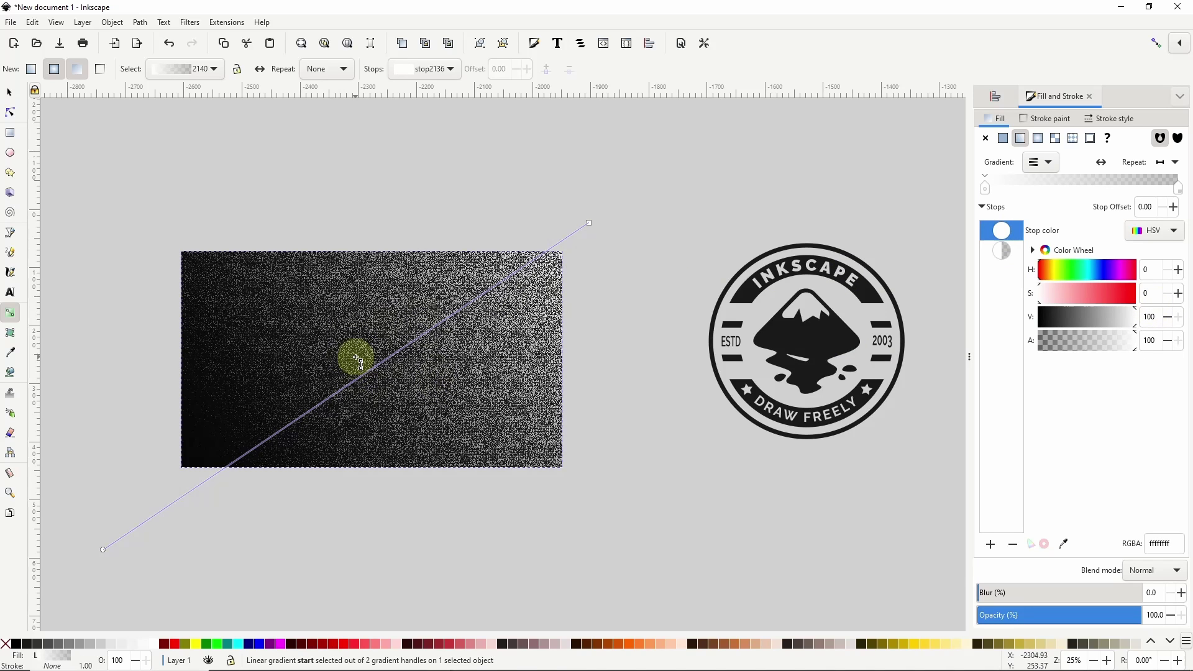
Lower the noise rectangle's opacity to 16%.
{"action": "left_click", "coordinate": [9, 92]}
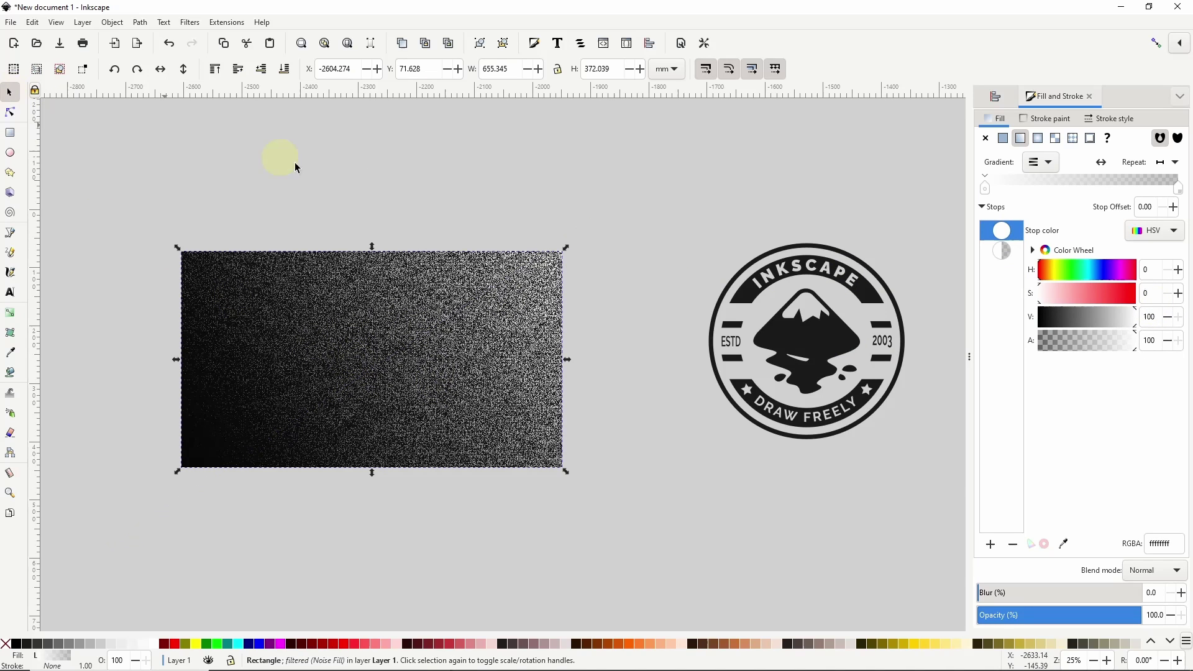
{"action": "left_click", "coordinate": [1039, 615]}
{"action": "left_click_drag", "start_coordinate": [1039, 615], "coordinate": [999, 616]}
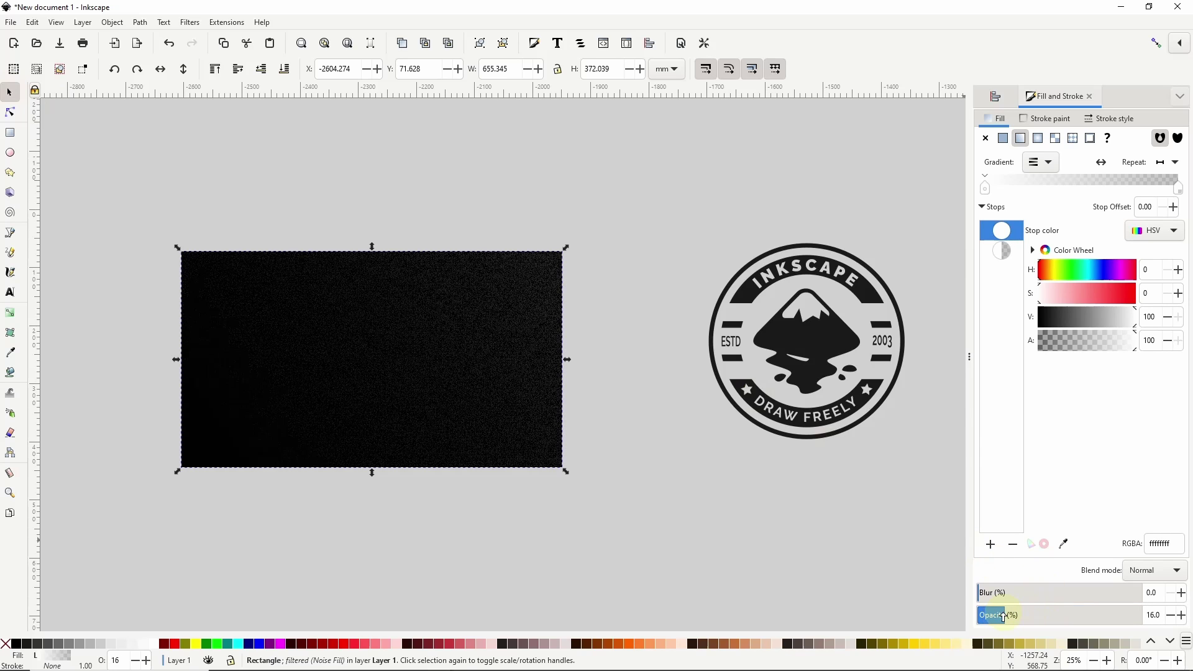
Duplicate the badge and centre the copy horizontally and vertically on the noise rectangle.
{"action": "left_click", "coordinate": [857, 410]}
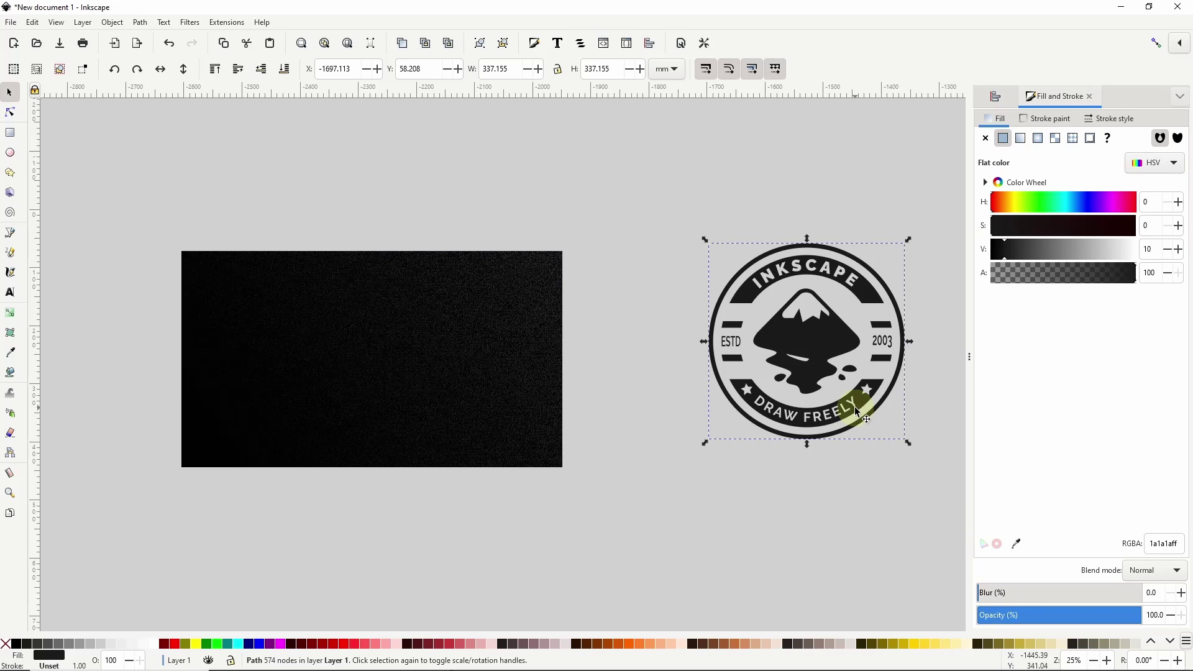
{"action": "key", "text": "ctrl+d"}
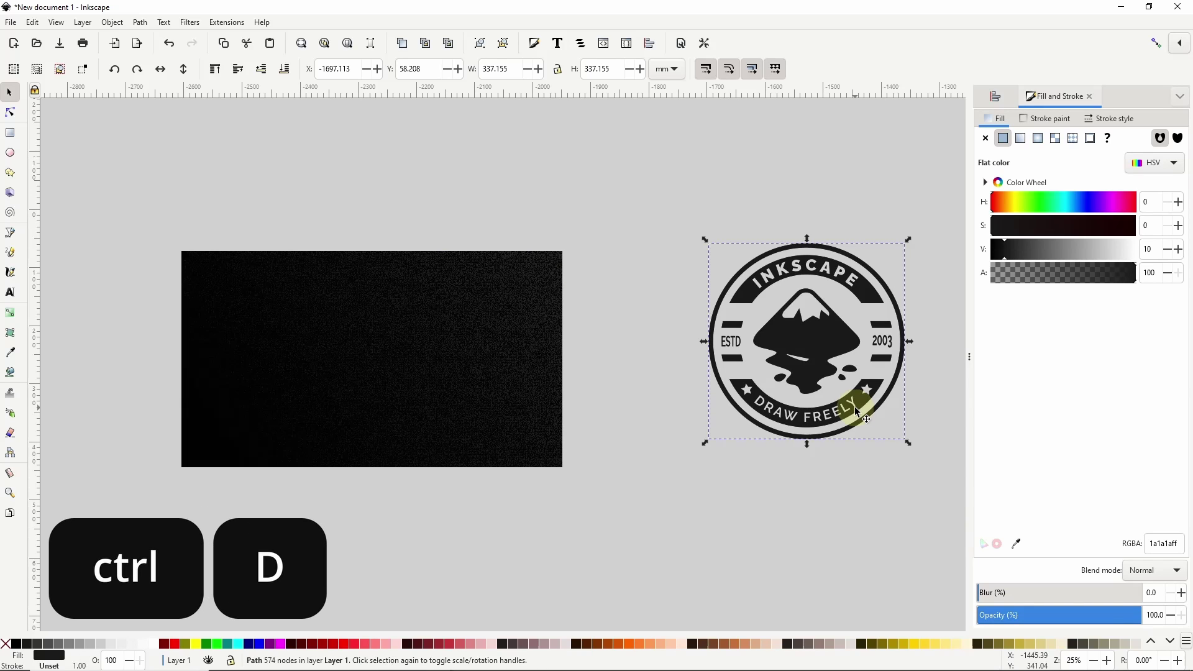
{"action": "left_click", "coordinate": [462, 344], "text": "shift"}
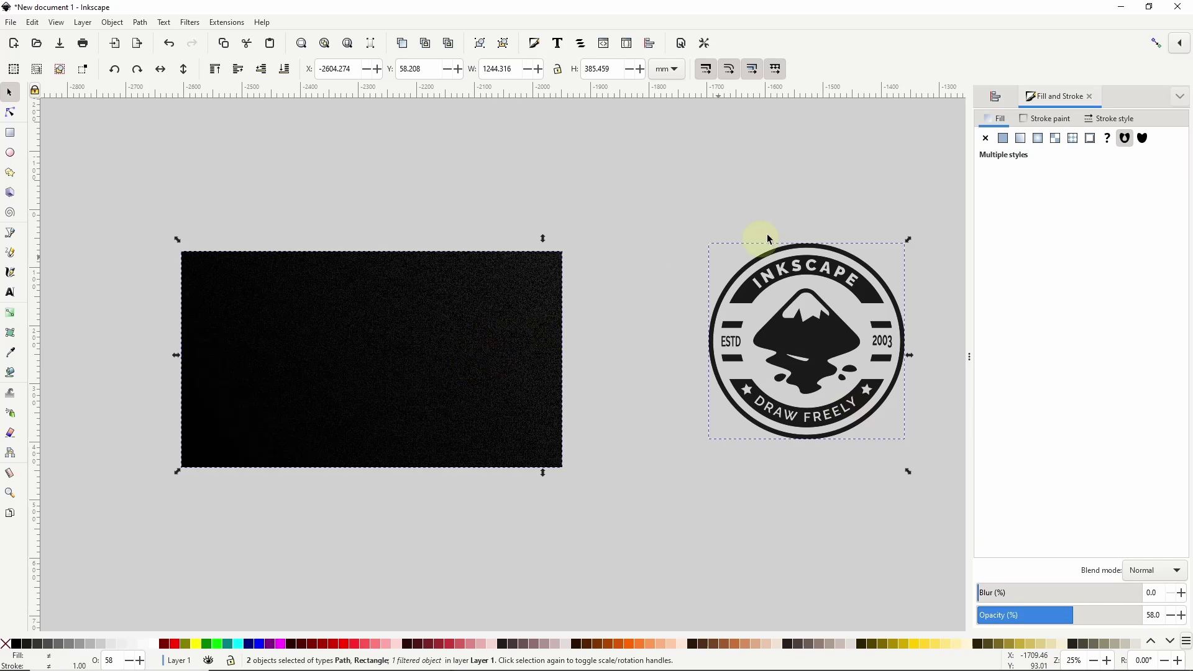
{"action": "left_click", "coordinate": [1001, 100]}
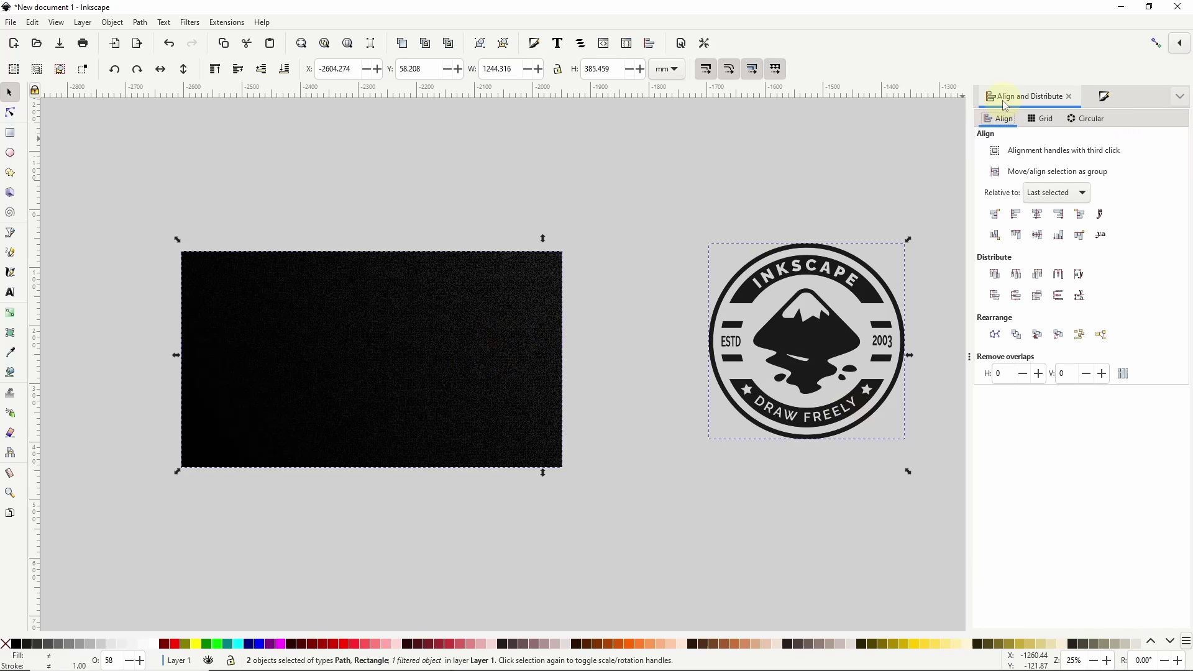
{"action": "left_click", "coordinate": [1037, 214]}
{"action": "left_click", "coordinate": [1037, 235]}
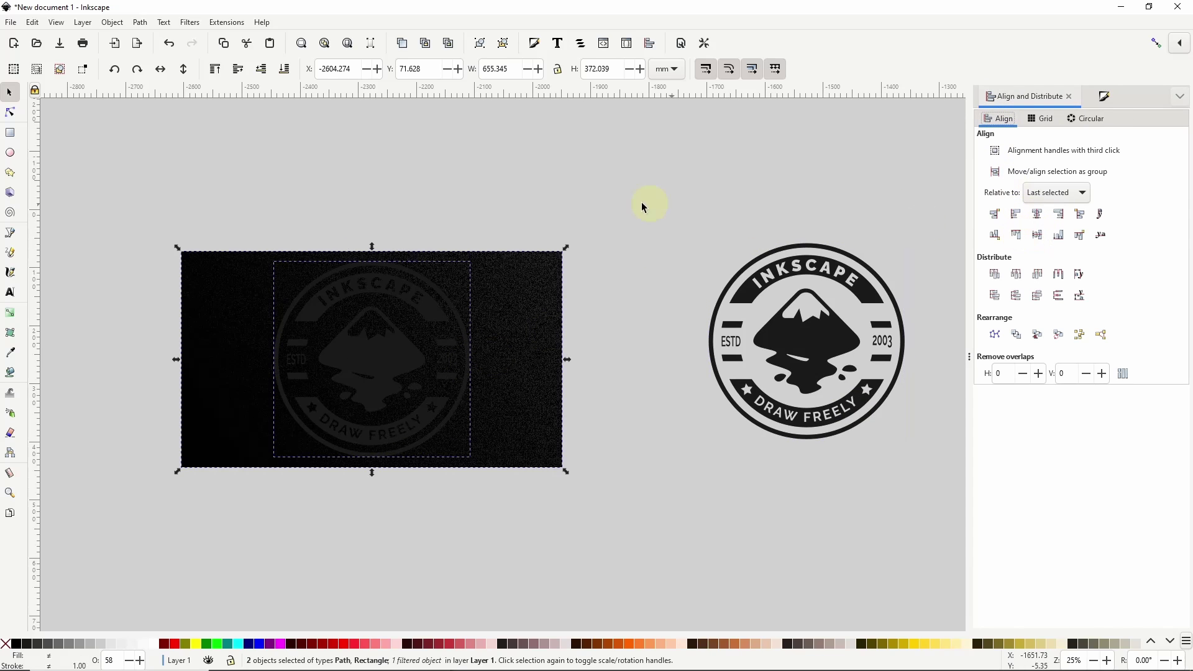
Give the badge copy on the rectangle a linear gradient fill with a pale yellow start stop, f4f4b2ff.
{"action": "left_click", "coordinate": [441, 302]}
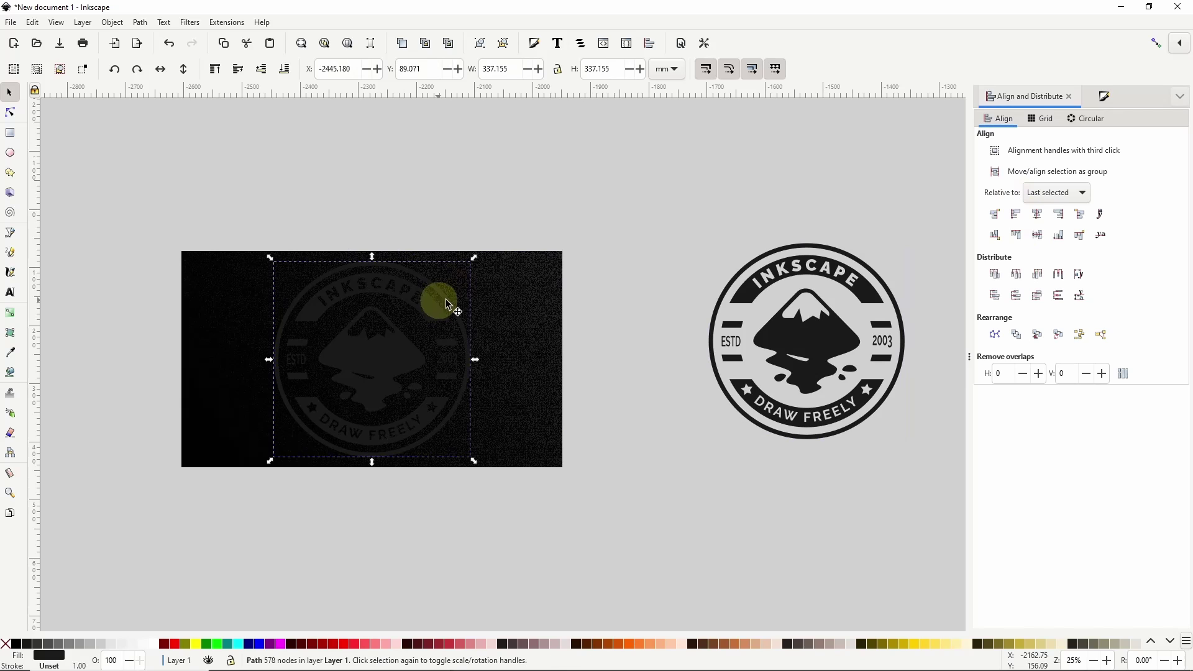
{"action": "left_click", "coordinate": [1103, 96]}
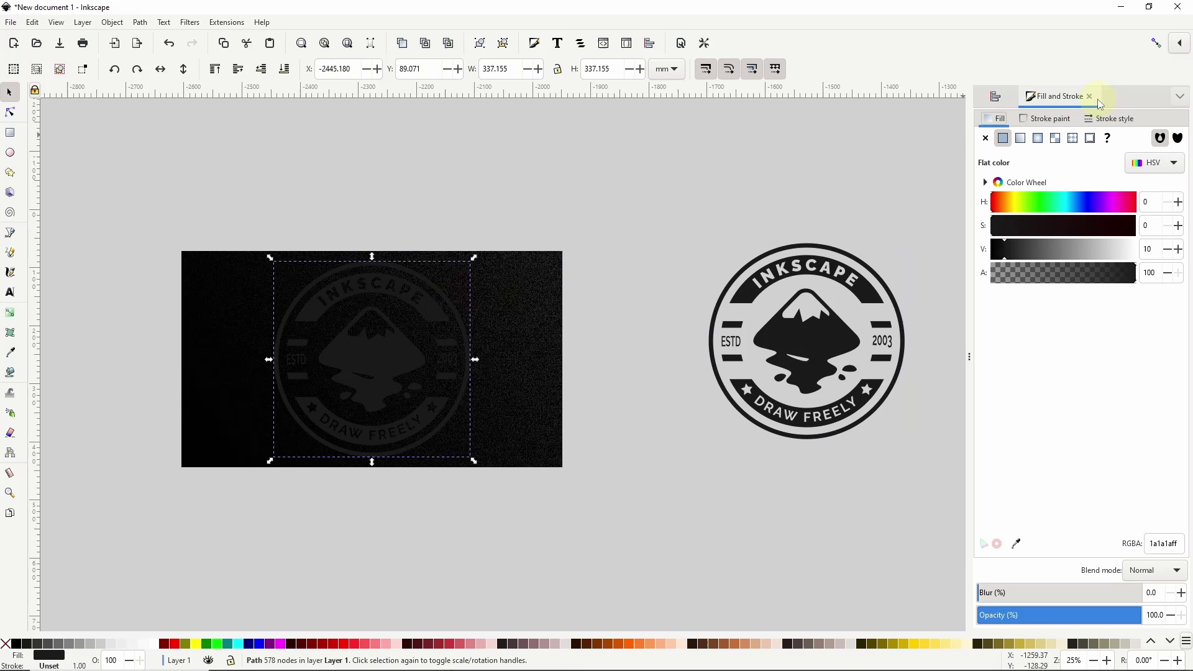
{"action": "left_click", "coordinate": [1022, 143]}
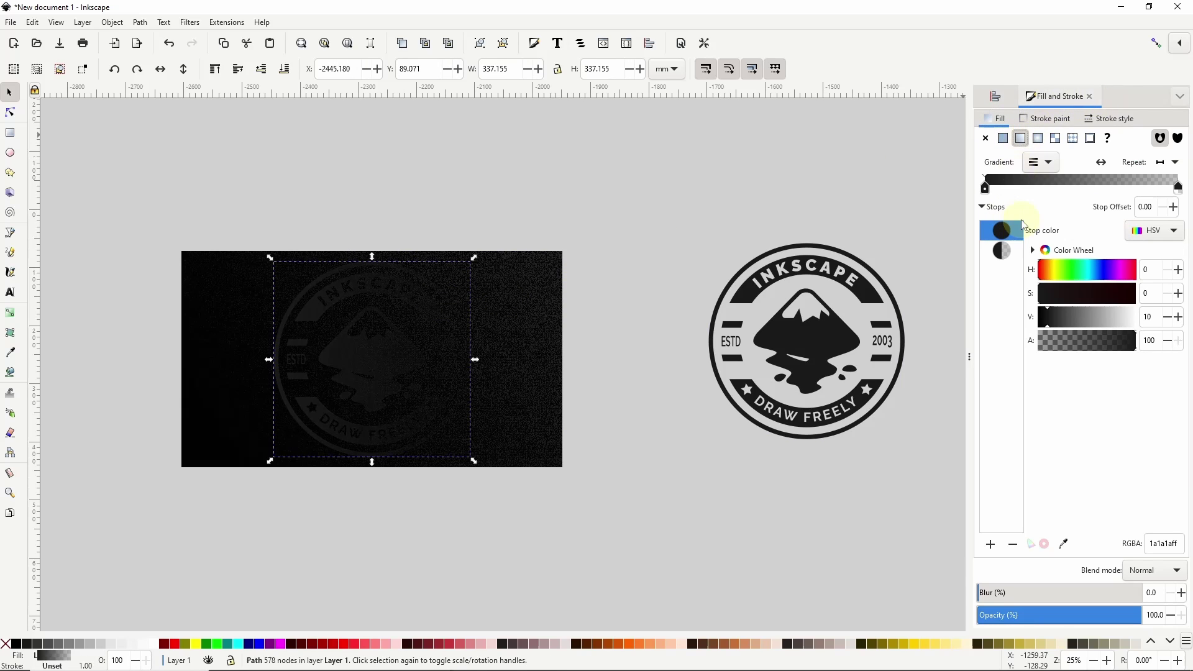
{"action": "left_click", "coordinate": [1053, 267]}
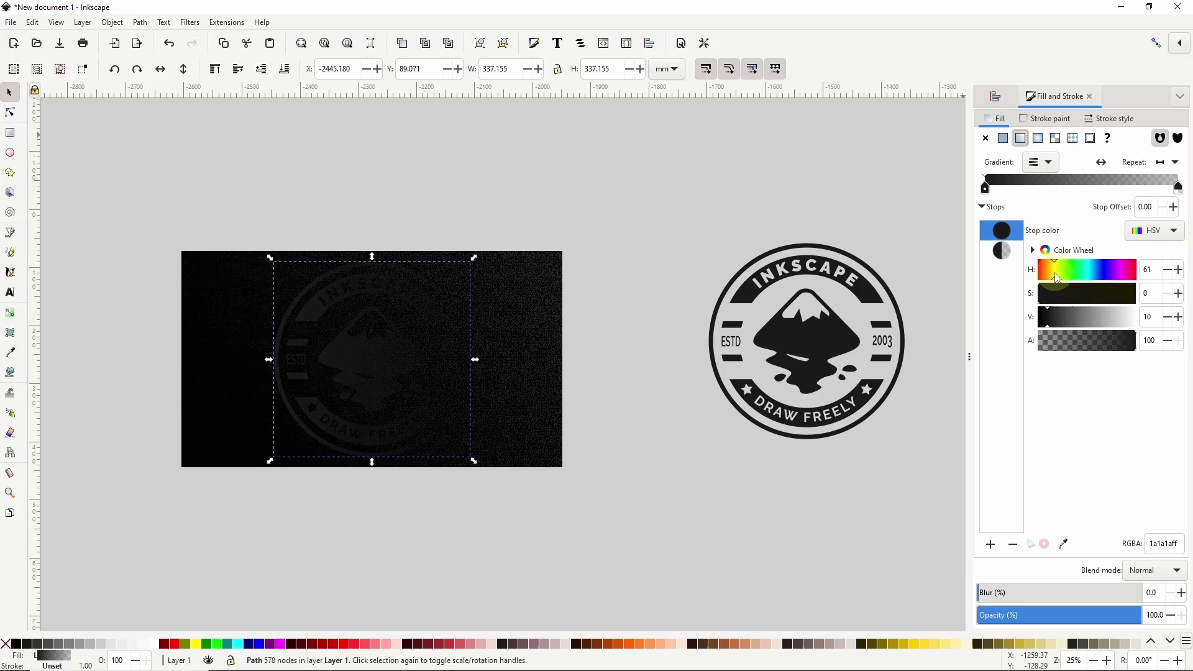
{"action": "left_click_drag", "start_coordinate": [1077, 291], "coordinate": [1131, 319]}
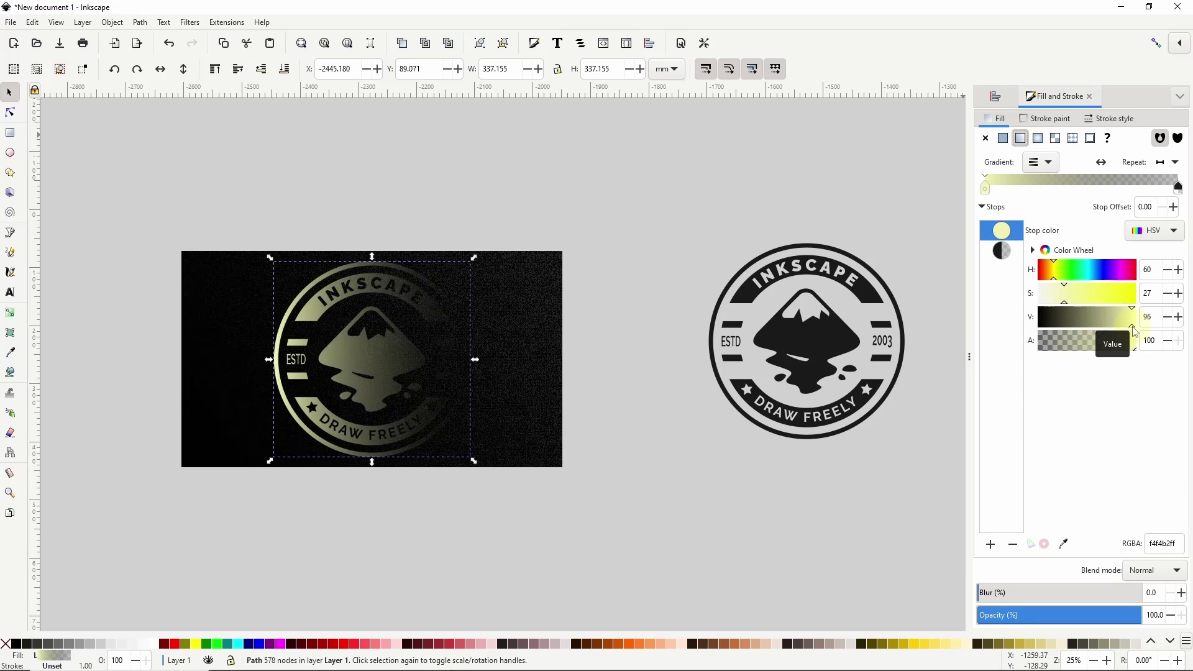
Make the end stop of the badge copy's gradient fully opaque and recolour it golden brown, b47539ff.
{"action": "left_click", "coordinate": [1001, 251]}
{"action": "left_click_drag", "start_coordinate": [1053, 340], "coordinate": [1138, 341]}
{"action": "left_click", "coordinate": [1047, 271]}
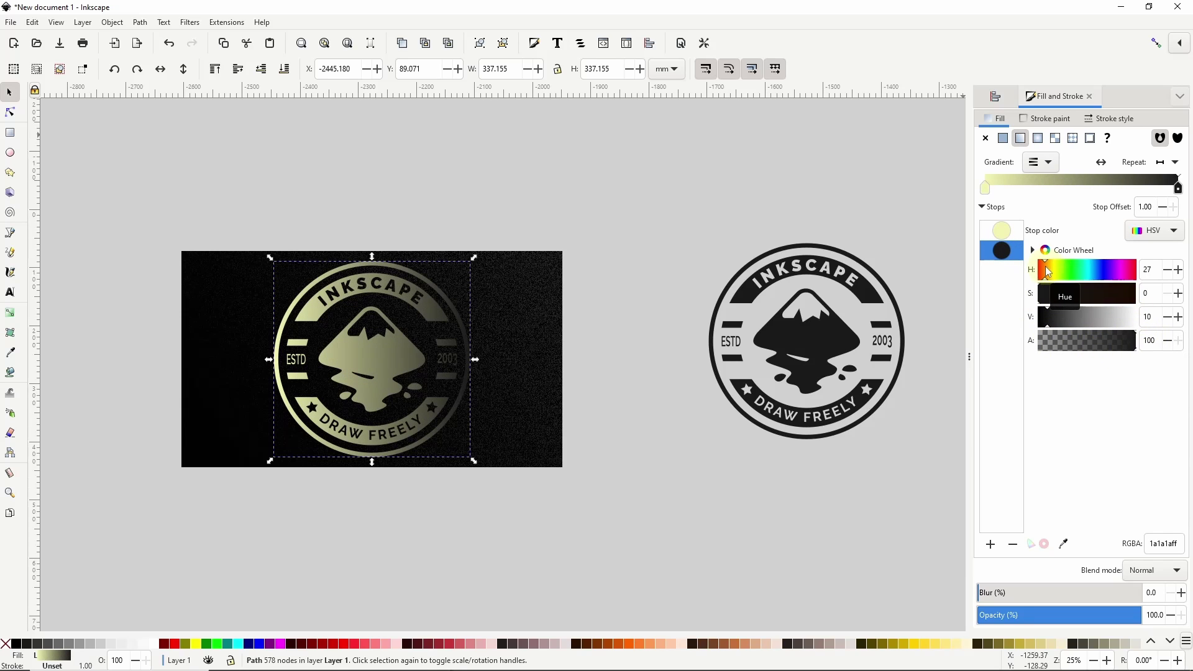
{"action": "left_click", "coordinate": [1050, 277]}
{"action": "left_click_drag", "start_coordinate": [1056, 295], "coordinate": [1107, 318]}
{"action": "left_click", "coordinate": [1047, 276]}
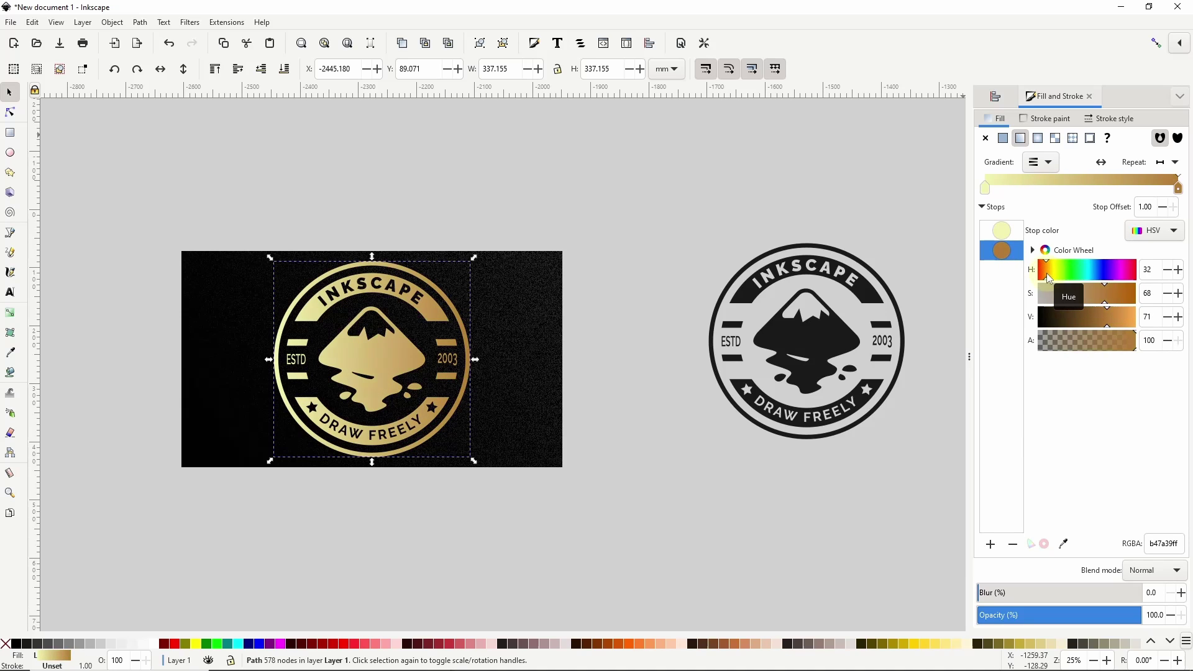
Reorient the badge copy's gradient diagonally, from pale yellow at its upper right to golden brown at its lower left.
{"action": "left_click", "coordinate": [16, 312]}
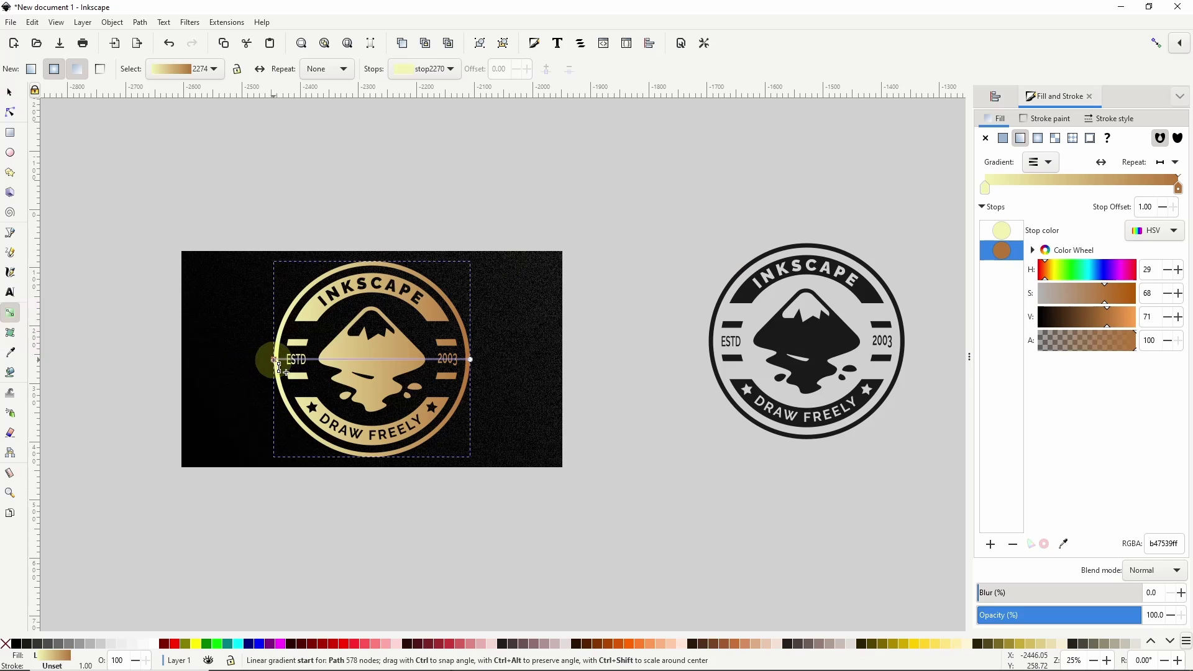
{"action": "left_click_drag", "start_coordinate": [274, 359], "coordinate": [464, 296]}
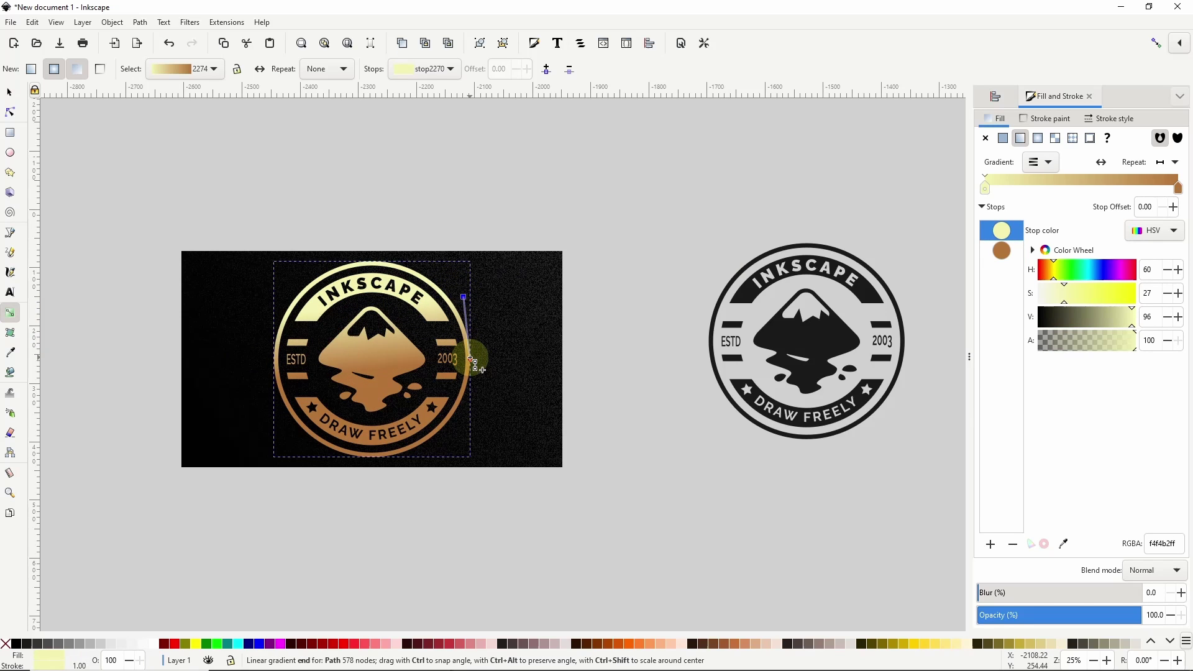
{"action": "mouse_move", "coordinate": [469, 358]}
{"action": "left_mouse_down"}
{"action": "mouse_move", "coordinate": [288, 417]}
{"action": "mouse_move", "coordinate": [299, 445]}
{"action": "left_mouse_up"}
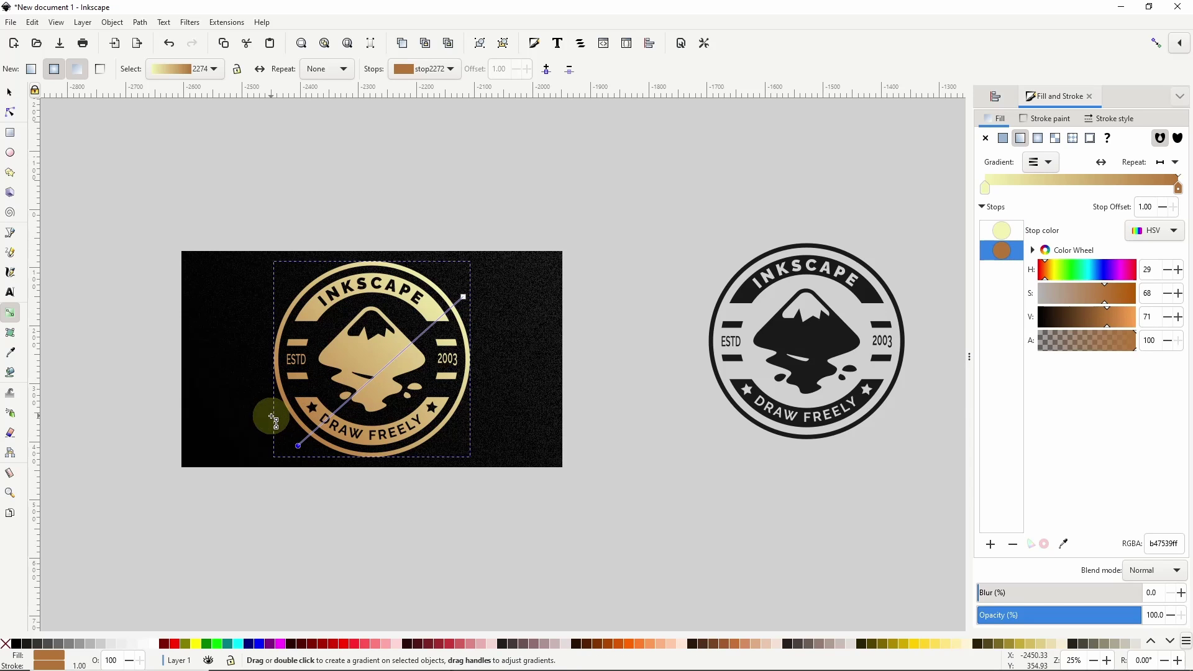
Duplicate the gold badge, fill the duplicate red and lower it one level behind the original.
{"action": "left_click", "coordinate": [5, 95]}
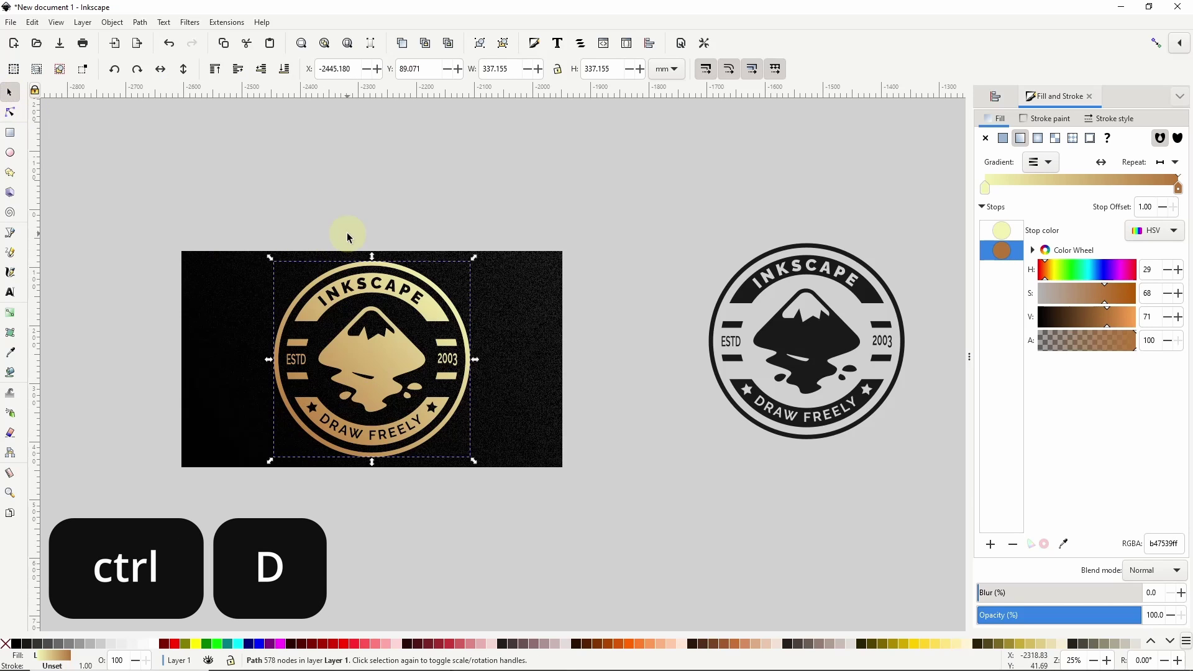
{"action": "left_click", "coordinate": [177, 644]}
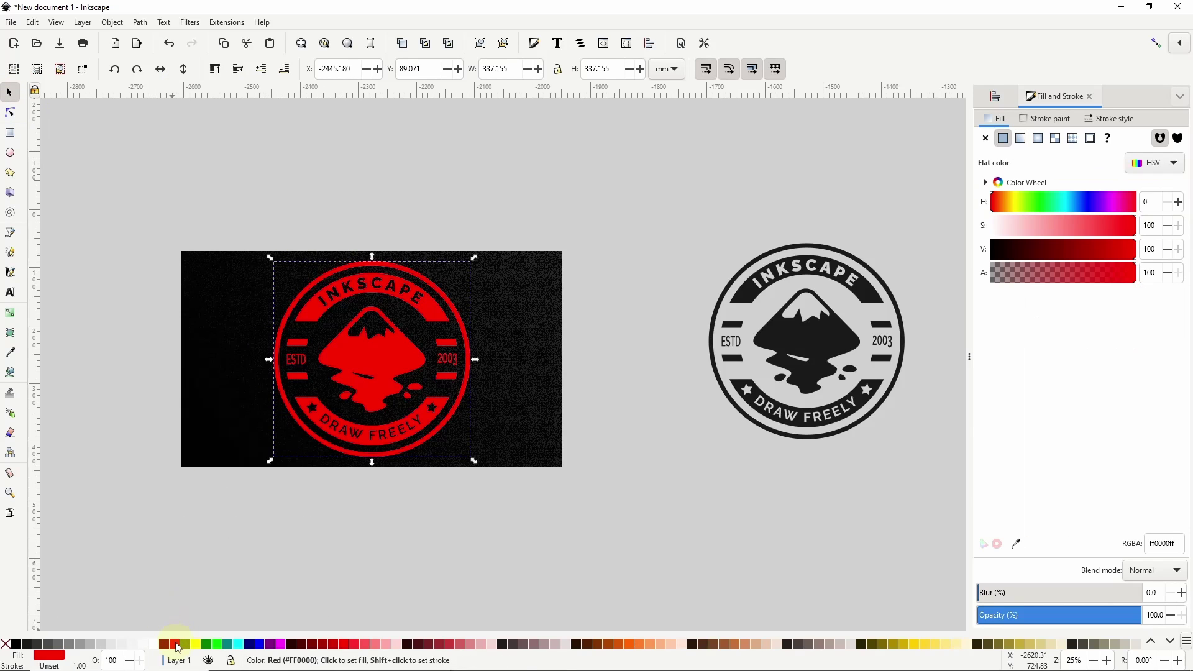
{"action": "left_click", "coordinate": [264, 69]}
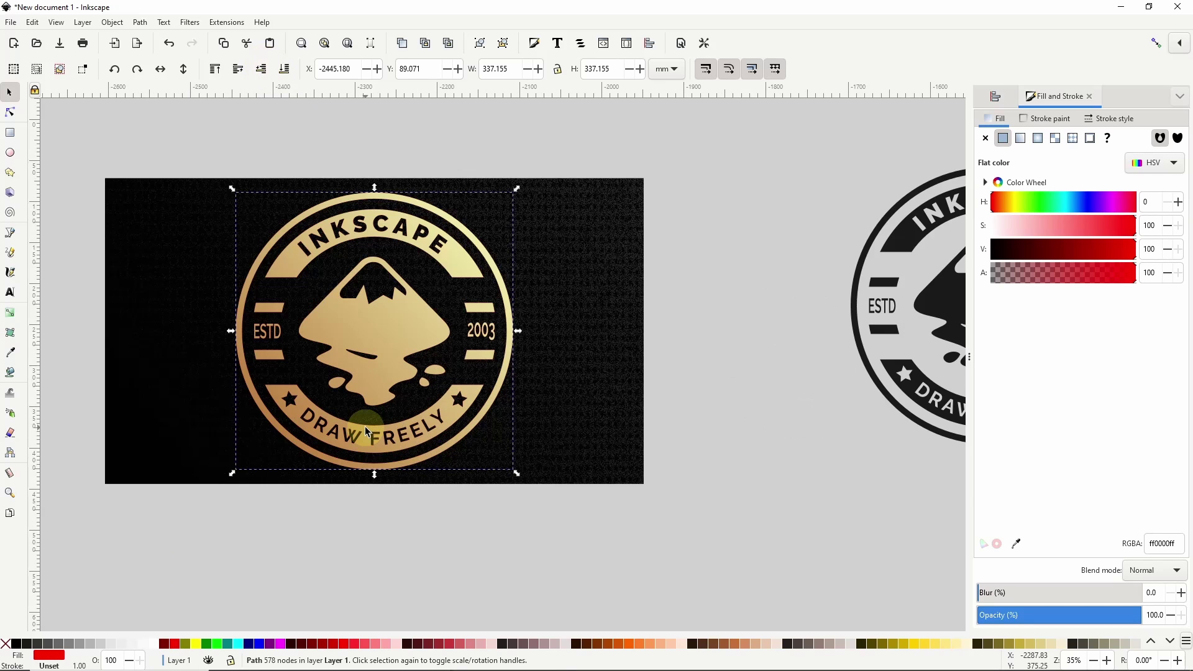
Nudge the red badge slightly left and down so that it is offset as a shadow.
{"action": "scroll", "coordinate": [364, 426], "scroll_direction": "up", "scroll_amount": 2}
{"action": "key", "text": "Left"}
{"action": "key", "text": "Left"}
{"action": "key", "text": "Down"}
{"action": "key", "text": "Down"}
{"action": "key", "text": "Down"}
{"action": "key", "text": "Left"}
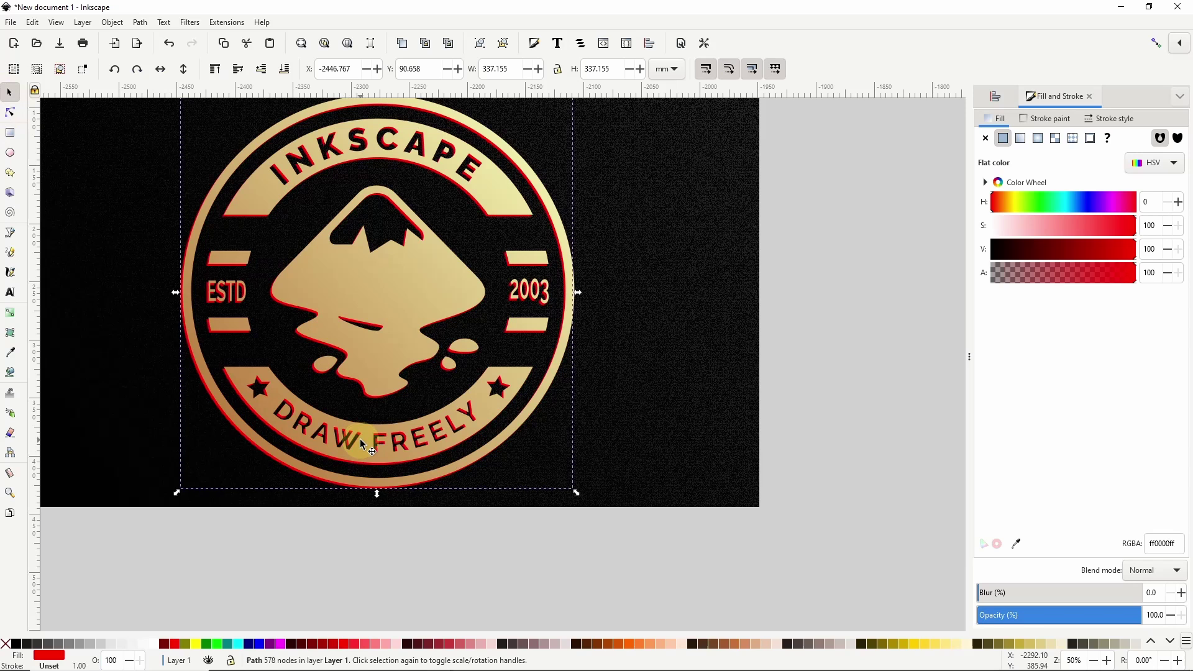
{"action": "key", "text": "Down"}
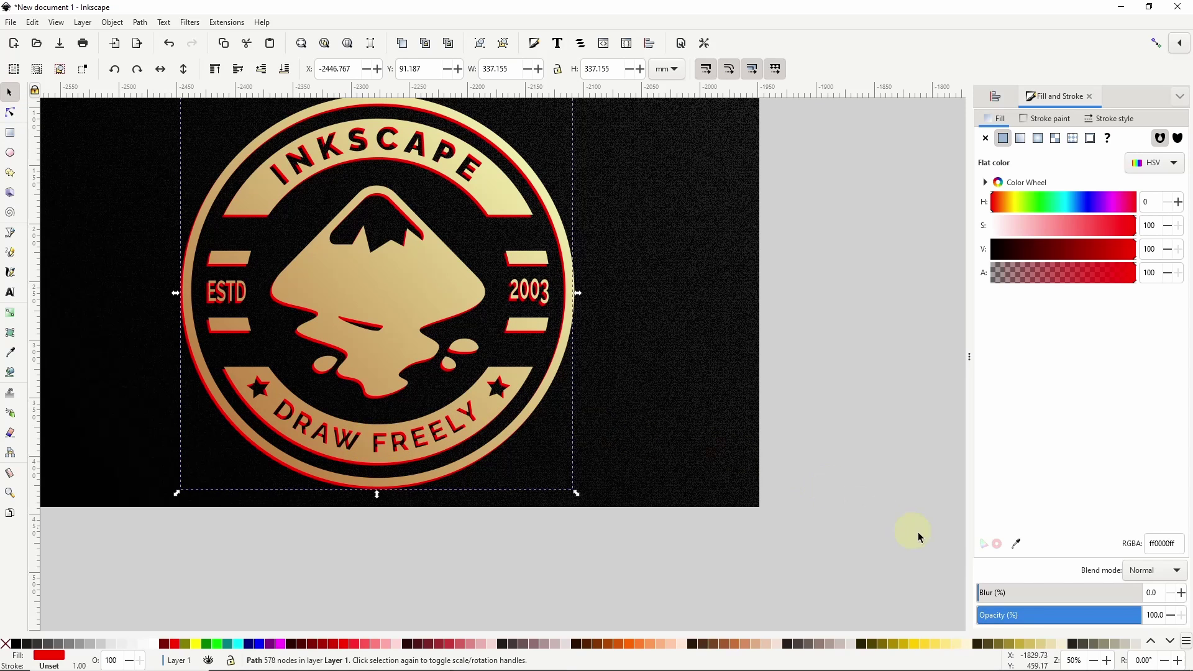
Blur the offset badge by 9.7%, fill it black and deselect it.
{"action": "left_click_drag", "start_coordinate": [979, 595], "coordinate": [994, 598]}
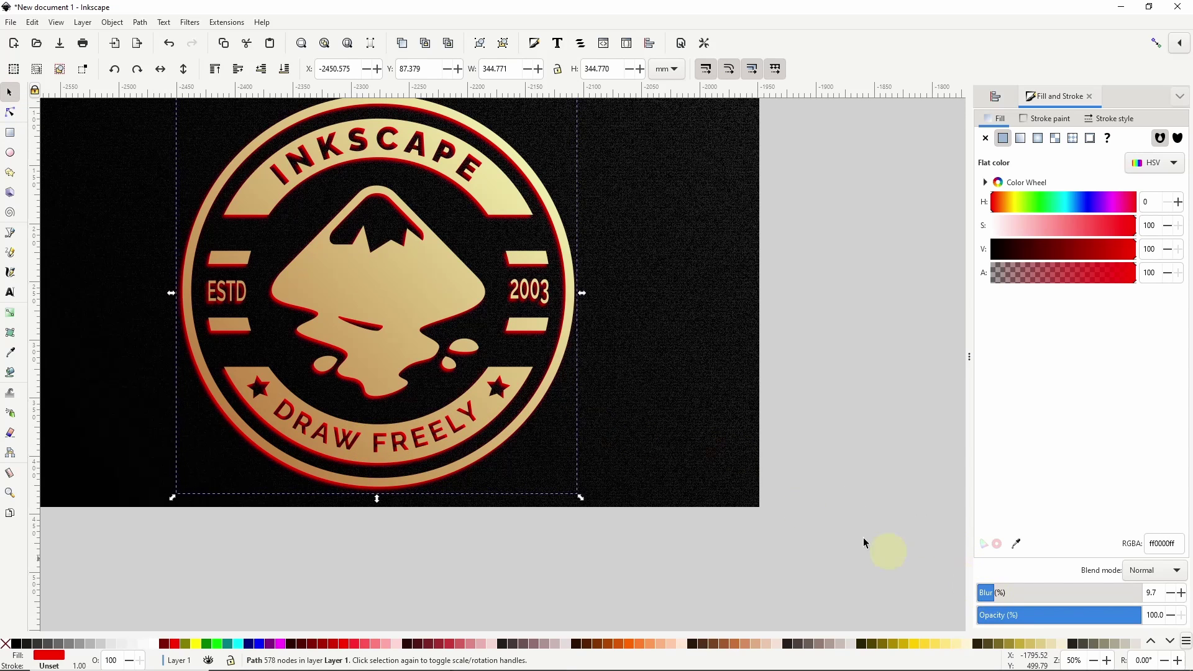
{"action": "left_click", "coordinate": [15, 646]}
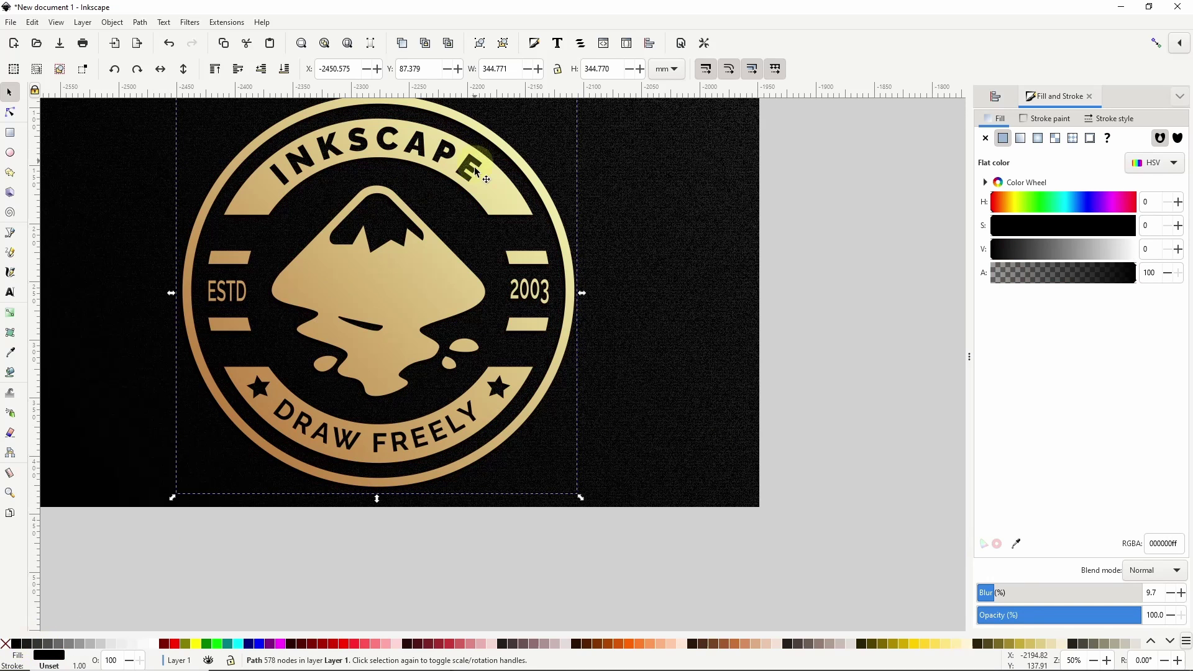
{"action": "scroll", "coordinate": [524, 236], "scroll_direction": "down", "scroll_amount": 2, "text": "ctrl"}
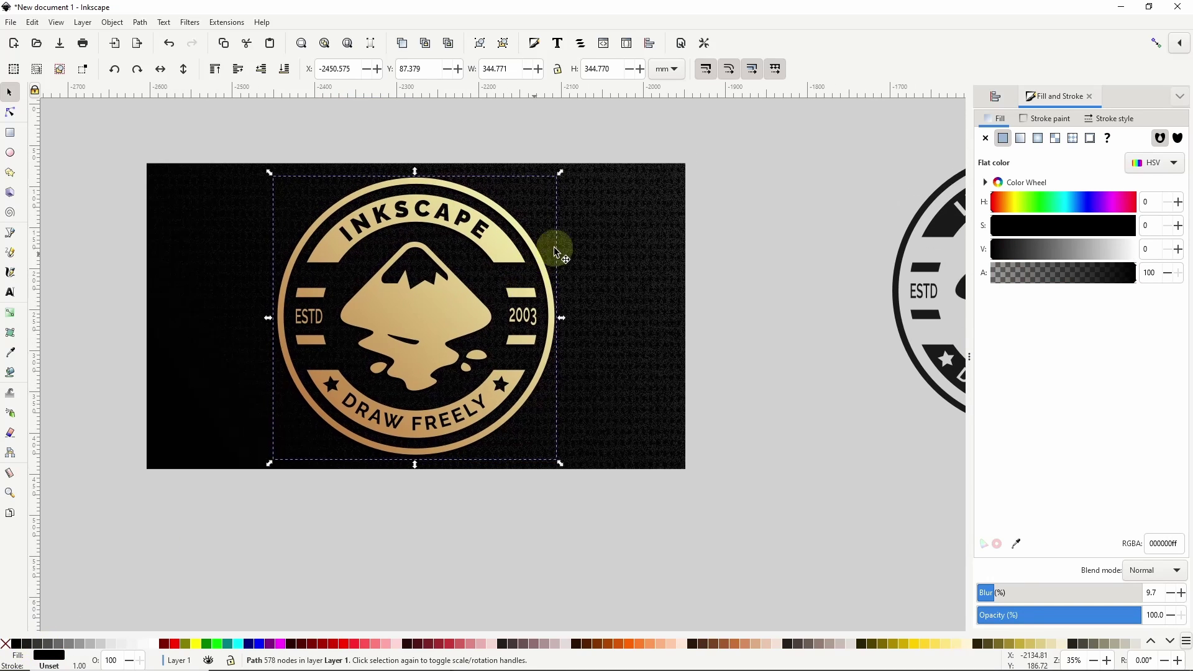
{"action": "left_click", "coordinate": [738, 241]}
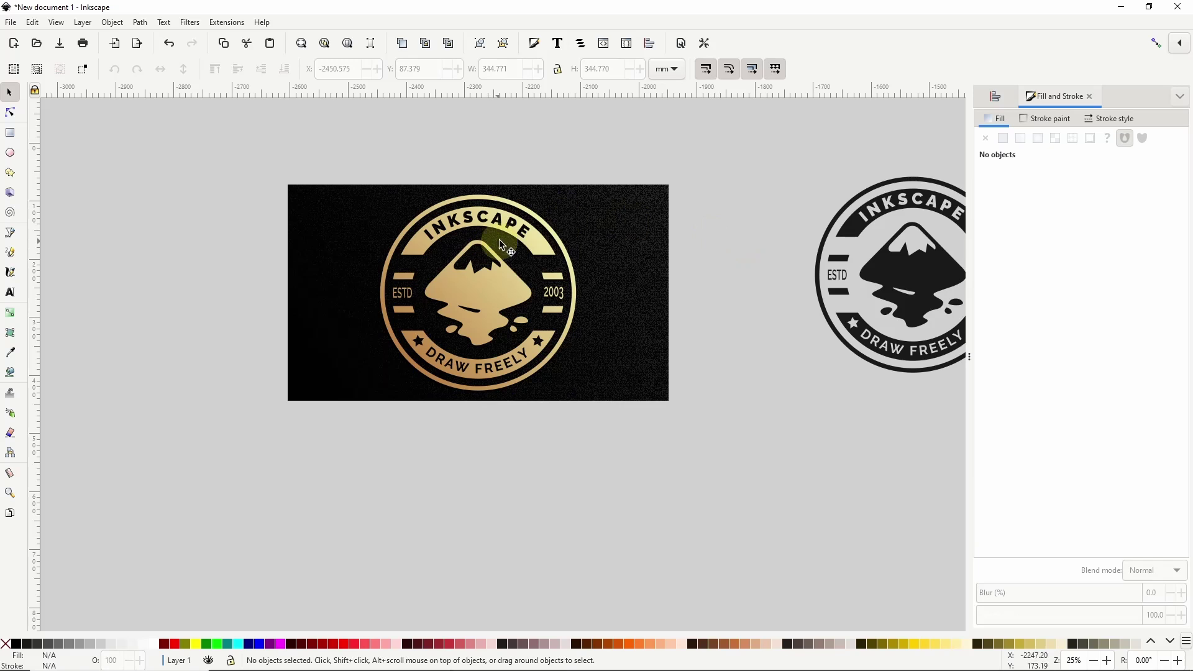
Duplicate the gold gradient badge and apply the Cross Noise B overlay filter to the duplicate.
{"action": "left_click", "coordinate": [535, 238]}
{"action": "key", "text": "ctrl+d"}
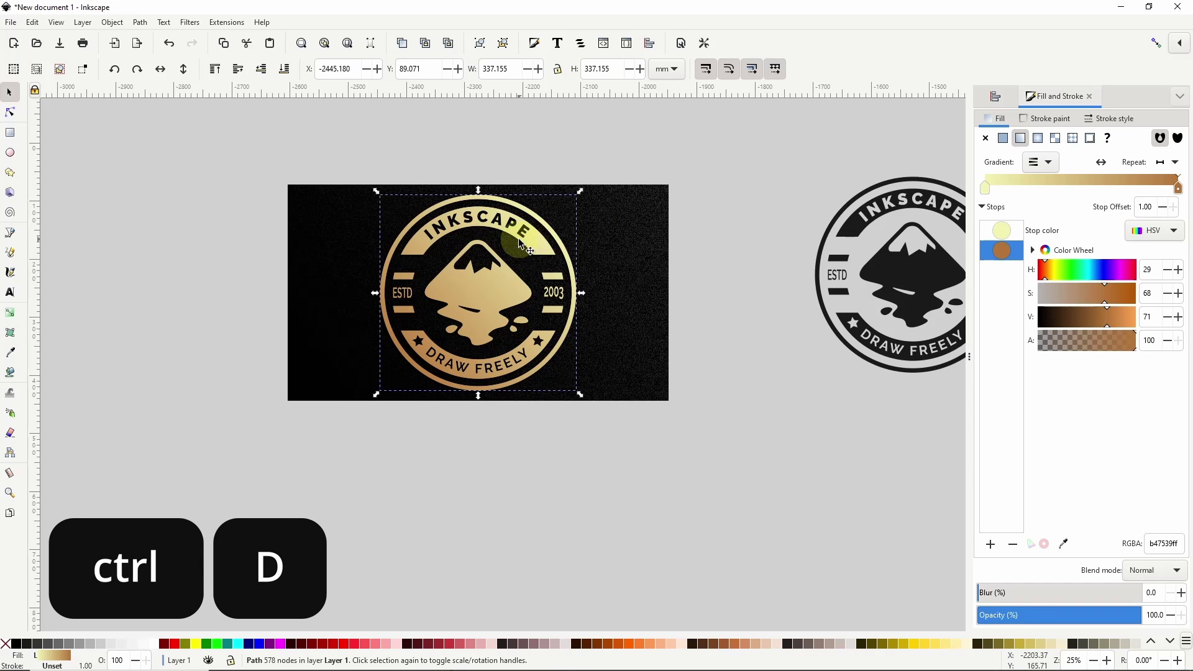
{"action": "left_click", "coordinate": [189, 22]}
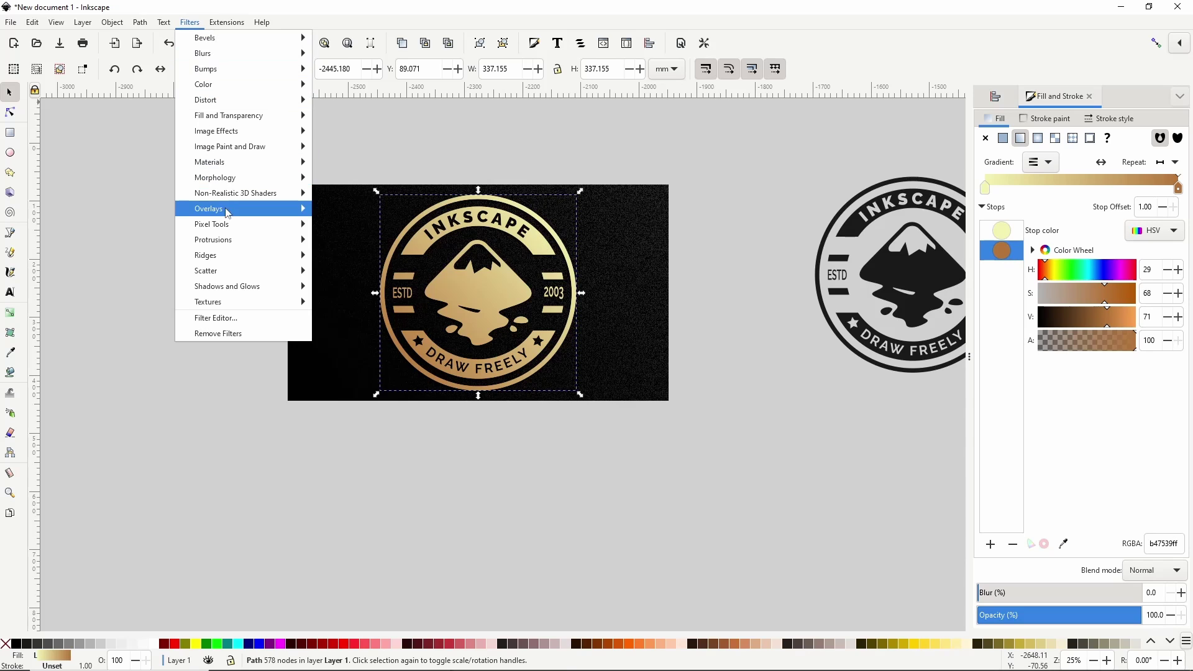
{"action": "mouse_move", "coordinate": [228, 213]}
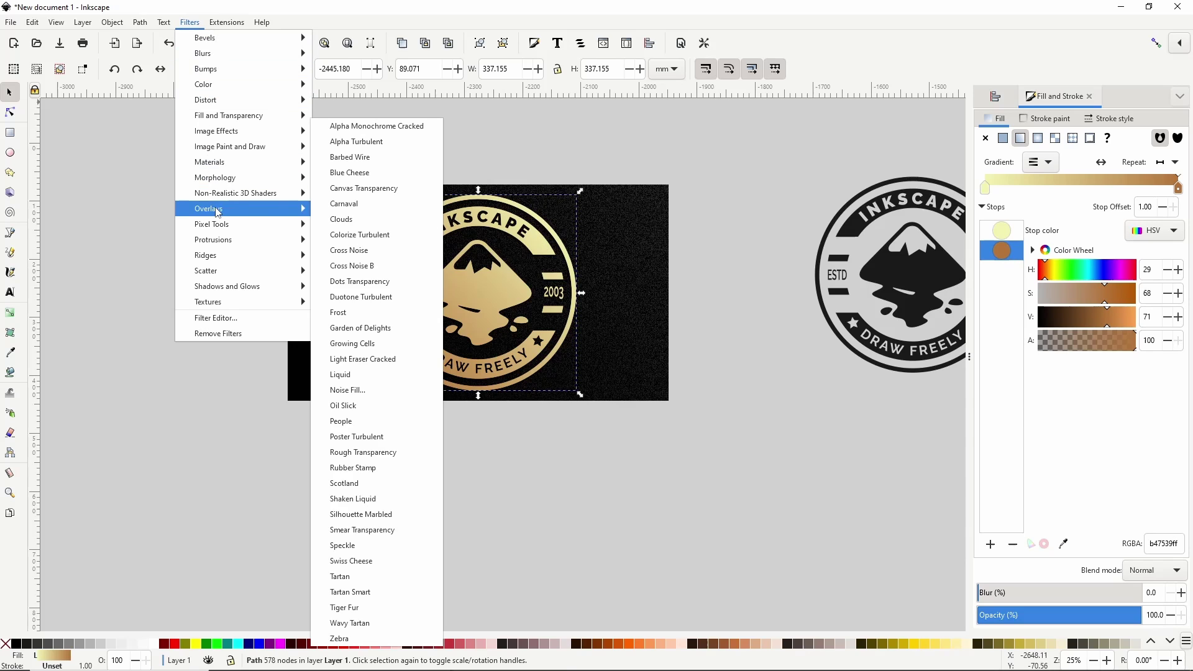
{"action": "left_click", "coordinate": [373, 271]}
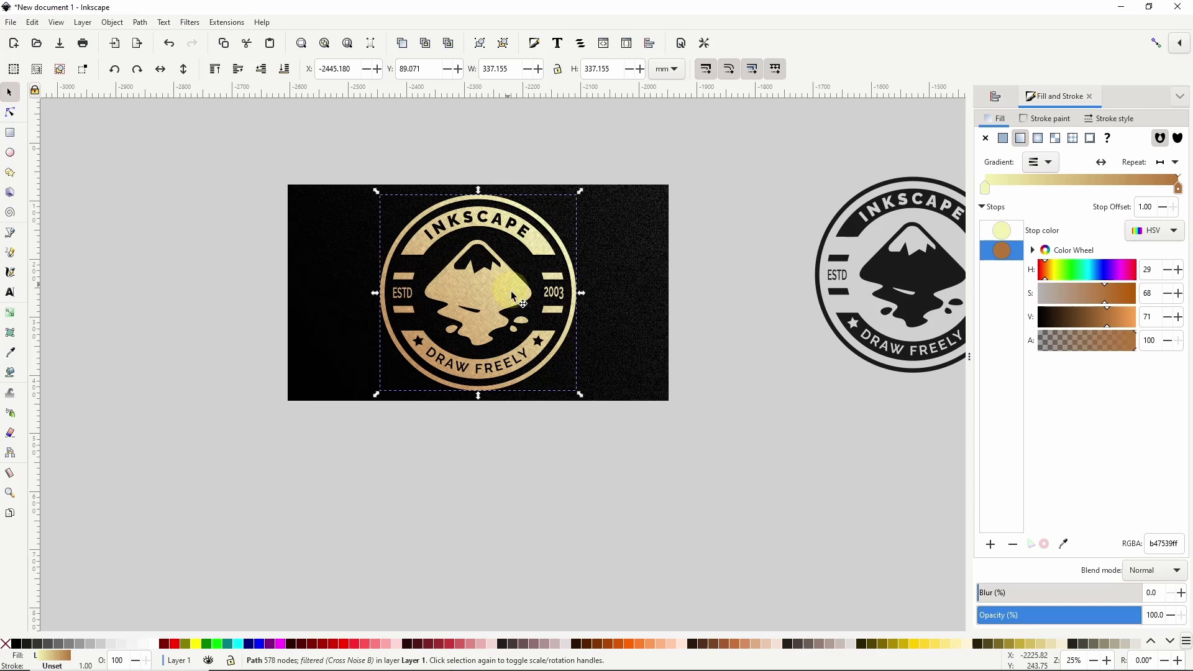
Lower the opacity of the noise-filtered badge to 81.3% and deselect it.
{"action": "left_click_drag", "start_coordinate": [1158, 622], "coordinate": [1120, 620]}
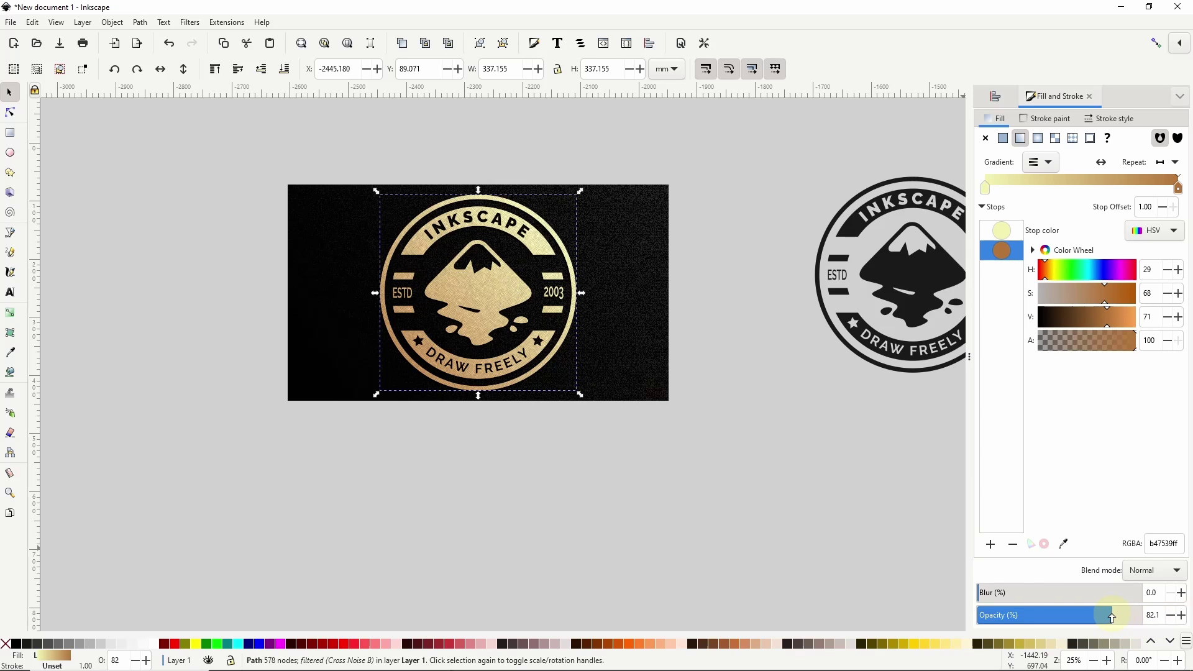
{"action": "left_click", "coordinate": [721, 326]}
{"action": "left_click_drag", "start_coordinate": [721, 326], "coordinate": [652, 341]}
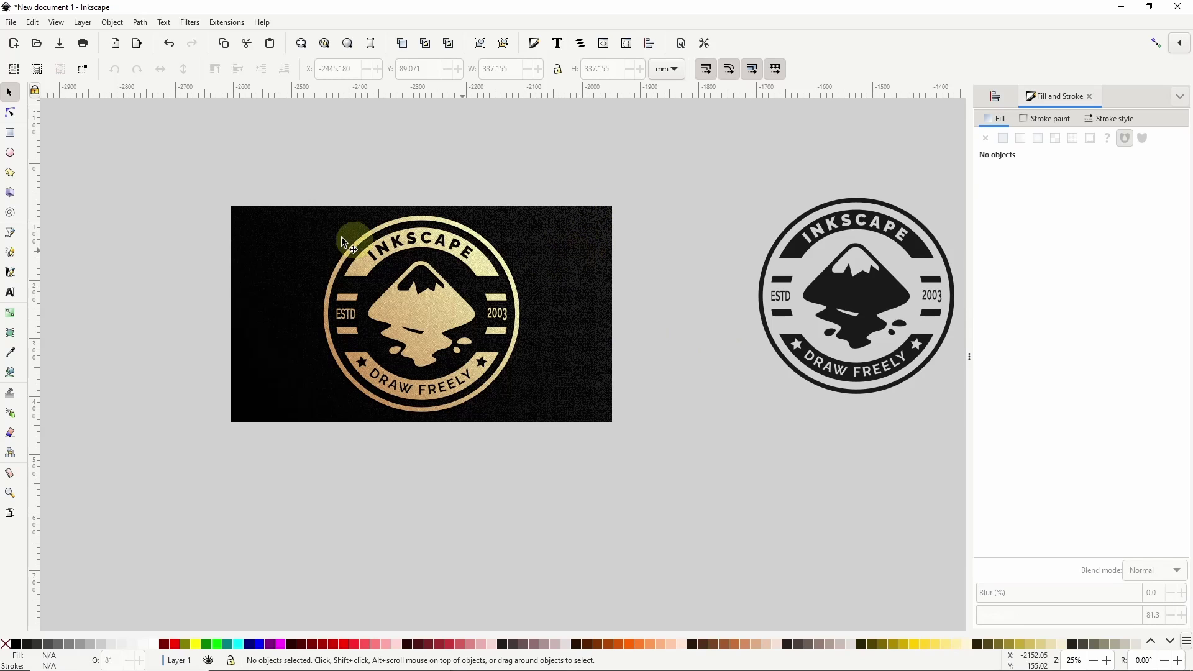
Draw a square about 292 mm wide over the black rectangle's upper-right corner and fill it white.
{"action": "left_click", "coordinate": [10, 132]}
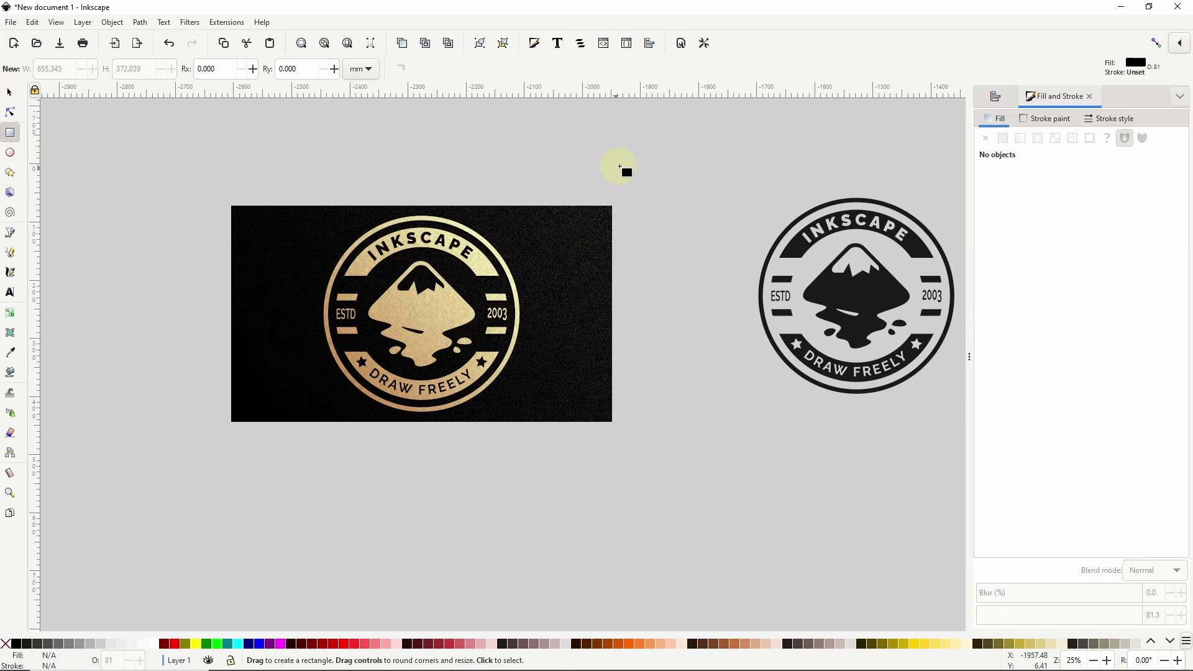
{"action": "mouse_move", "coordinate": [667, 154]}
{"action": "left_mouse_down"}
{"action": "mouse_move", "coordinate": [595, 276]}
{"action": "mouse_move", "coordinate": [498, 324]}
{"action": "left_mouse_up"}
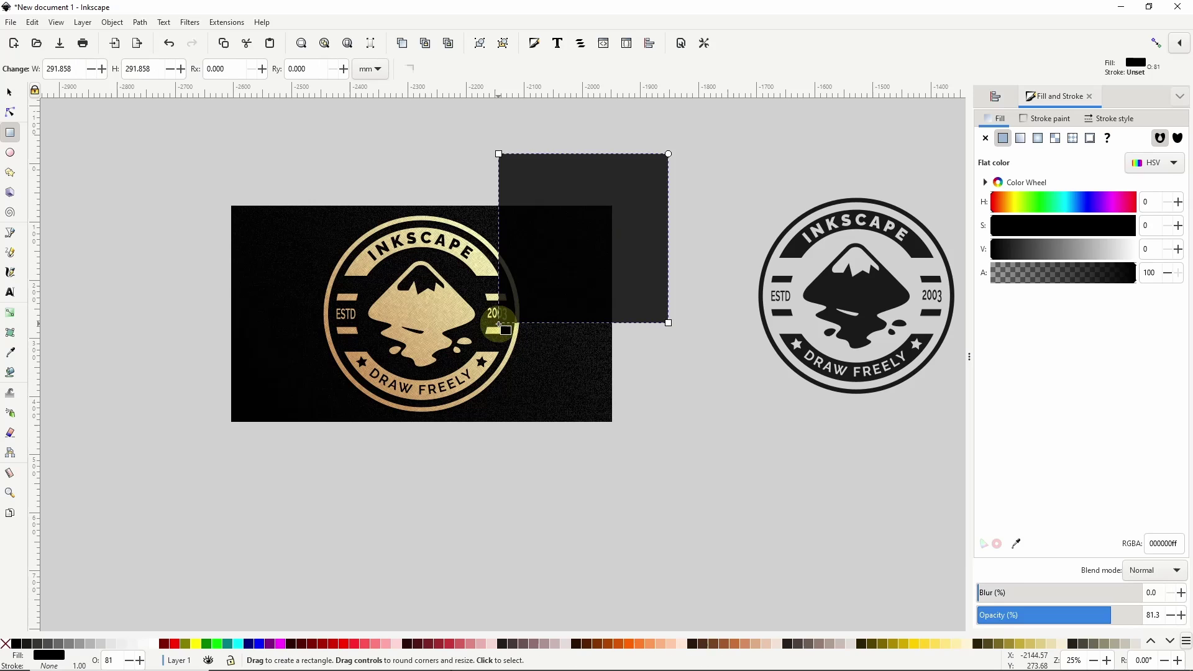
{"action": "left_click", "coordinate": [162, 640]}
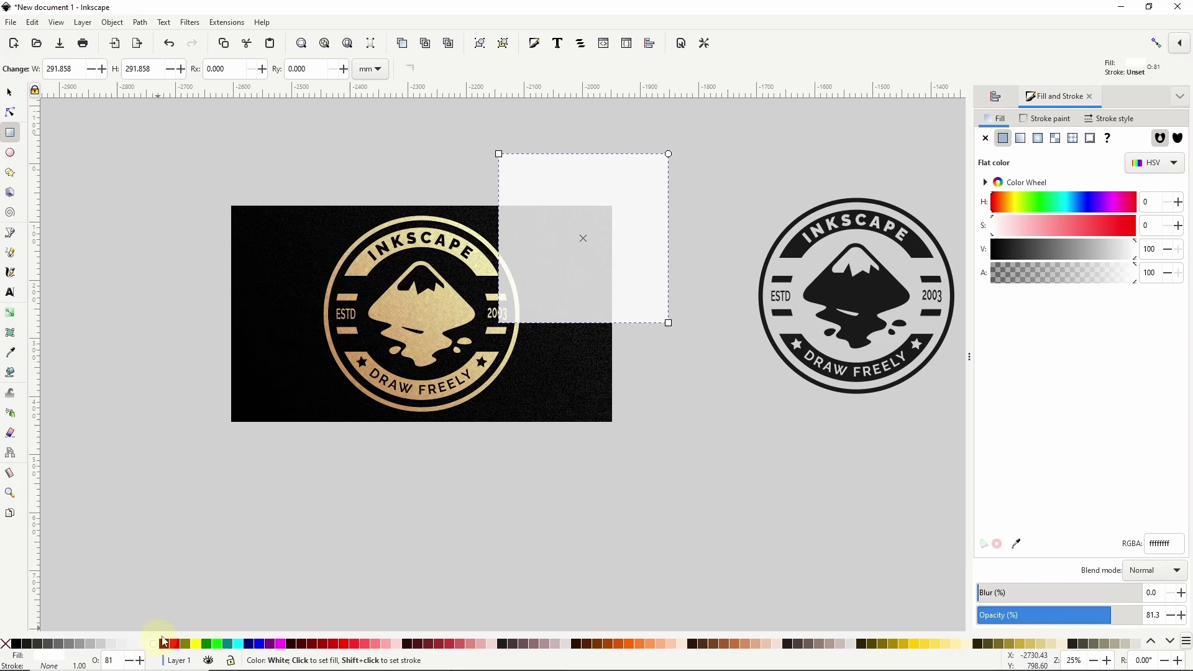
Turn the white square into a soft glow with a radial gradient fill, 71.6% blur and 43.7% opacity.
{"action": "left_click", "coordinate": [1042, 143]}
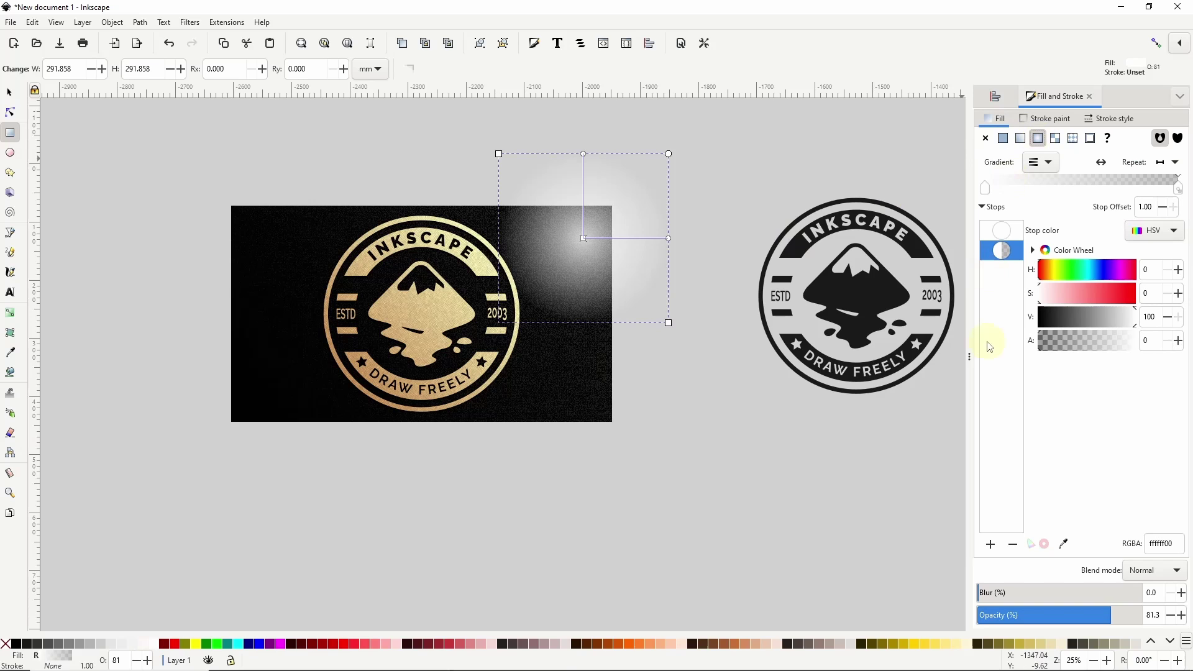
{"action": "left_click_drag", "start_coordinate": [989, 599], "coordinate": [1093, 566]}
{"action": "left_click_drag", "start_coordinate": [1110, 615], "coordinate": [1052, 617]}
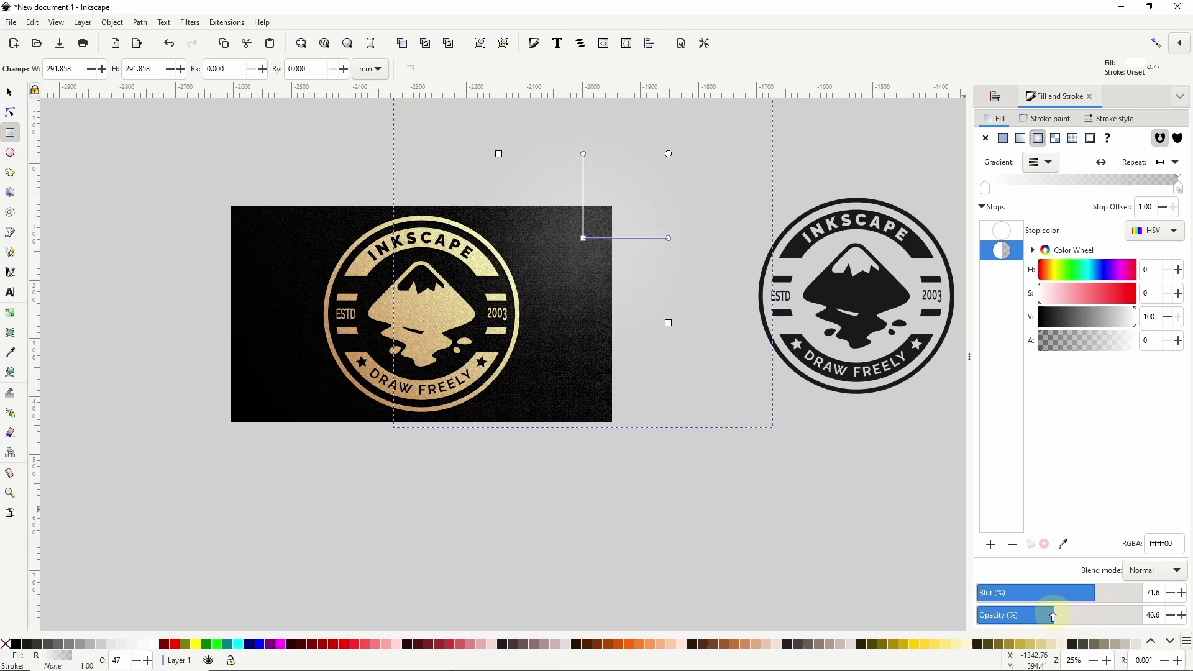
Reposition the white glow slightly over the rectangle's upper-right corner and enlarge it to about 672 mm wide.
{"action": "left_click", "coordinate": [10, 95]}
{"action": "left_click_drag", "start_coordinate": [545, 254], "coordinate": [541, 252]}
{"action": "mouse_move", "coordinate": [384, 429]}
{"action": "left_mouse_down"}
{"action": "mouse_move", "coordinate": [373, 445]}
{"action": "mouse_move", "coordinate": [378, 435]}
{"action": "left_mouse_up"}
{"action": "left_click", "coordinate": [579, 277]}
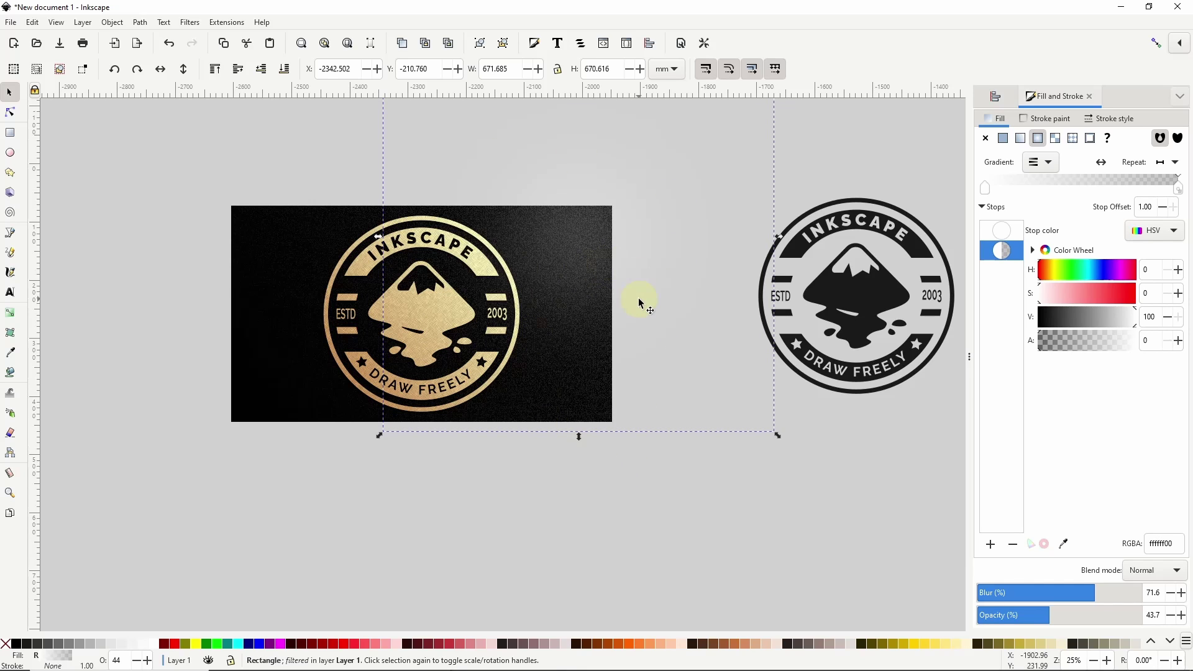
Try to clip the white glow directly with a duplicate of the noise rectangle.
{"action": "left_click", "coordinate": [297, 248]}
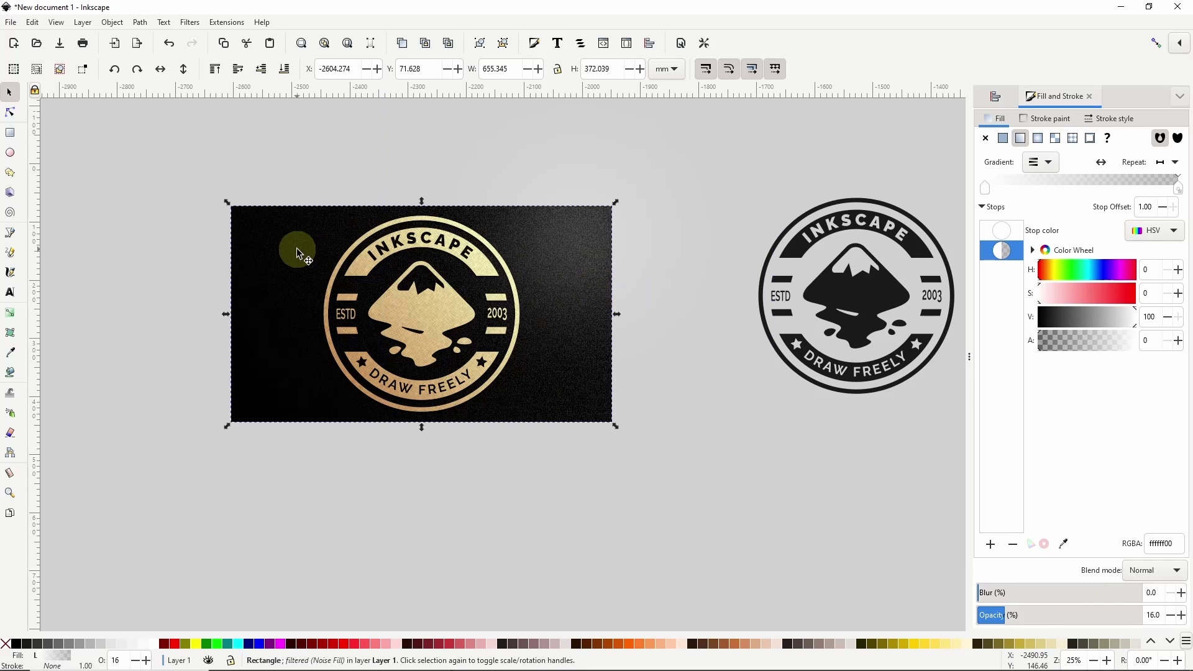
{"action": "key", "text": "ctrl+d"}
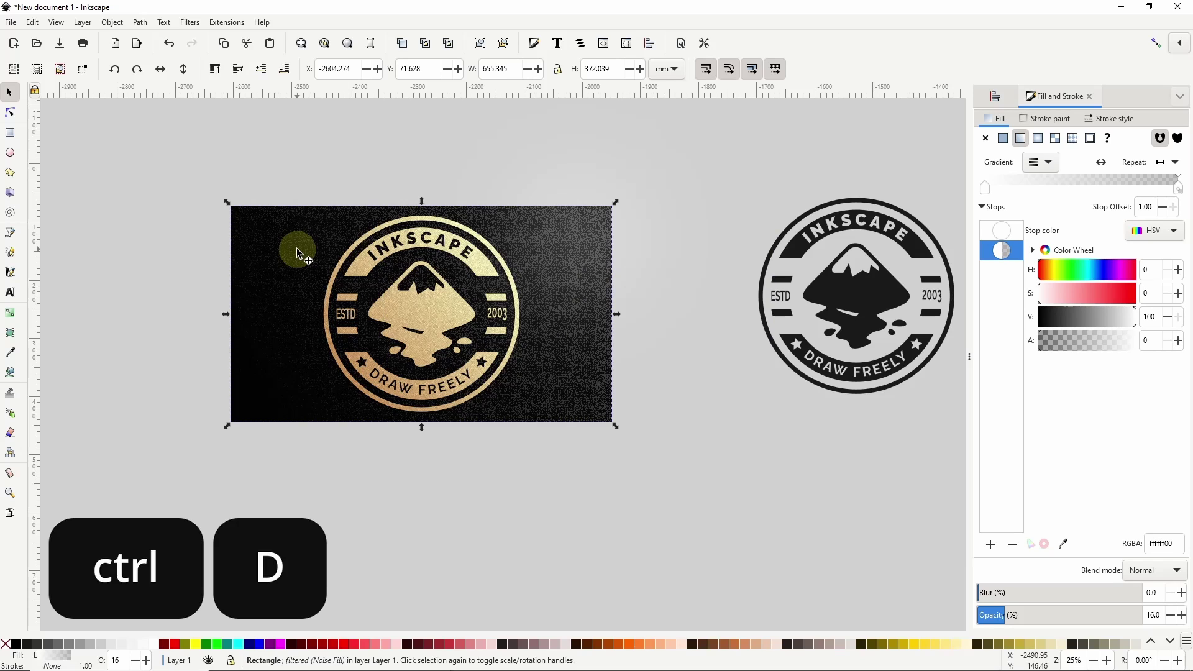
{"action": "key", "text": "shift"}
{"action": "left_click", "coordinate": [613, 184], "text": "shift"}
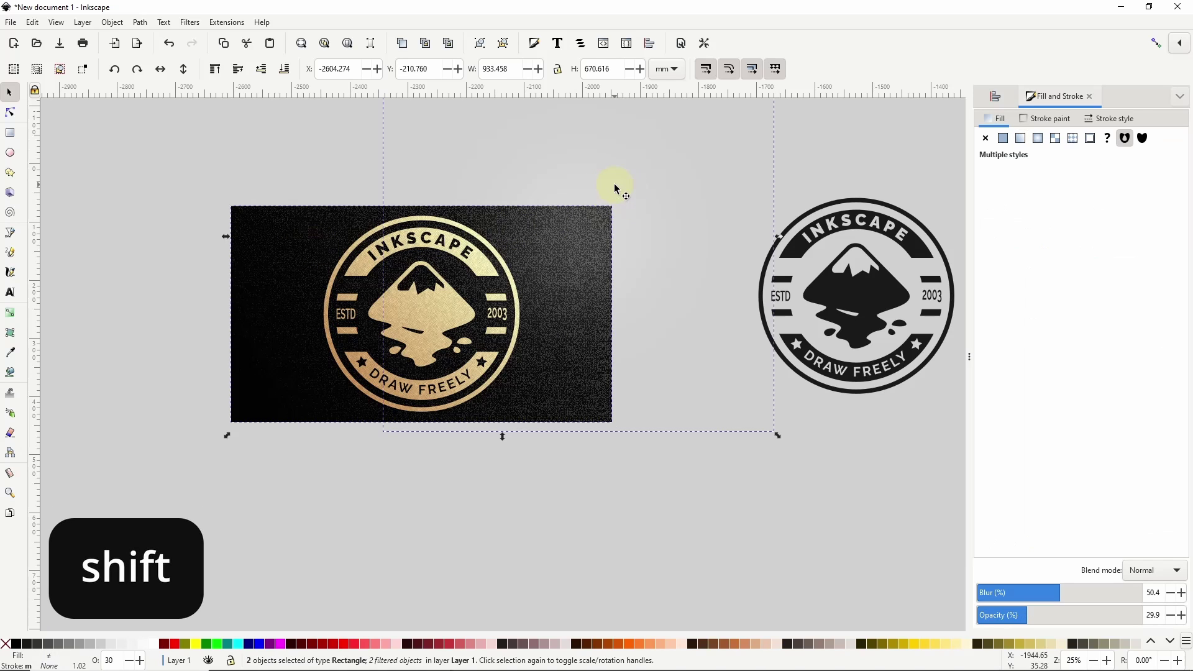
{"action": "right_click", "coordinate": [613, 184]}
{"action": "left_click", "coordinate": [648, 379]}
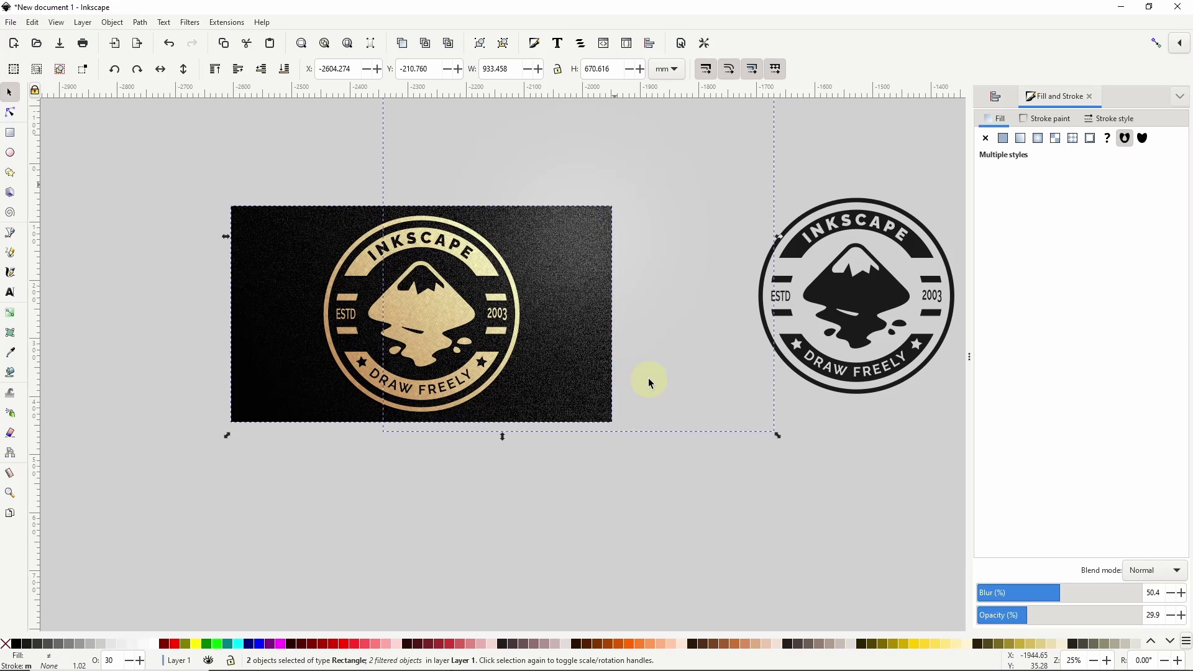
Inspect the edges of the clipped glow and undo the clip.
{"action": "key", "text": "ctrl"}
{"action": "scroll", "coordinate": [586, 219], "scroll_direction": "up", "scroll_amount": 4}
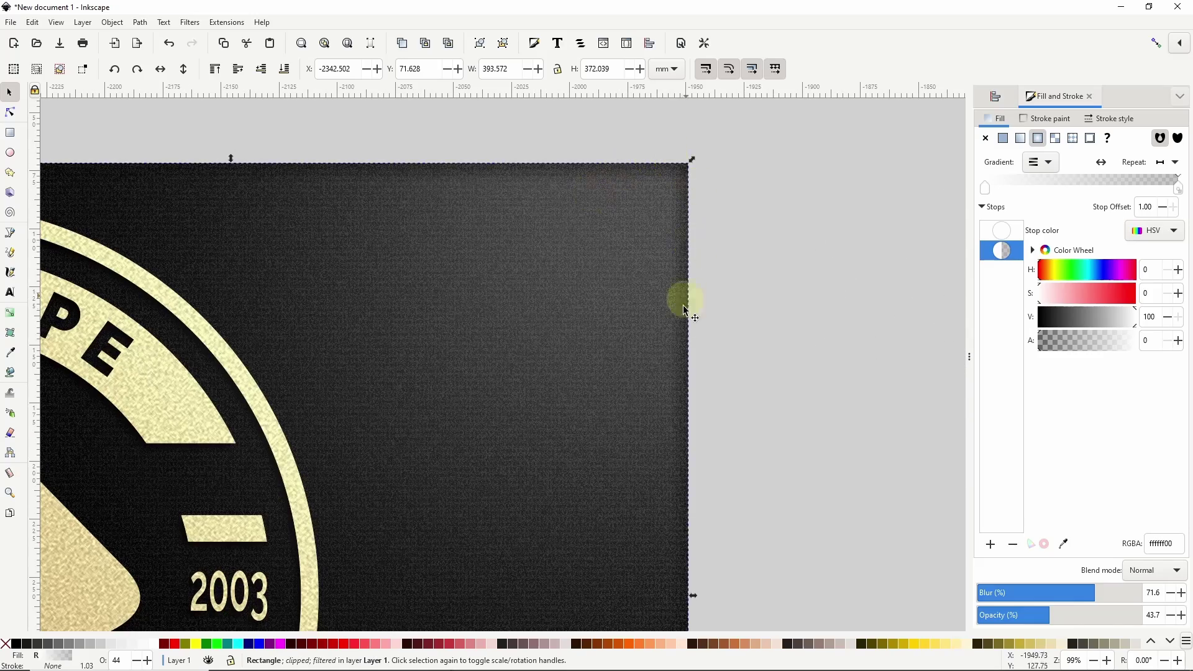
{"action": "scroll", "coordinate": [493, 352], "scroll_direction": "down", "scroll_amount": 3}
{"action": "left_click_drag", "start_coordinate": [493, 351], "coordinate": [550, 261]}
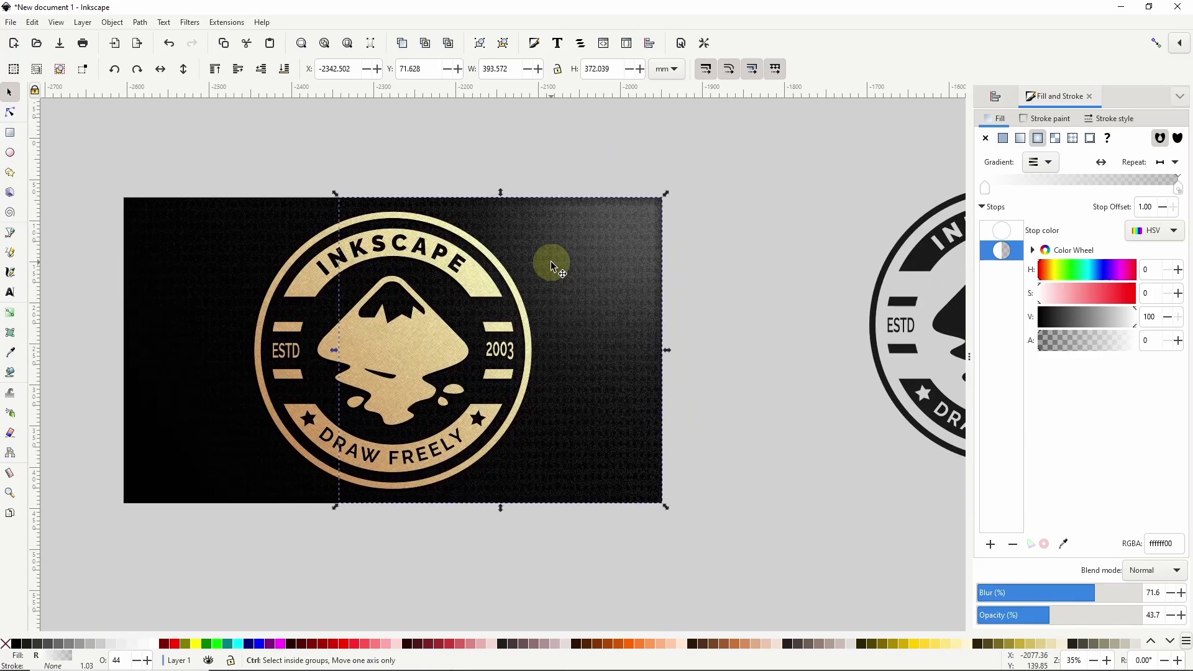
{"action": "scroll", "coordinate": [551, 261], "scroll_direction": "down", "scroll_amount": 1}
{"action": "key", "text": "ctrl+z"}
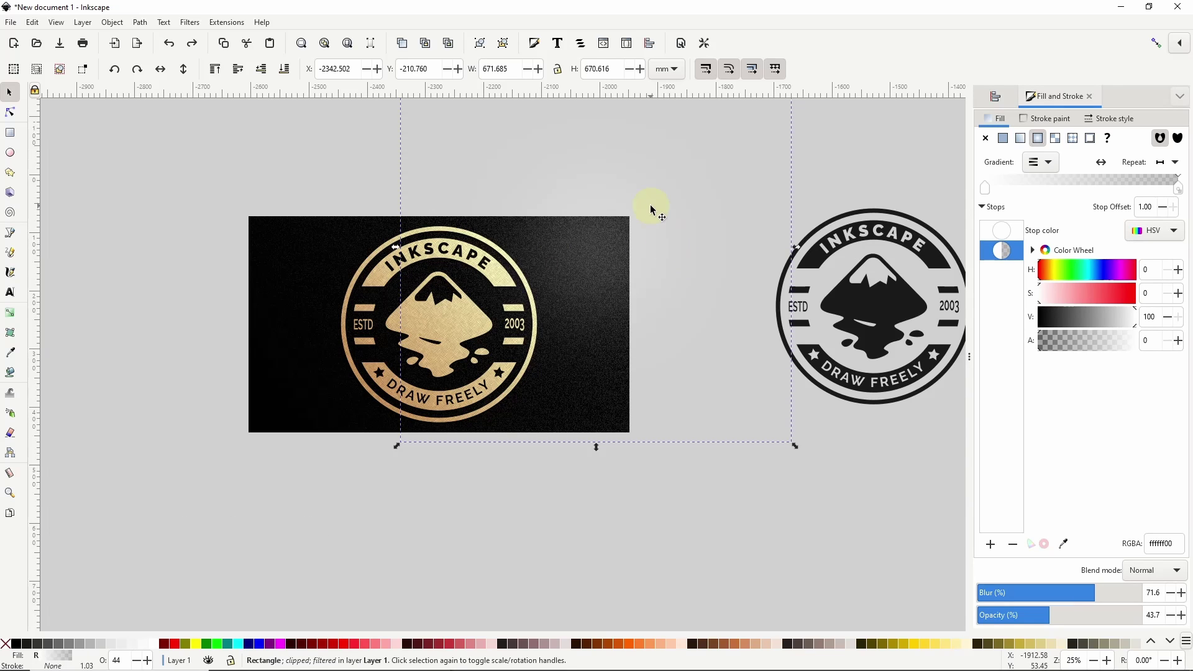
Group the white glow and clip the group with a duplicate of the noise rectangle.
{"action": "key", "text": "ctrl+g"}
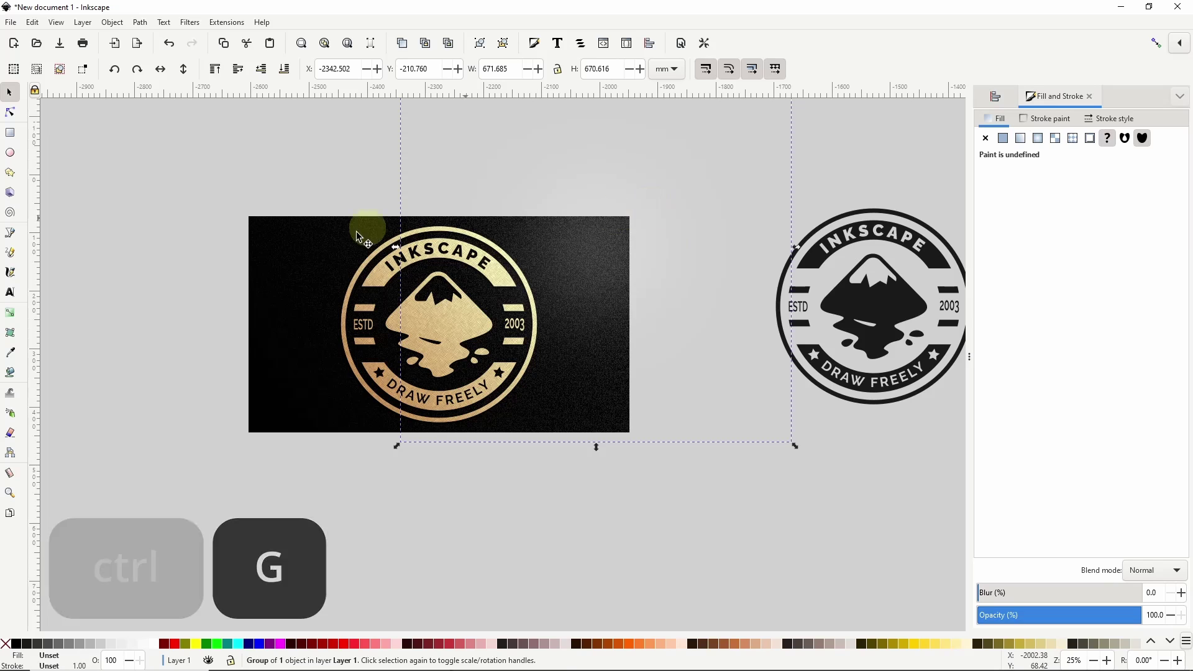
{"action": "left_click", "coordinate": [311, 280], "text": "ctrl"}
{"action": "key", "text": "ctrl+d"}
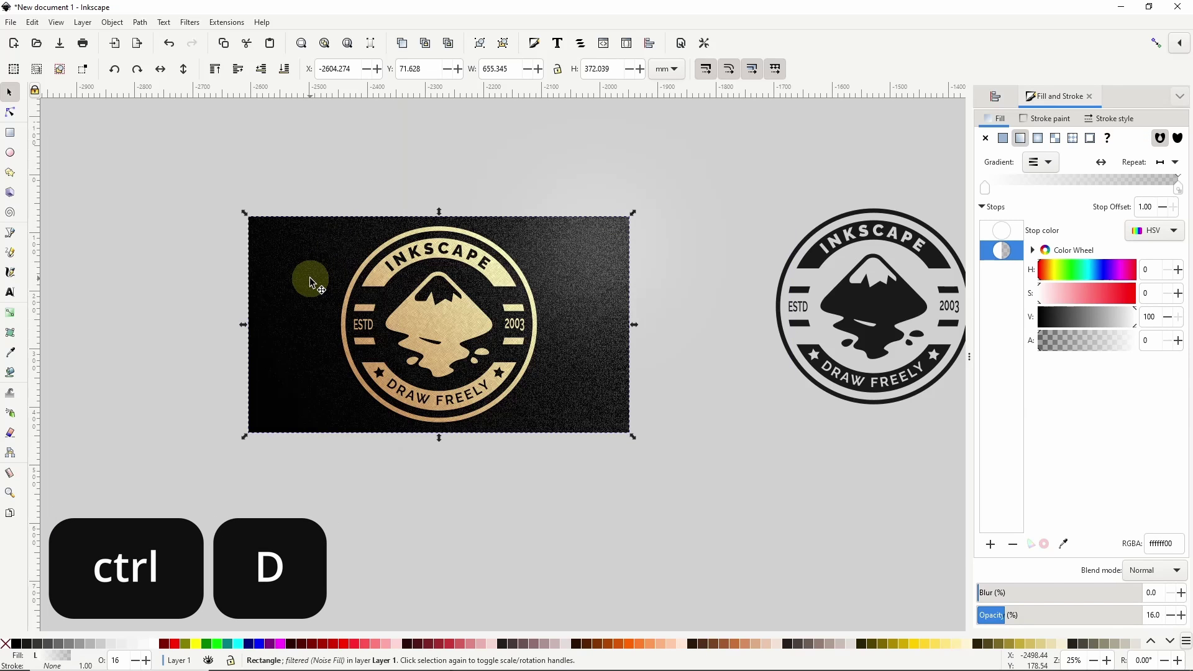
{"action": "key", "text": "shift"}
{"action": "left_click", "coordinate": [595, 203], "text": "shift"}
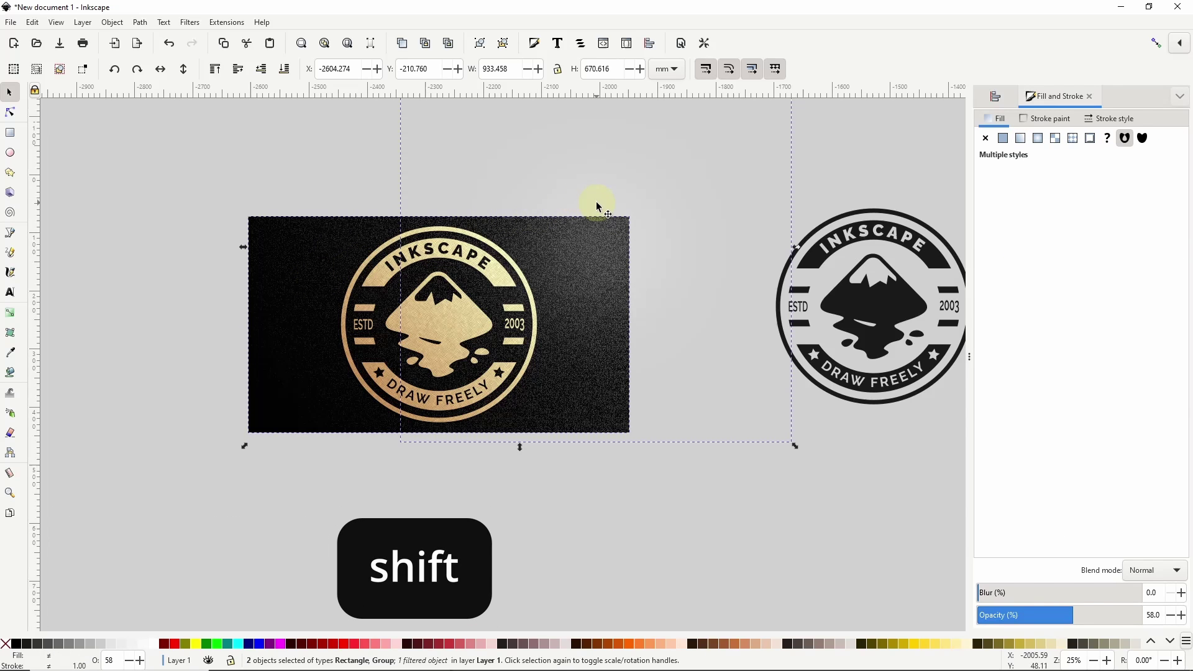
{"action": "right_click", "coordinate": [596, 202]}
{"action": "left_click", "coordinate": [626, 450]}
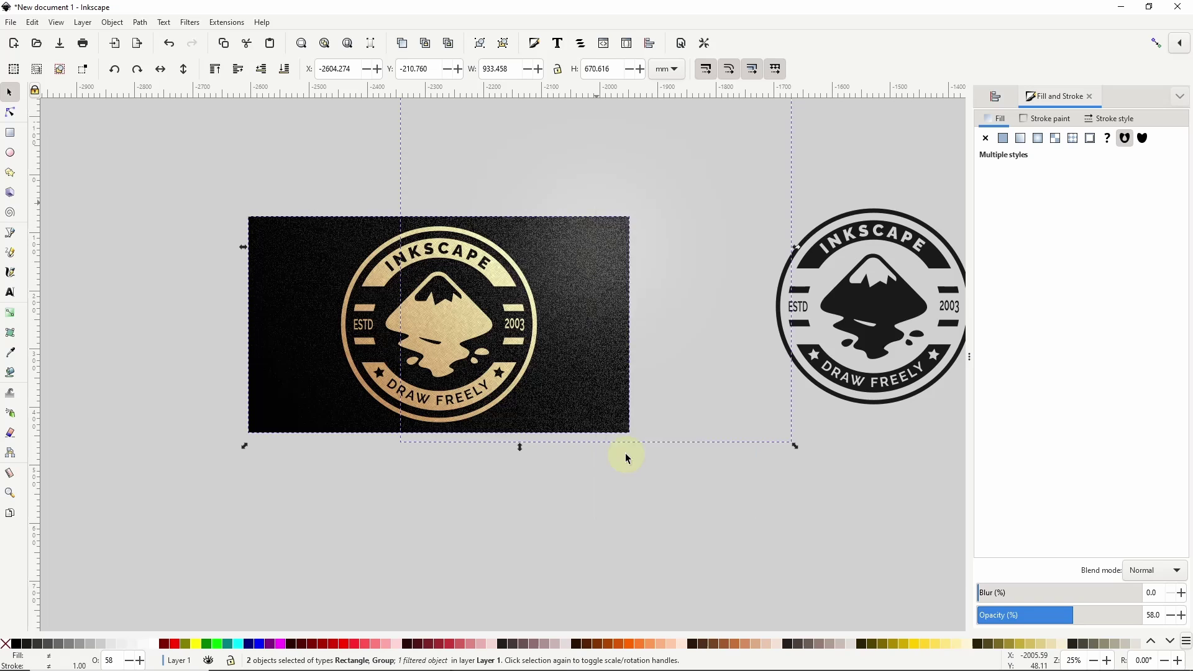
{"action": "left_click", "coordinate": [661, 189]}
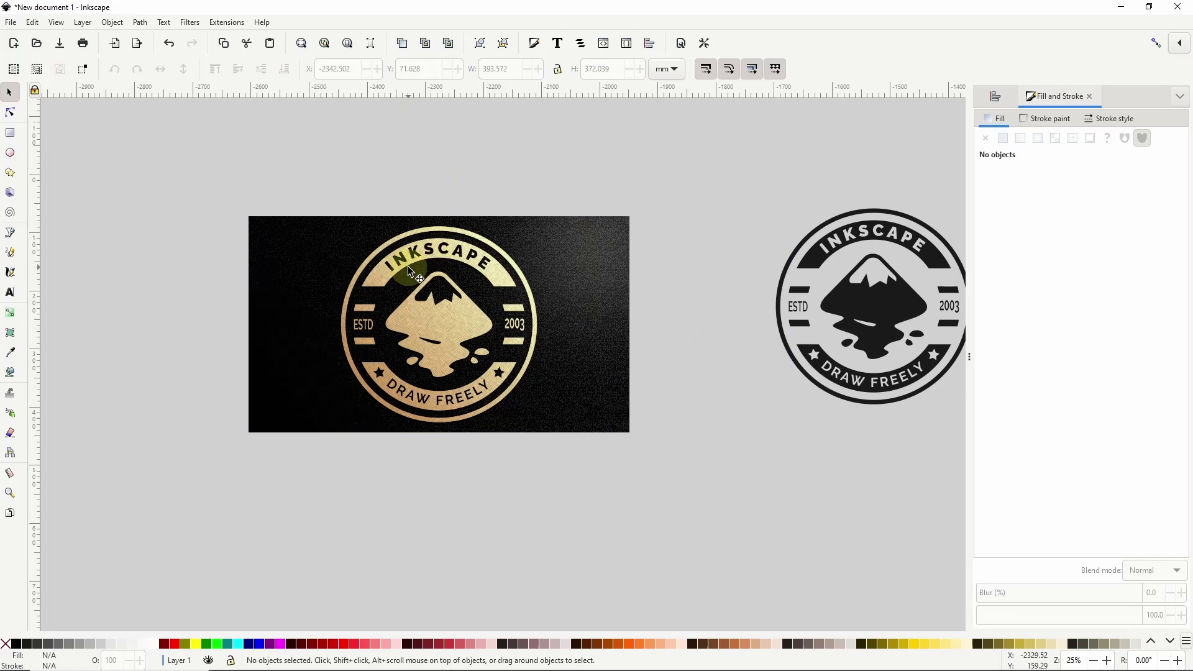
{"action": "scroll", "coordinate": [408, 267], "scroll_direction": "up", "scroll_amount": 1}
{"action": "scroll", "coordinate": [774, 305], "scroll_direction": "up", "scroll_amount": 1}
{"action": "scroll", "coordinate": [777, 298], "scroll_direction": "left", "scroll_amount": 2}
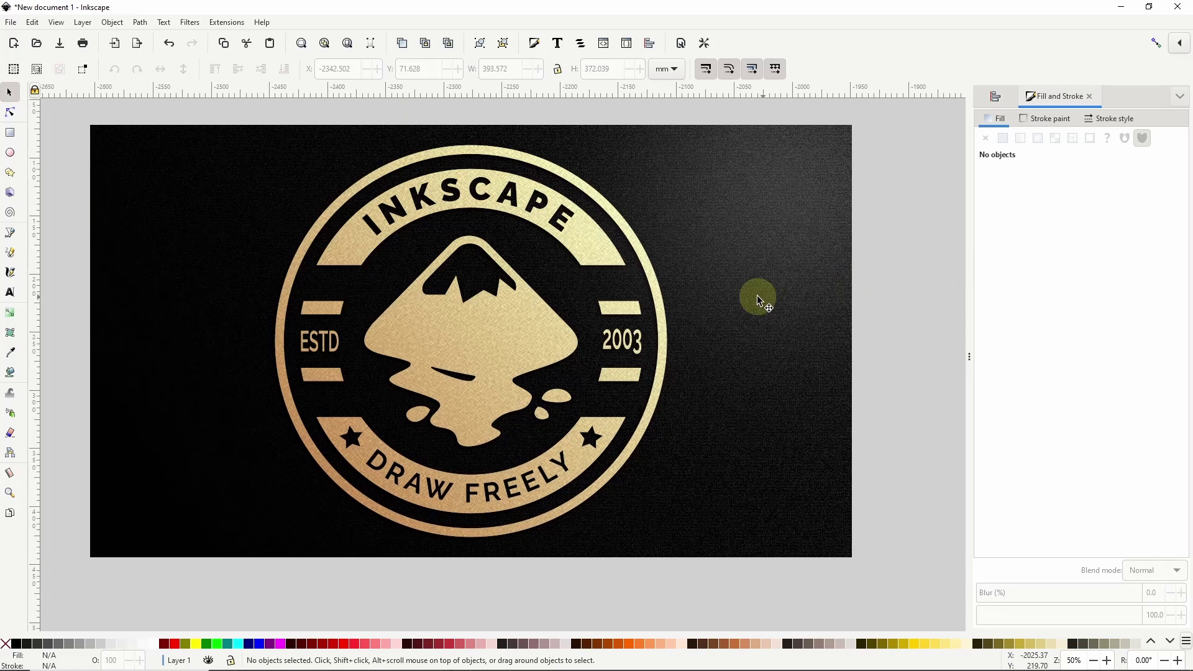